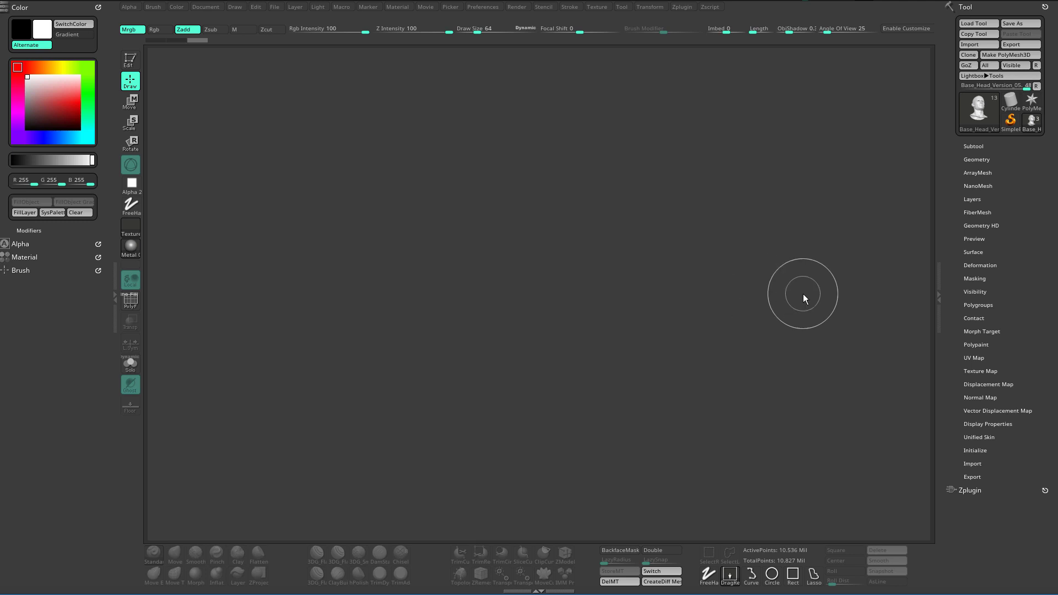
Step: Place the base head on the canvas, switch it to Edit mode and view its face up close
left_click(979, 111)
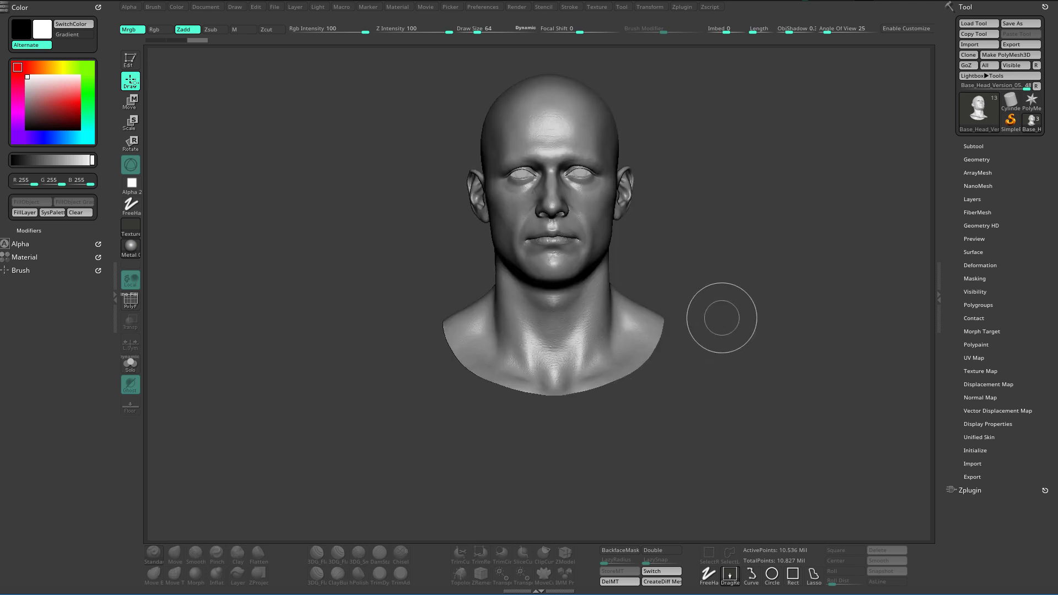
key("t")
mouse_move(736, 261)
left_mouse_down()
mouse_move(751, 323)
mouse_move(745, 305)
mouse_move(737, 329)
mouse_move(729, 315)
mouse_move(769, 276)
mouse_move(796, 289)
mouse_move(776, 103)
mouse_move(785, 55)
left_mouse_up()
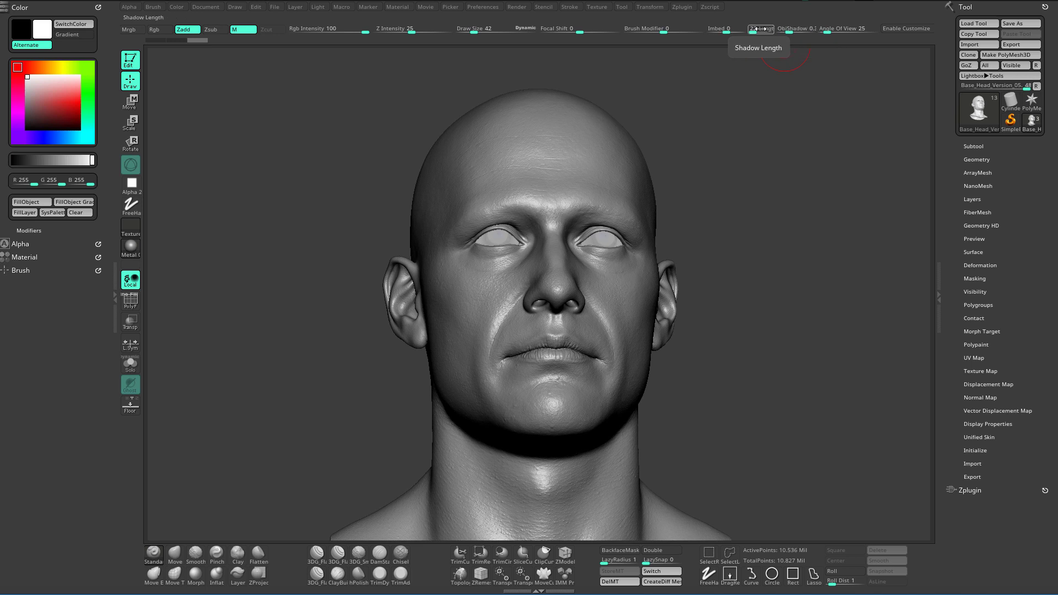
Step: Reduce the shadow length and set the object shadow intensity to 0
left_click_drag(780, 112, 769, 66)
left_click_drag(754, 31, 747, 31)
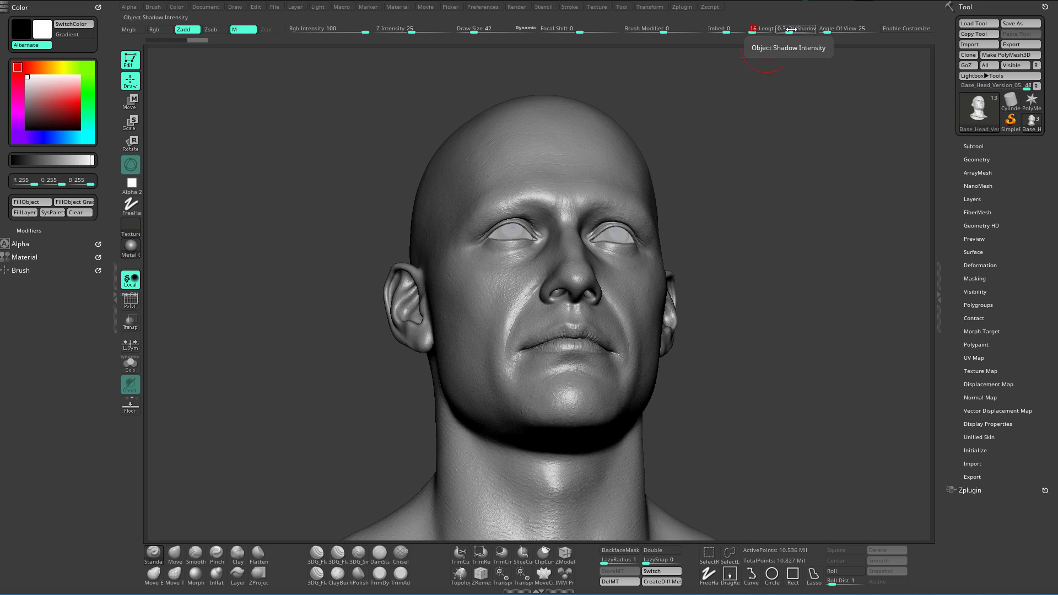
left_click_drag(790, 30, 774, 30)
left_click_drag(807, 226, 832, 150)
left_click_drag(819, 238, 788, 275)
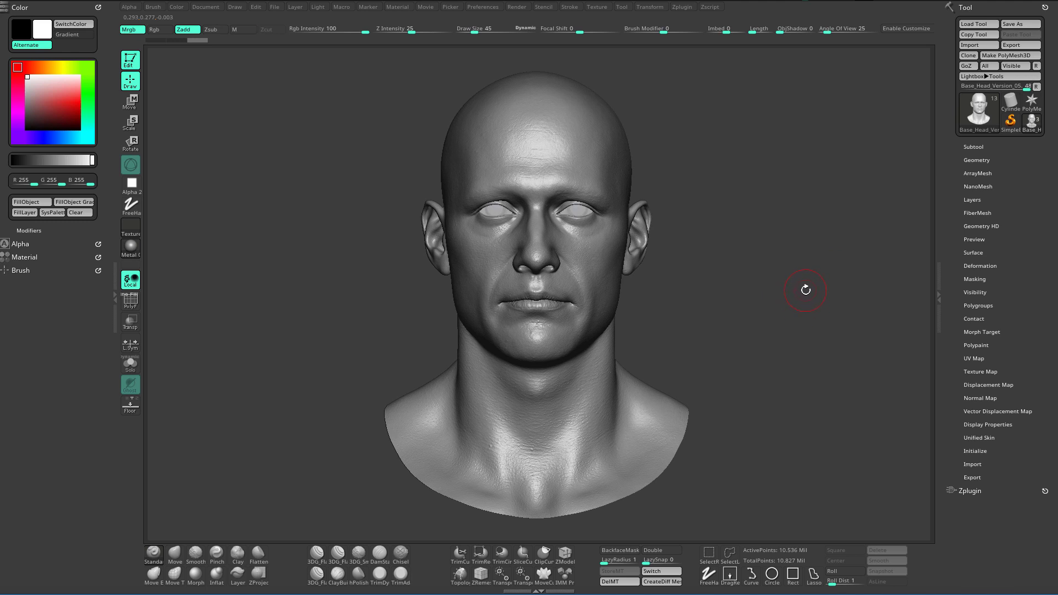
Step: Select the Eye_Version_03 subtool and isolate it with Solo mode
left_click_drag(772, 301, 821, 395)
left_click_drag(805, 328, 805, 287, "alt")
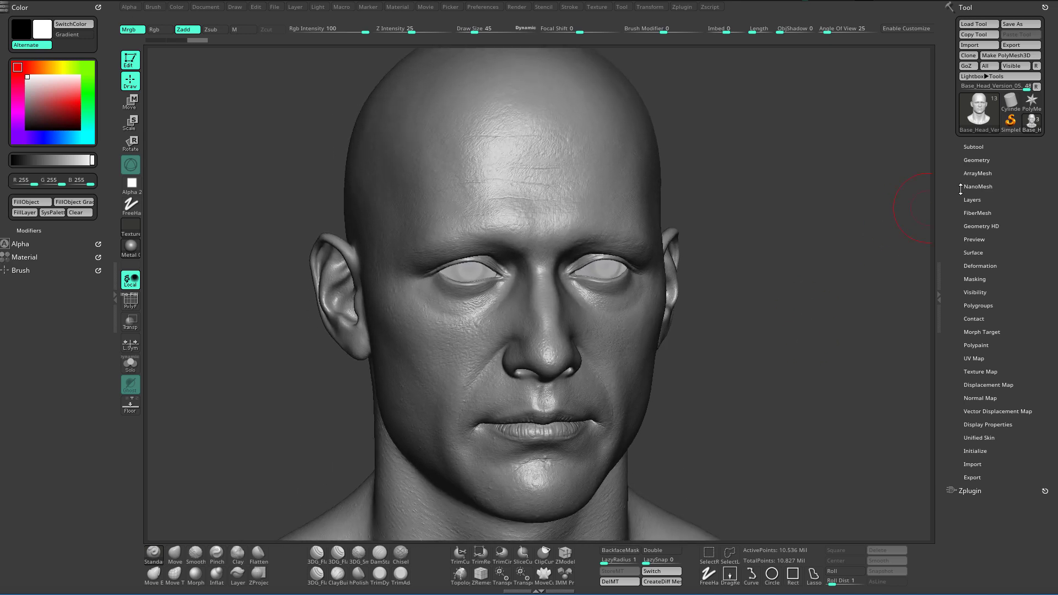
left_click(979, 146)
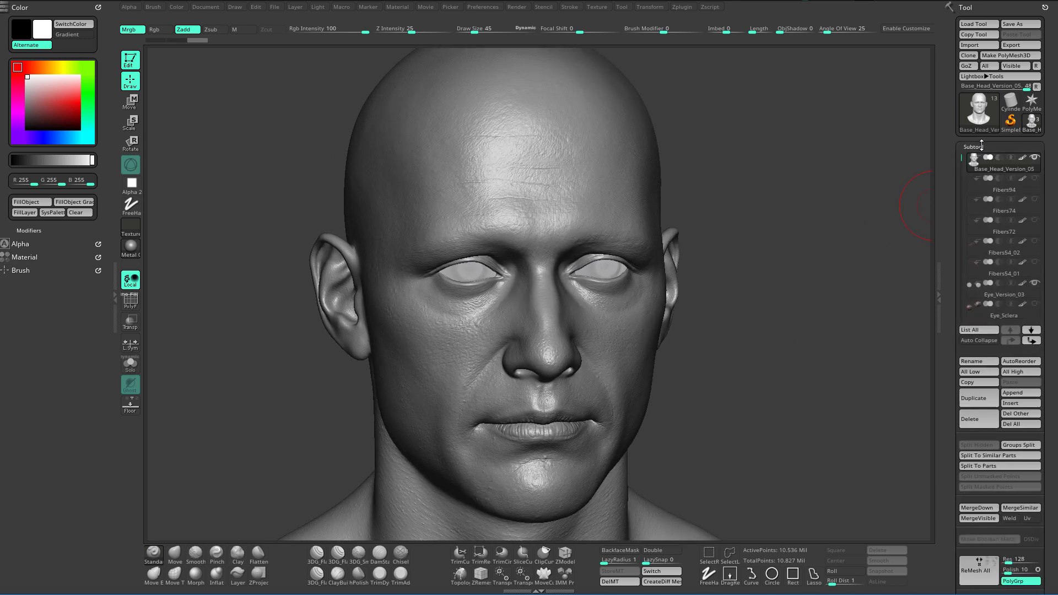
left_click(1002, 298)
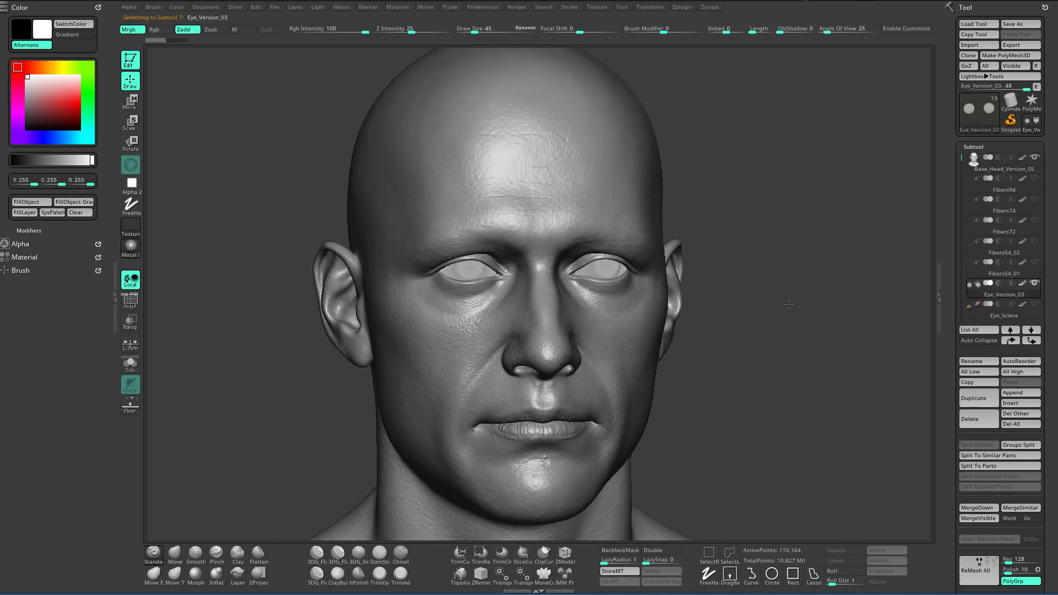
key("alt+shift+s")
key("alt+shift+s")
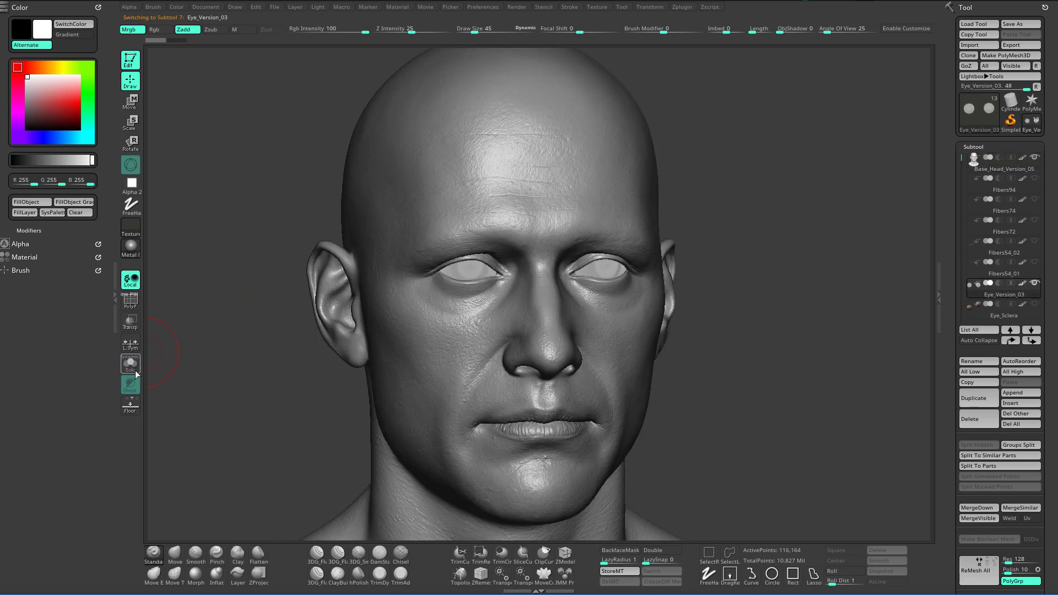
left_click(136, 368)
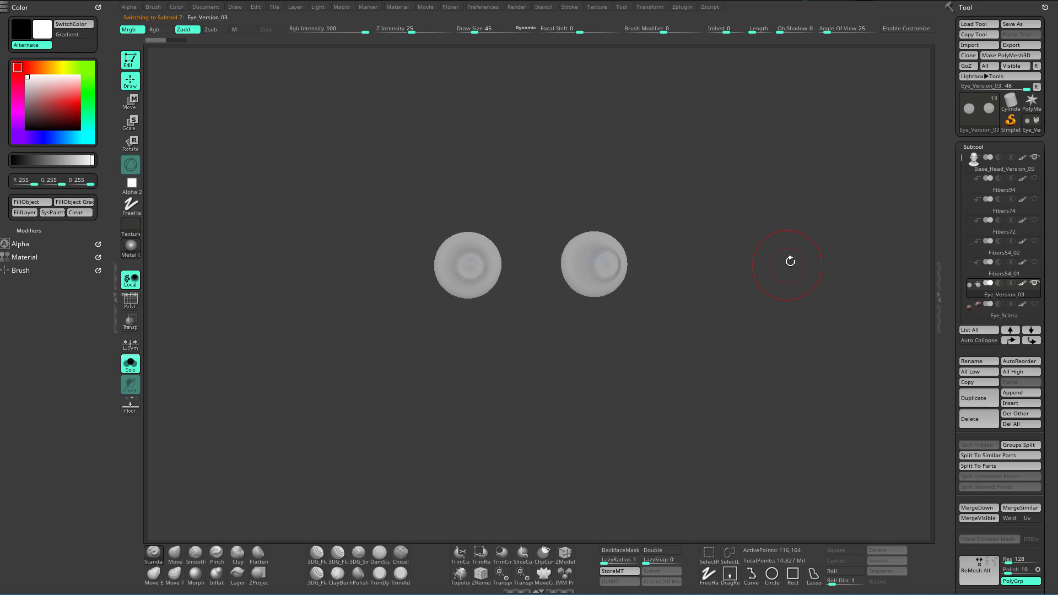
left_click_drag(790, 261, 794, 237, "alt")
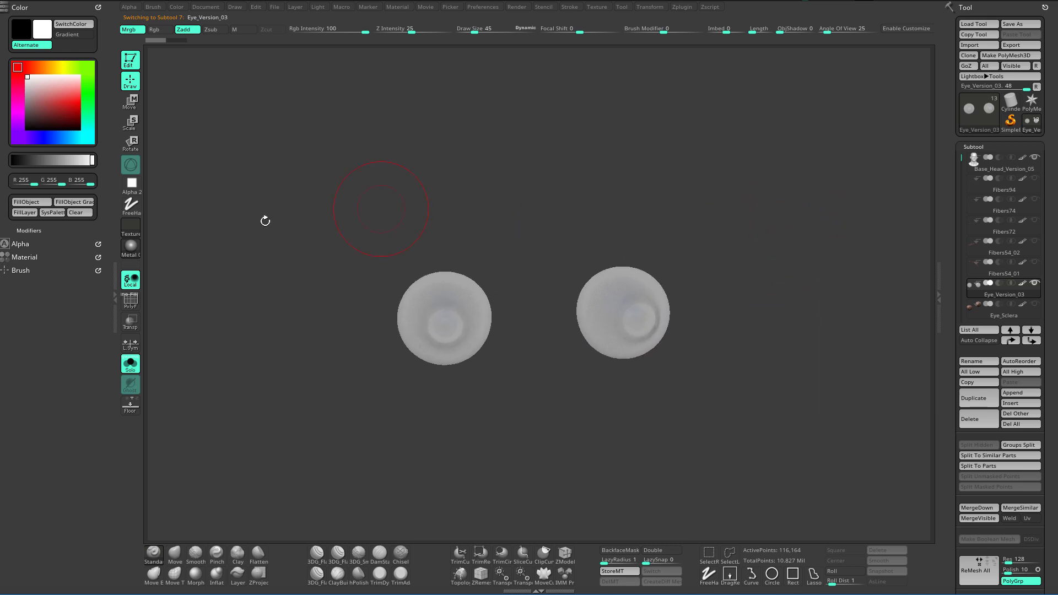
Step: Fill the isolated eyes with the ToyPlastic material using only the material (M) channel
left_click(134, 250)
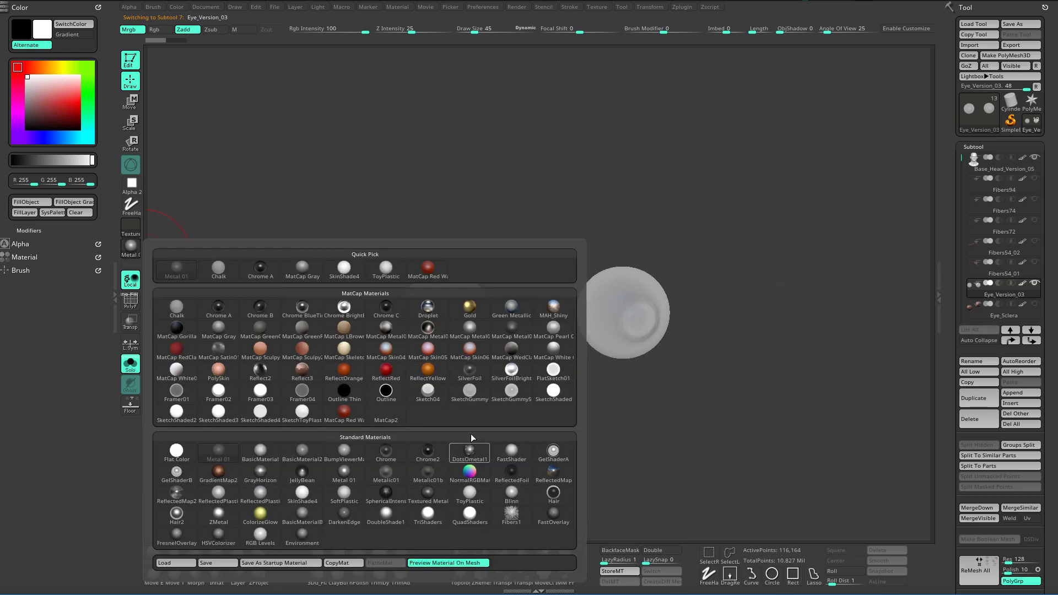
left_click(472, 493)
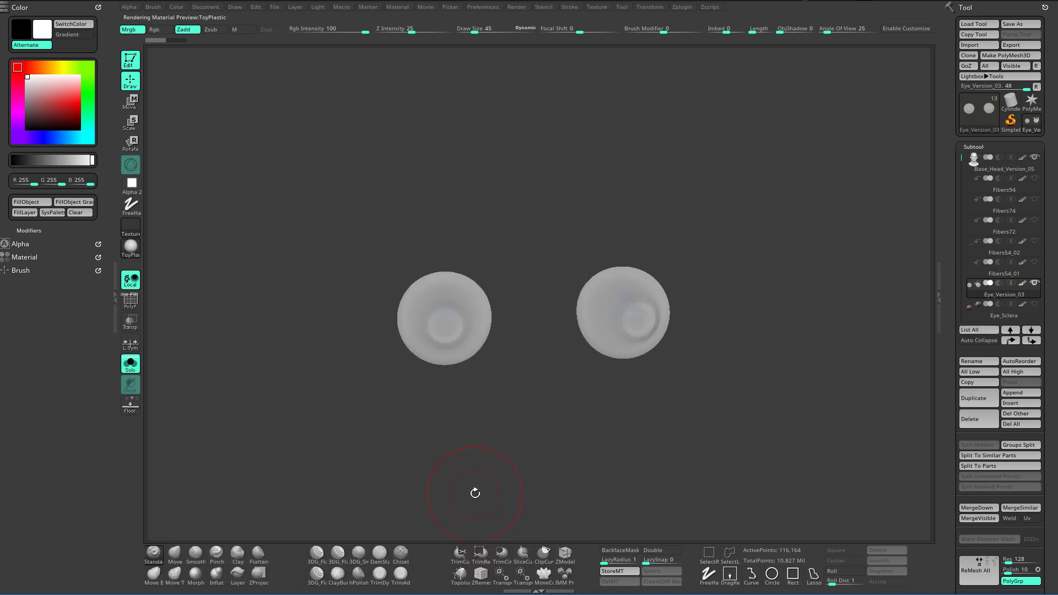
key("s")
left_click_drag(592, 146, 575, 171)
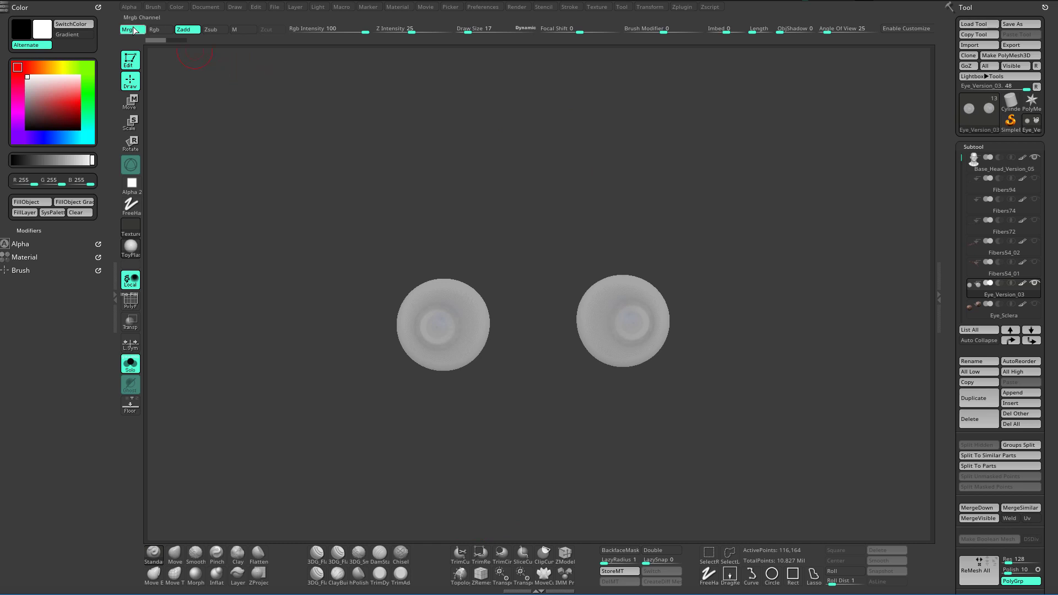
left_click(243, 29)
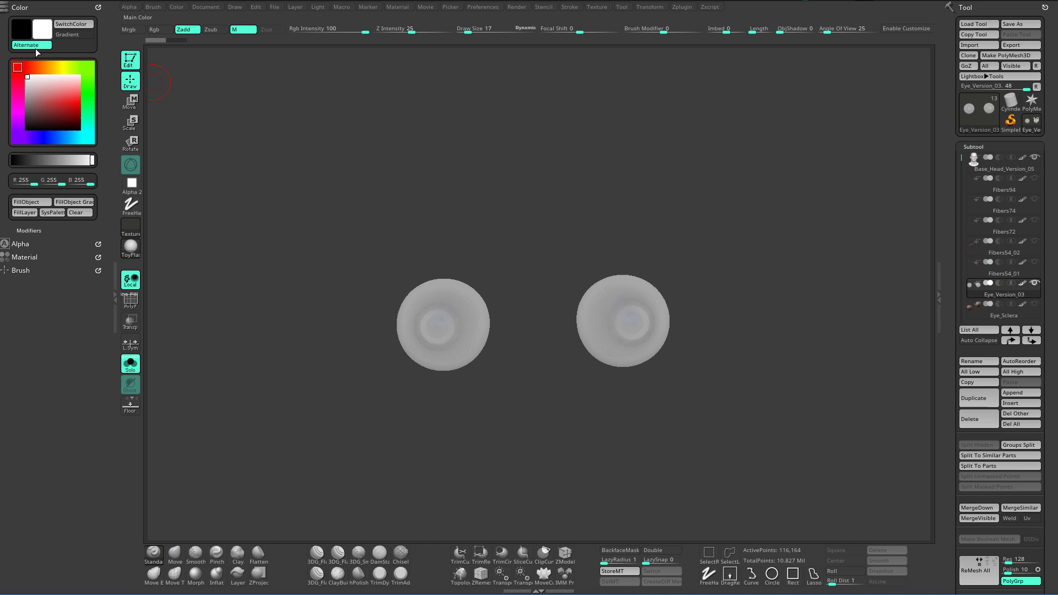
left_click(34, 203)
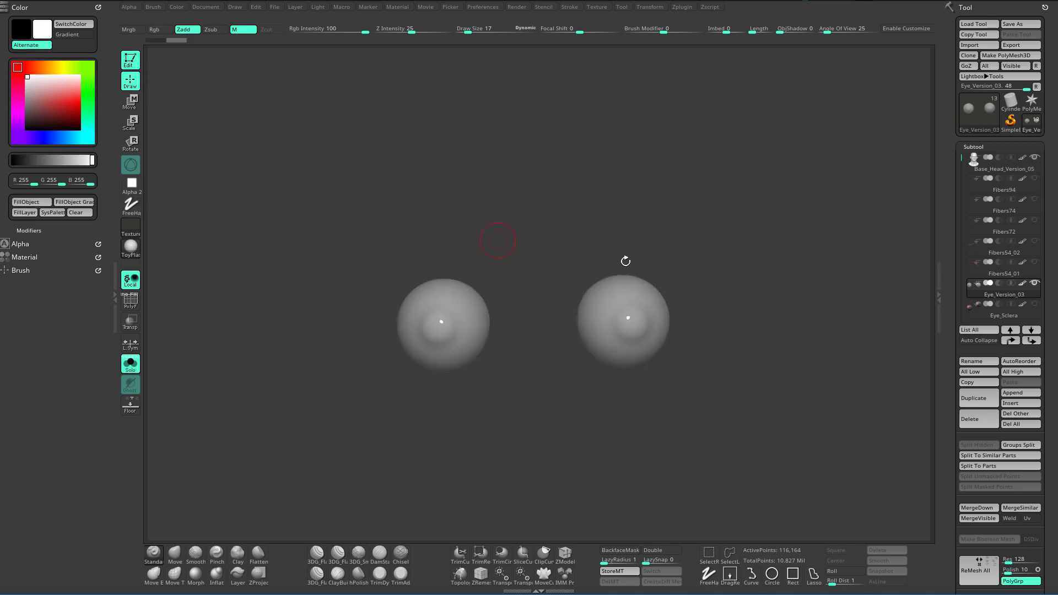
Step: Leave Solo mode to show the whole head and set the active material to Metal 01
left_click_drag(726, 251, 749, 237)
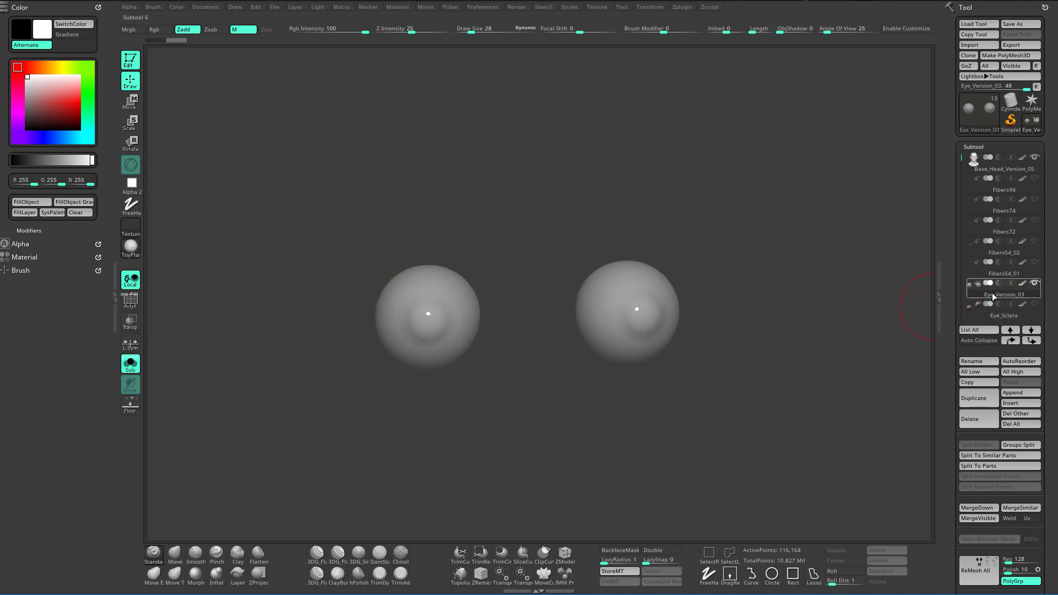
left_click_drag(753, 237, 745, 241)
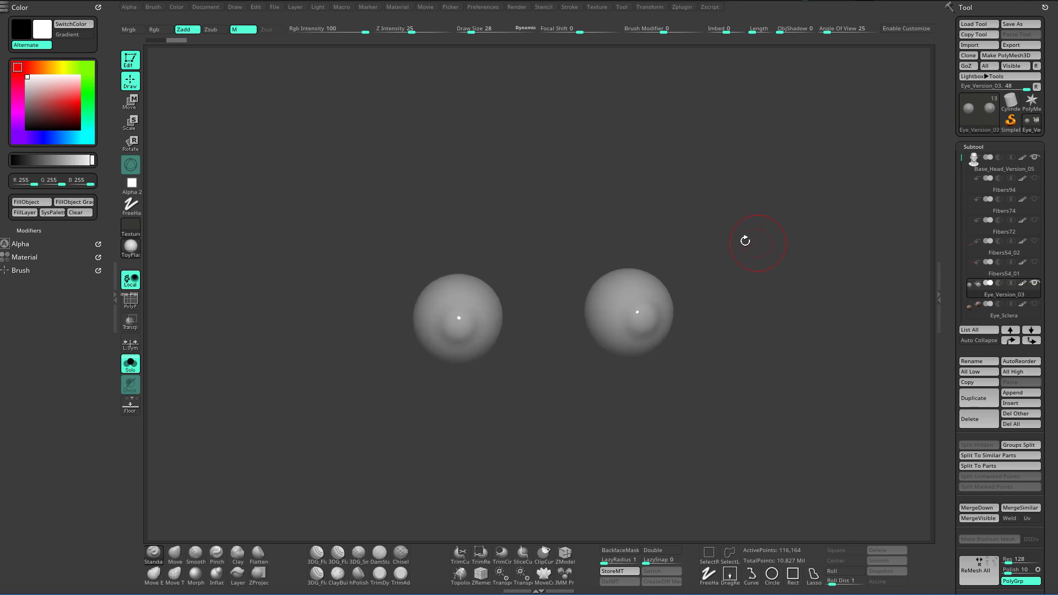
left_click(130, 364)
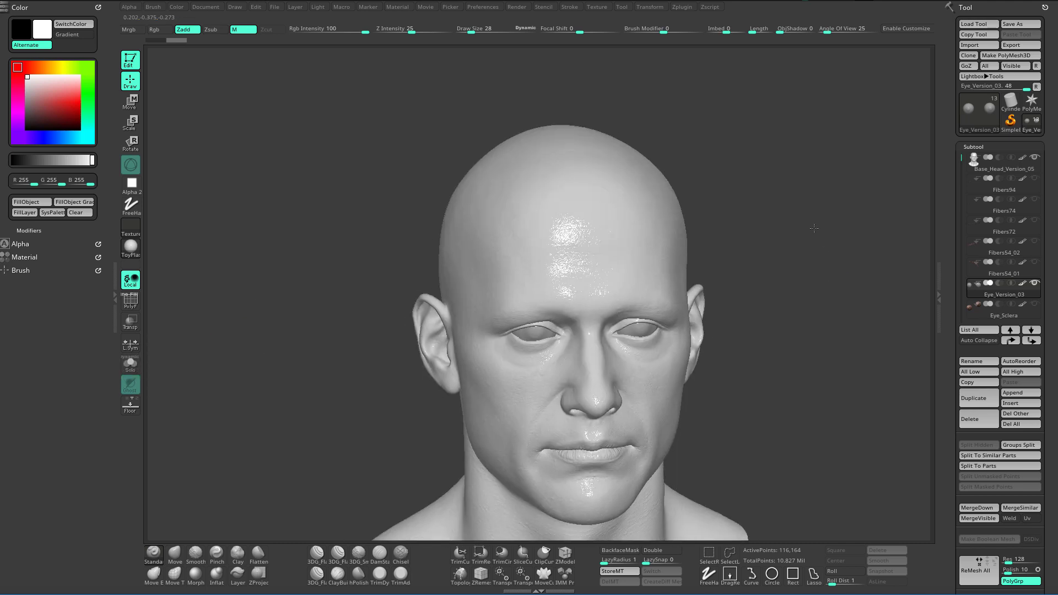
left_click(135, 251)
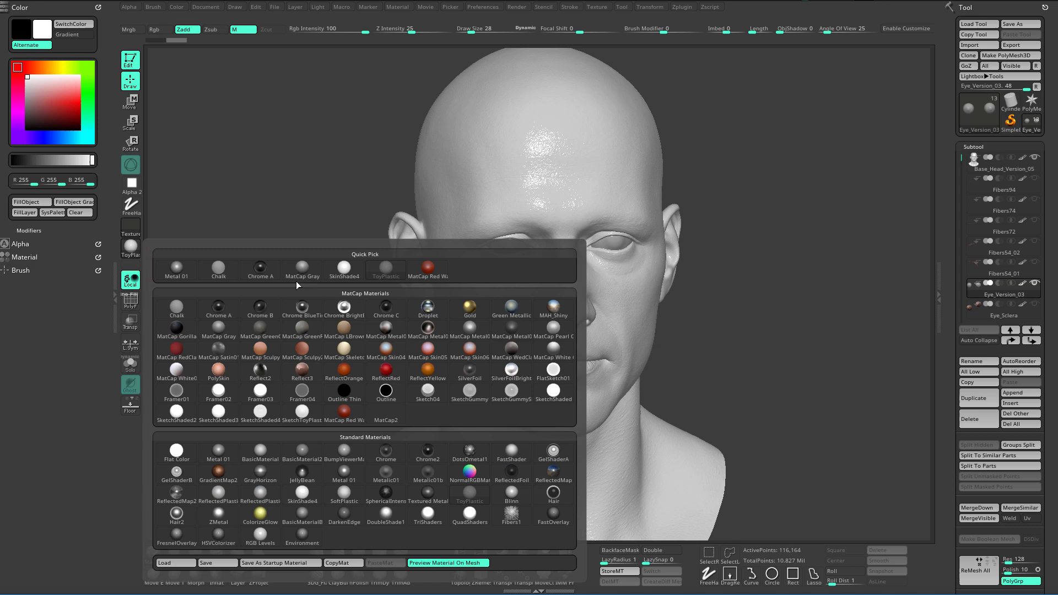
left_click(180, 271)
Step: Select the Base_Head_Version_05 subtool and preview the head with the MatCap Red Wax material
left_click_drag(761, 247, 812, 274)
left_click(623, 209, "alt")
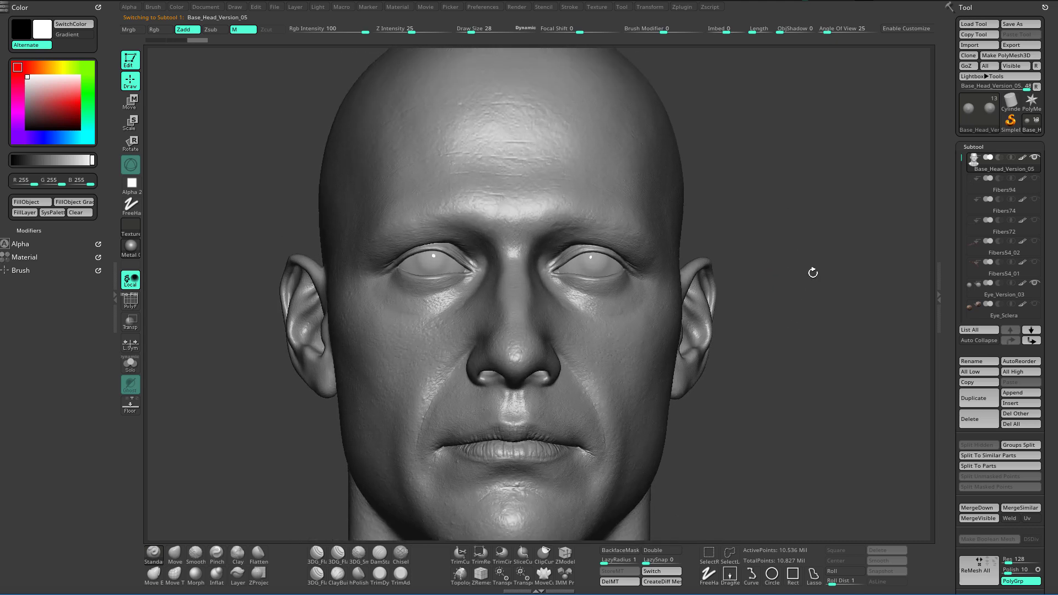
mouse_move(823, 166)
left_mouse_down("alt")
mouse_move(832, 234)
mouse_move(824, 264)
mouse_move(826, 243)
mouse_move(801, 274)
mouse_move(792, 253)
mouse_move(790, 305)
left_mouse_up("alt")
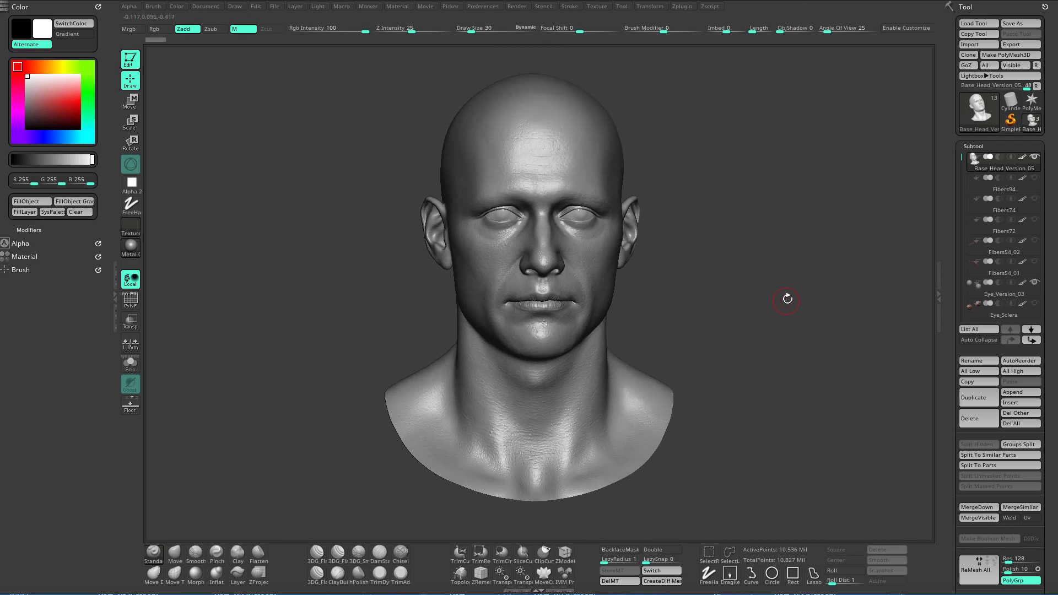
left_click(138, 250)
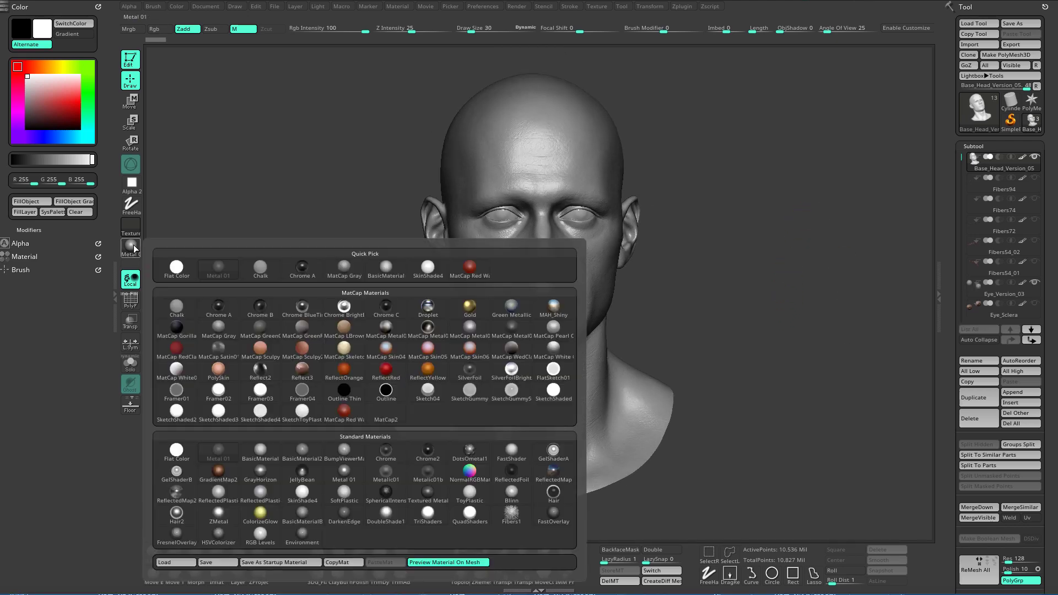
left_click(469, 269)
mouse_move(781, 262)
left_mouse_down()
mouse_move(743, 260)
mouse_move(782, 165)
mouse_move(760, 256)
mouse_move(802, 251)
mouse_move(794, 237)
mouse_move(827, 224)
mouse_move(784, 269)
mouse_move(796, 322)
mouse_move(800, 293)
mouse_move(788, 316)
mouse_move(777, 275)
mouse_move(791, 272)
left_mouse_up()
Step: Make Eye_Version_03 the active subtool and show only the eyes in Solo mode
left_click(1023, 289)
key("shift+s")
key("shift+s")
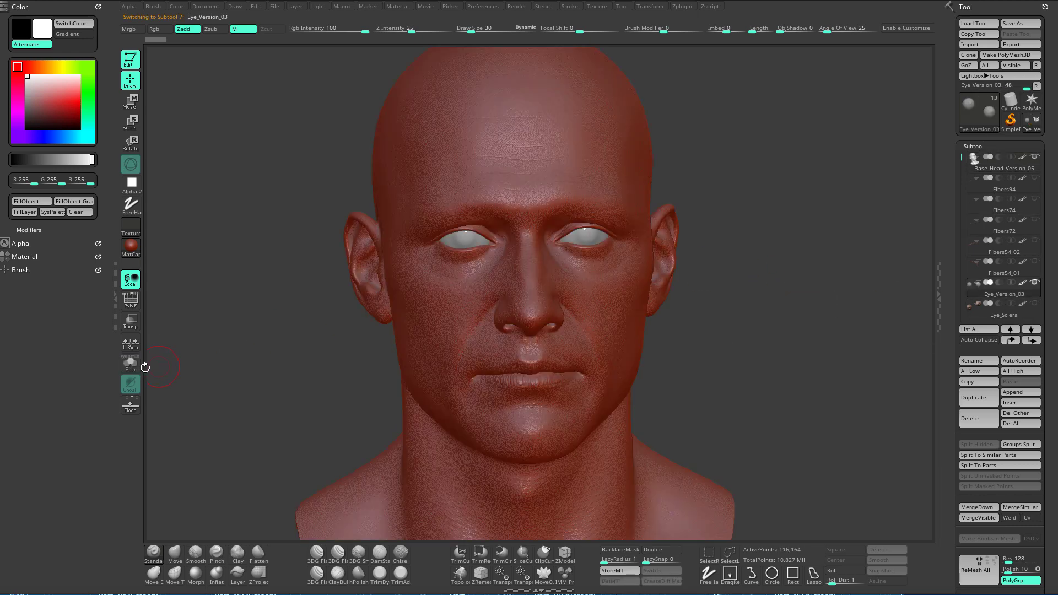
left_click(133, 365)
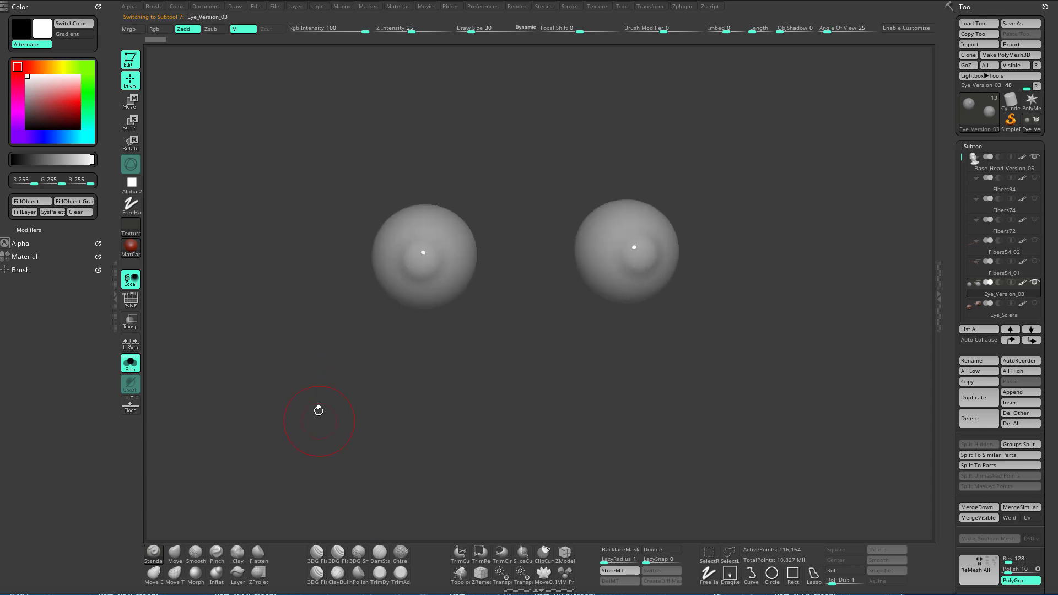
Step: Fill the eyes with the Flat Color material through the M channel to clear their assigned material
left_click(130, 247)
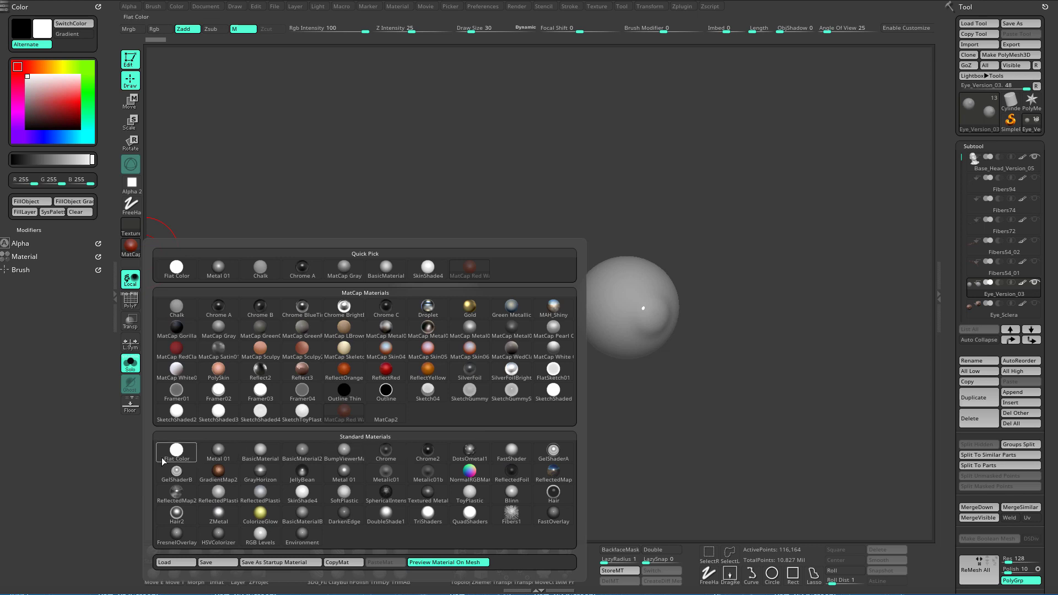
left_click(181, 454)
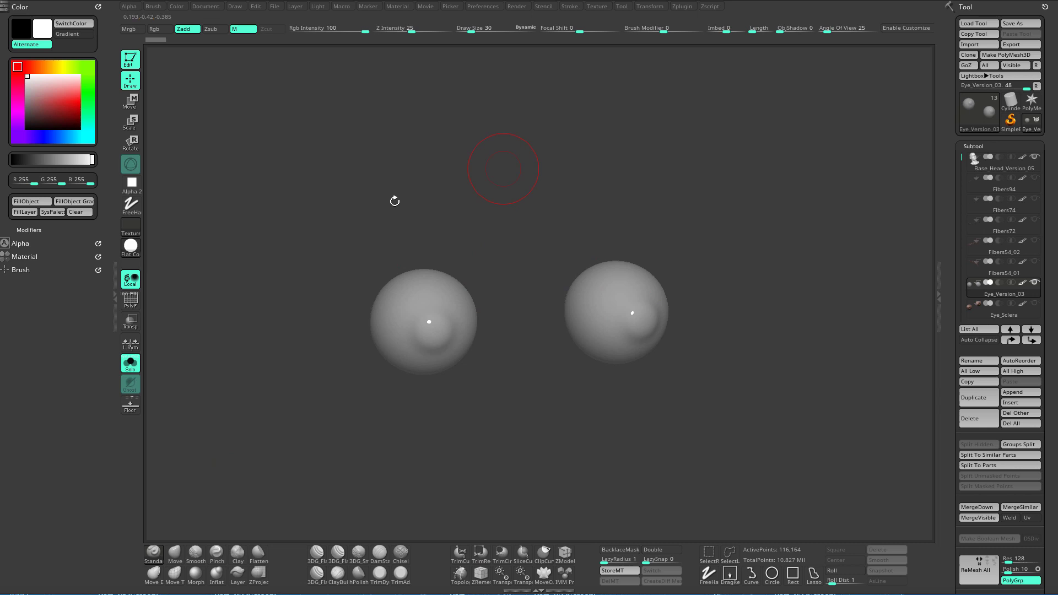
left_click_drag(647, 197, 642, 208, "alt")
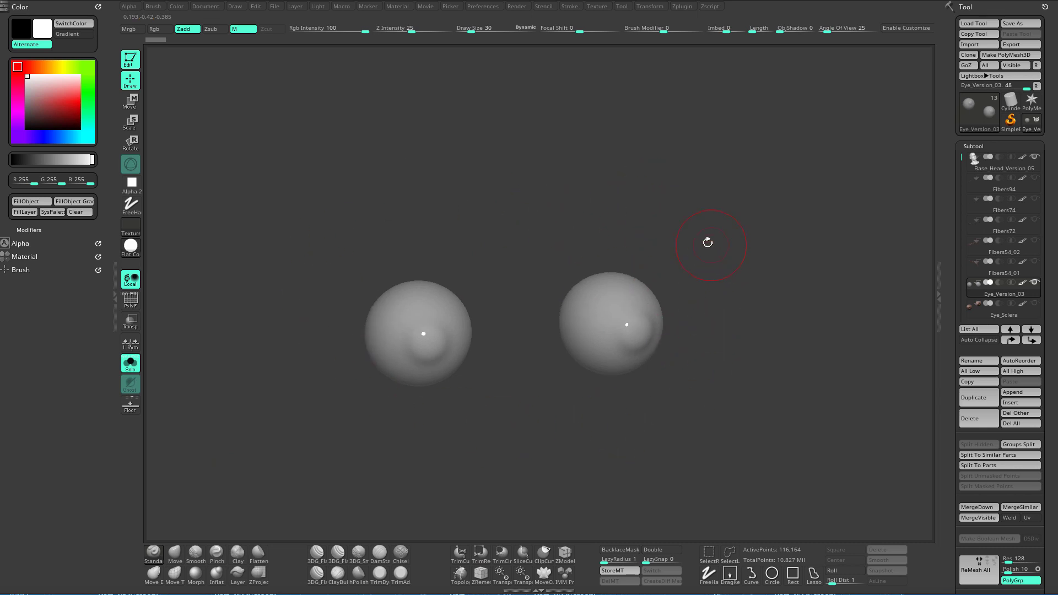
left_click_drag(729, 254, 716, 250, "alt")
left_click_drag(309, 182, 310, 192, "alt")
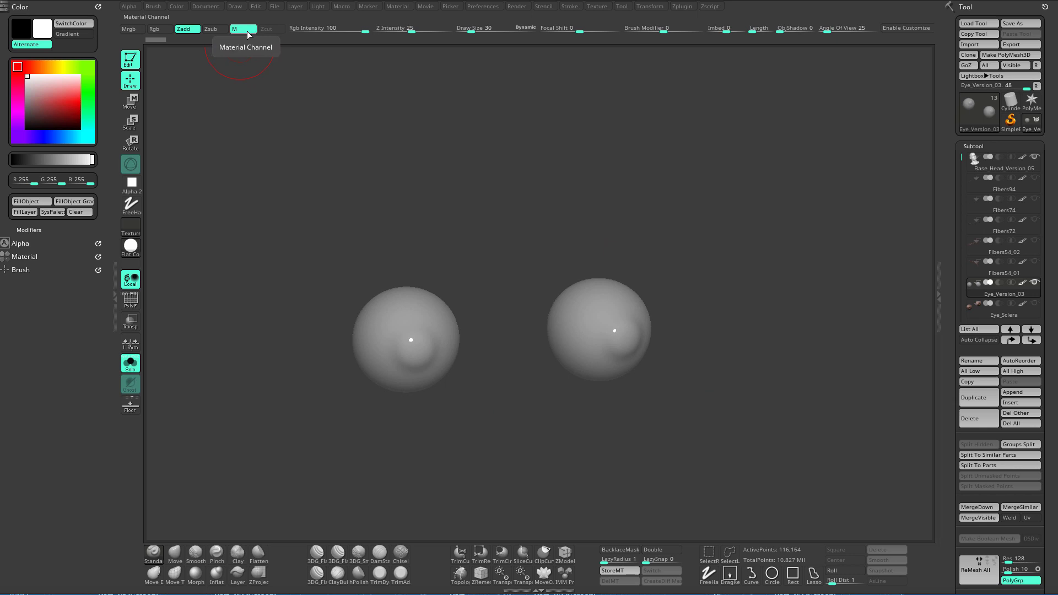
left_click(33, 202)
left_click_drag(321, 189, 334, 155, "alt")
left_click_drag(299, 217, 322, 199, "alt")
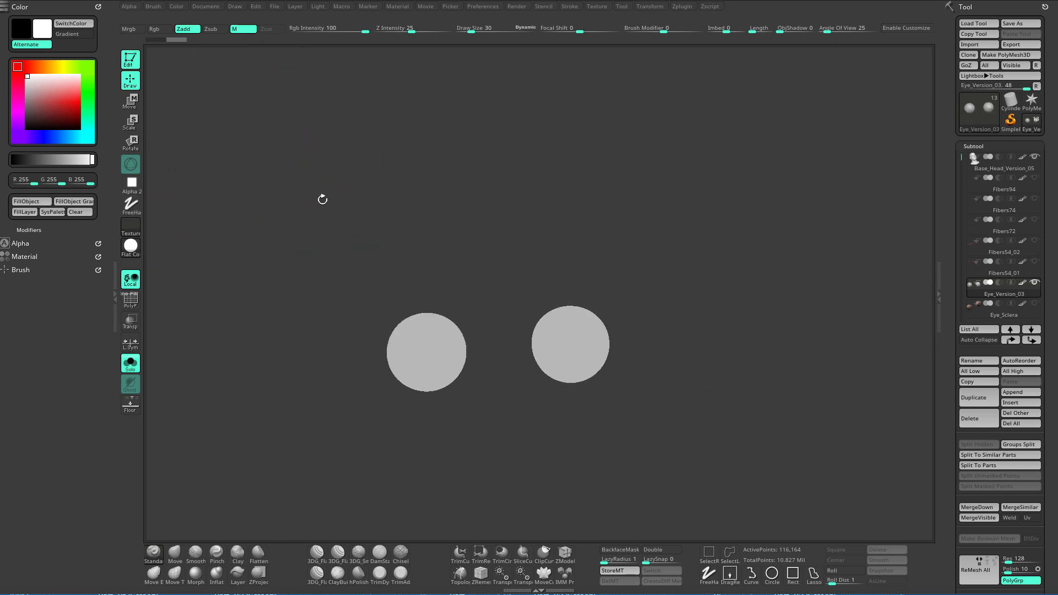
Step: Turn Solo off, switch the active material to Metal 01 and inspect the eyes together with the head
left_click_drag(475, 182, 491, 144, "alt")
key("alt+s")
mouse_move(780, 148)
left_mouse_down("alt")
mouse_move(730, 265)
mouse_move(788, 144)
left_mouse_up("alt")
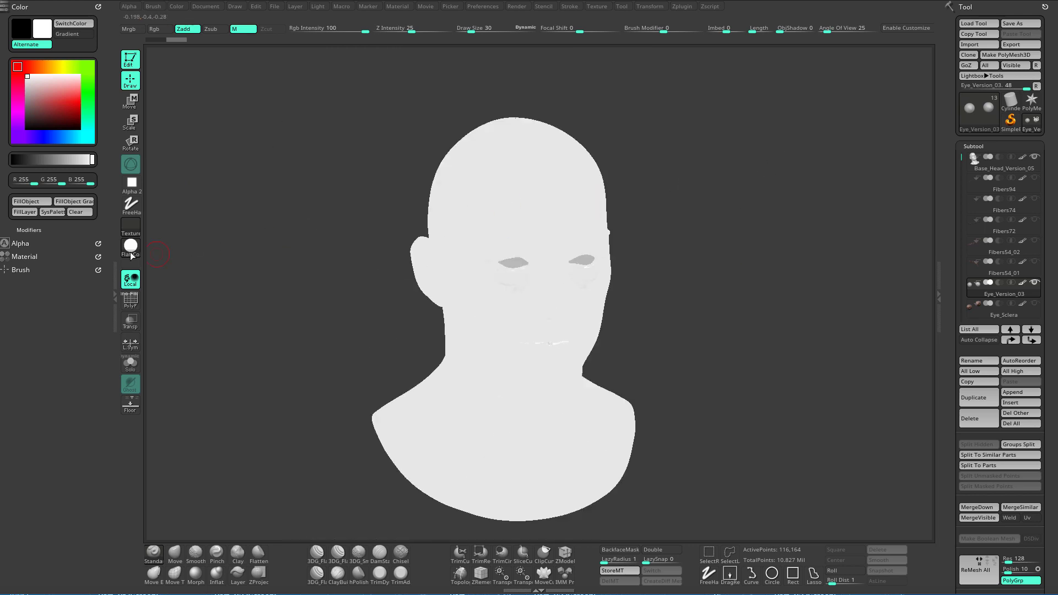
left_click(130, 248)
left_click(224, 268)
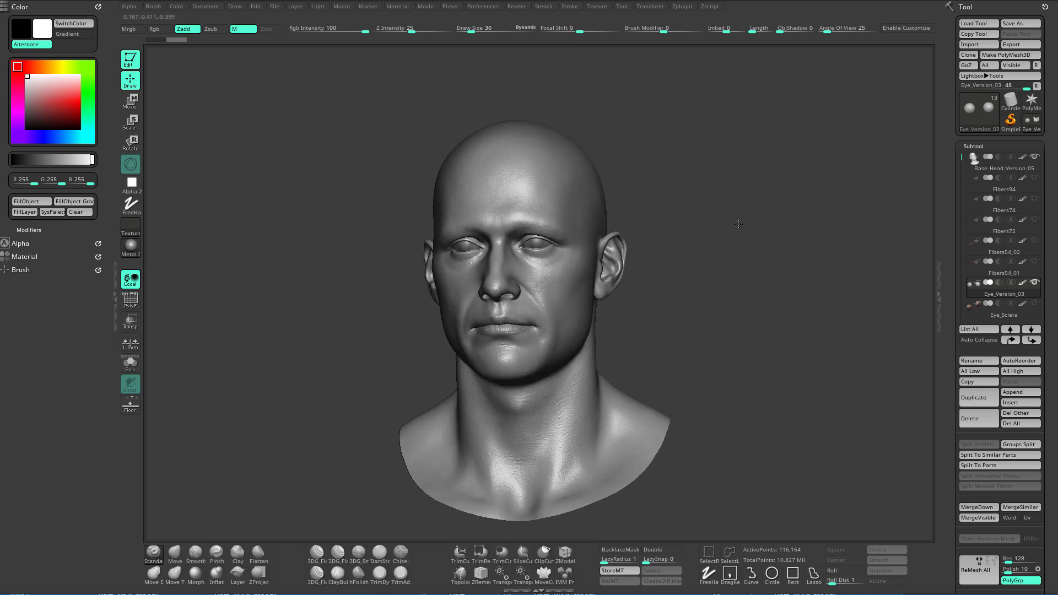
left_click_drag(738, 224, 504, 231)
left_click_drag(738, 210, 819, 307)
left_click_drag(763, 267, 788, 259)
Step: Preview the head and eyes with the ToyPlastic material, and switch back to Metal 01
left_click(132, 248)
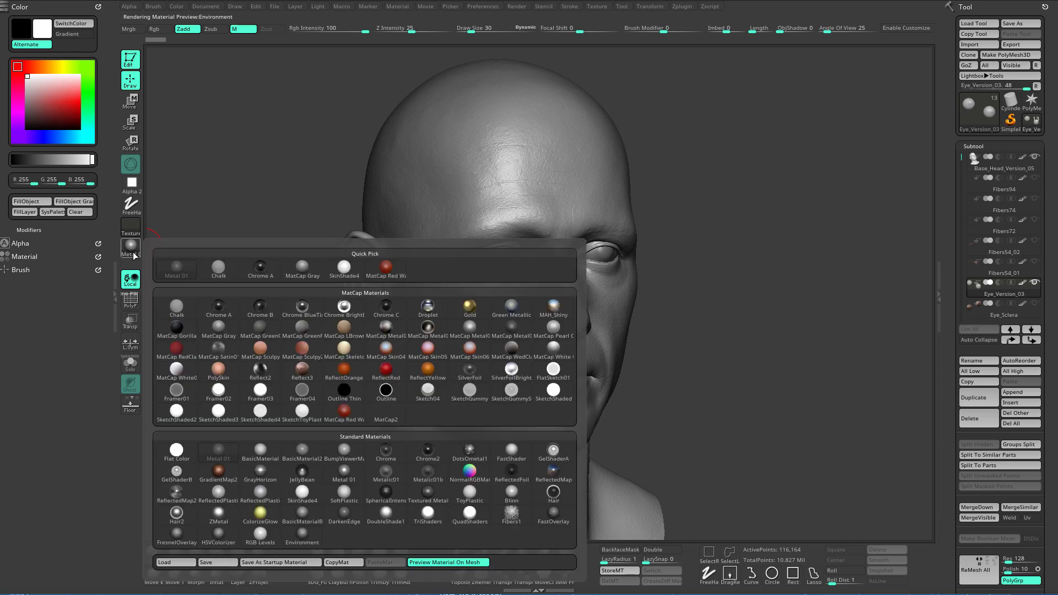
left_click(471, 492)
left_click_drag(727, 292, 591, 251, "shift")
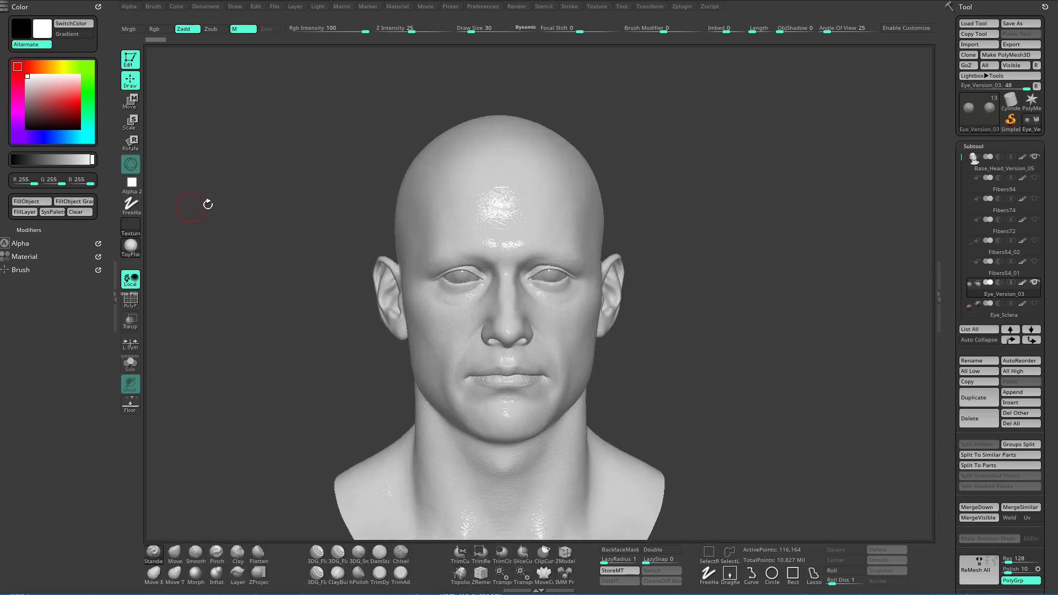
left_click(130, 248)
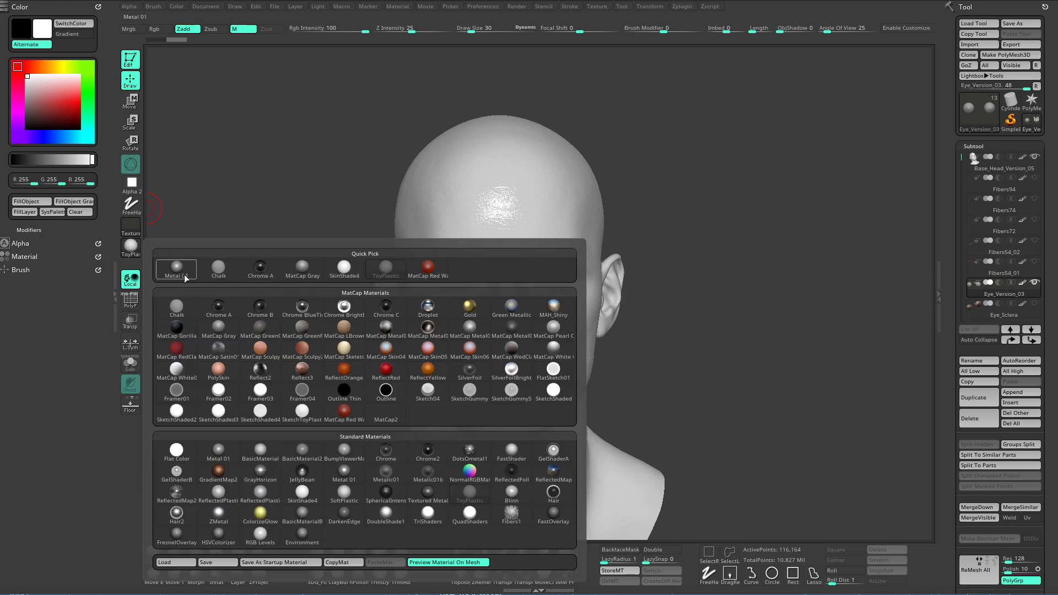
left_click(184, 278)
left_click_drag(769, 310, 782, 212, "alt")
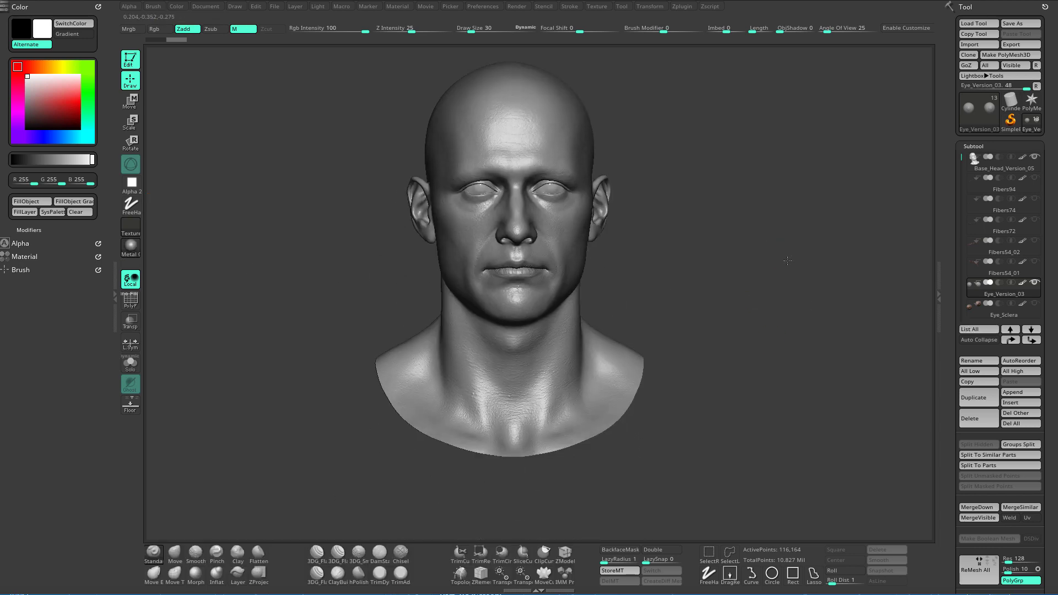
Step: Make Base_Head_Version_05 the active subtool and view the head from the front
left_click_drag(787, 261, 786, 308)
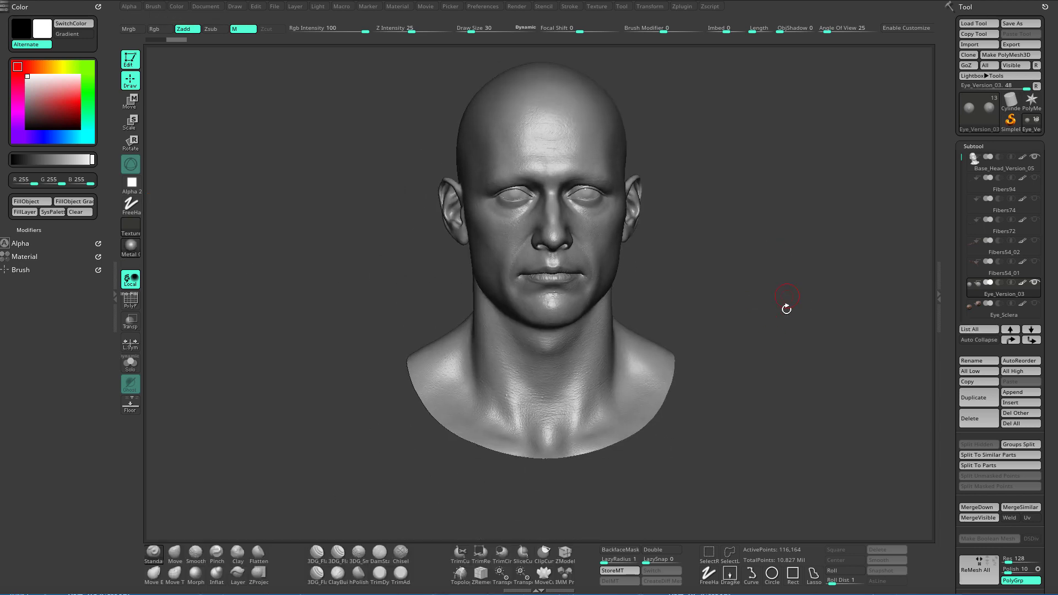
left_click(1006, 168)
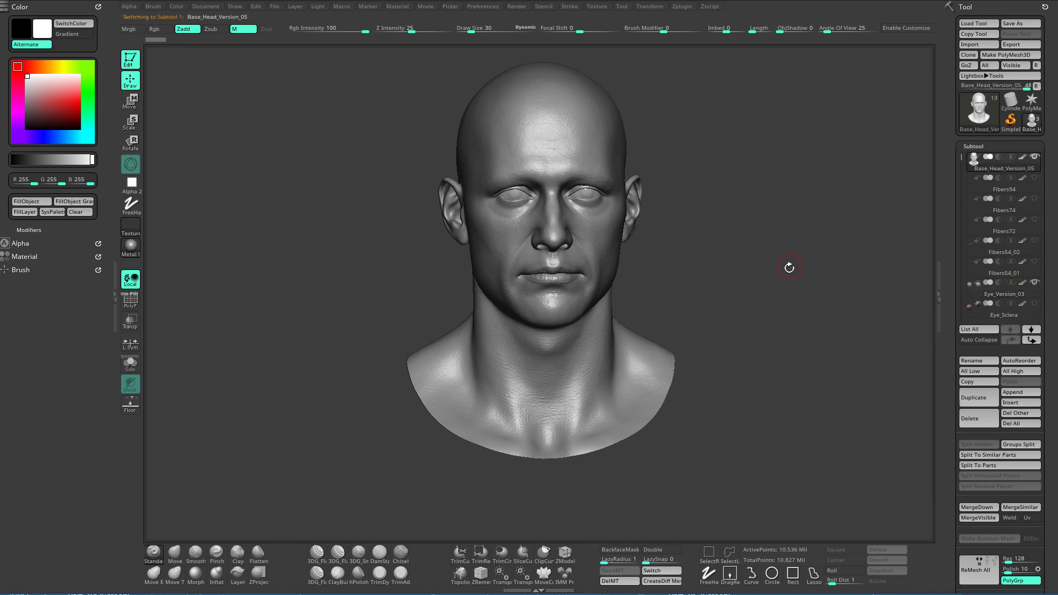
left_click_drag(771, 228, 725, 112)
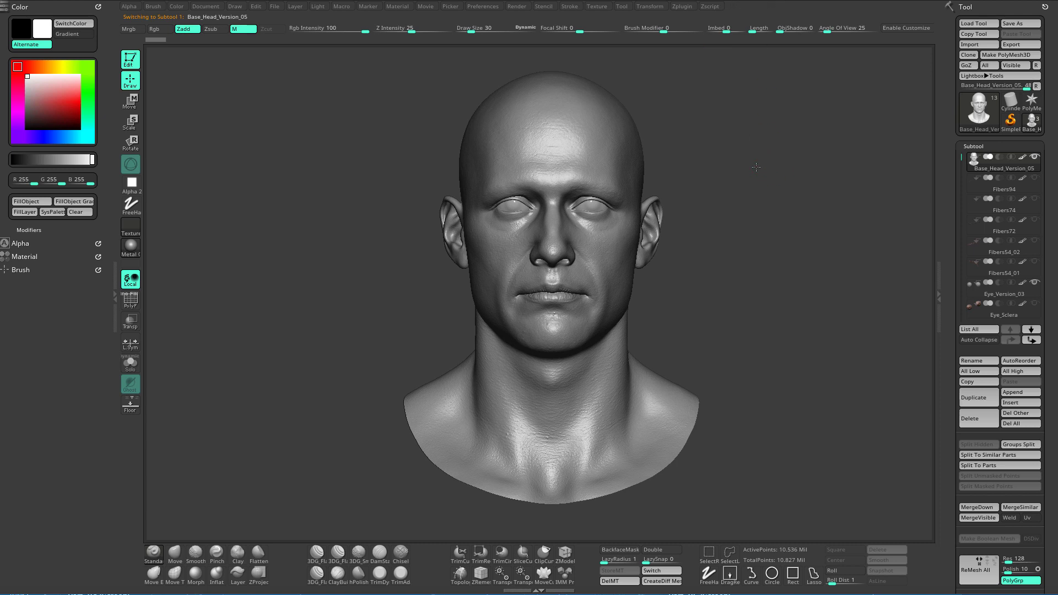
left_click_drag(756, 166, 802, 146)
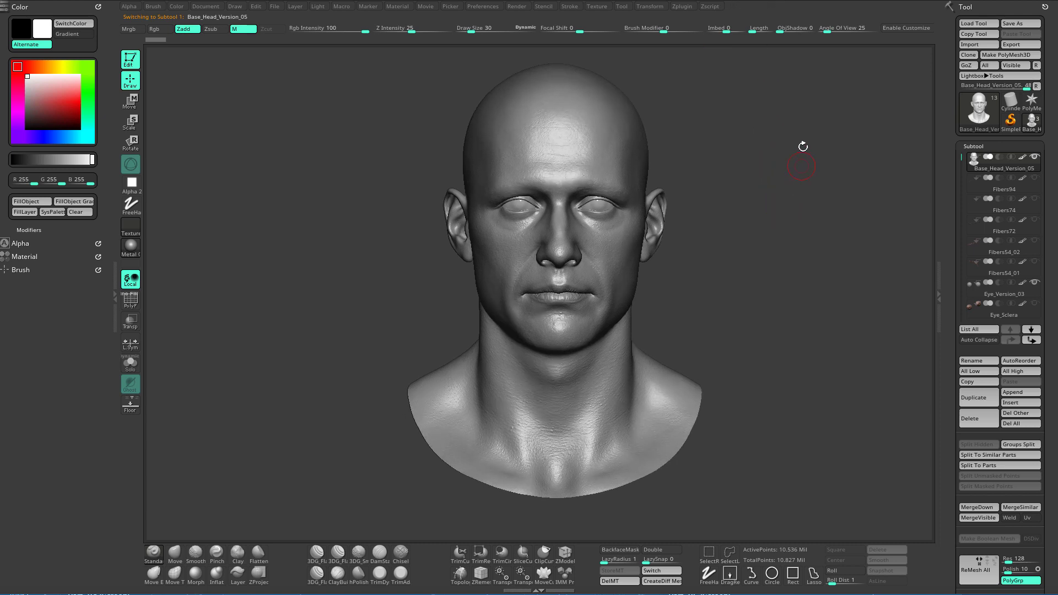
Step: Restore the custom UI from the Config preferences and look through the custom ZZ menus
left_click(484, 8)
left_click(500, 42)
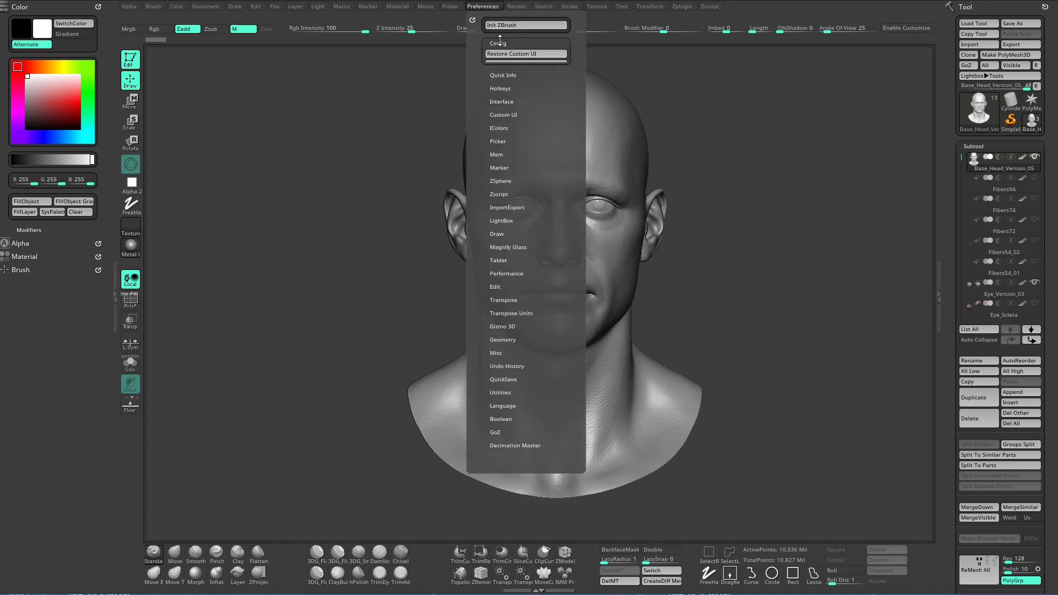
left_click(500, 42)
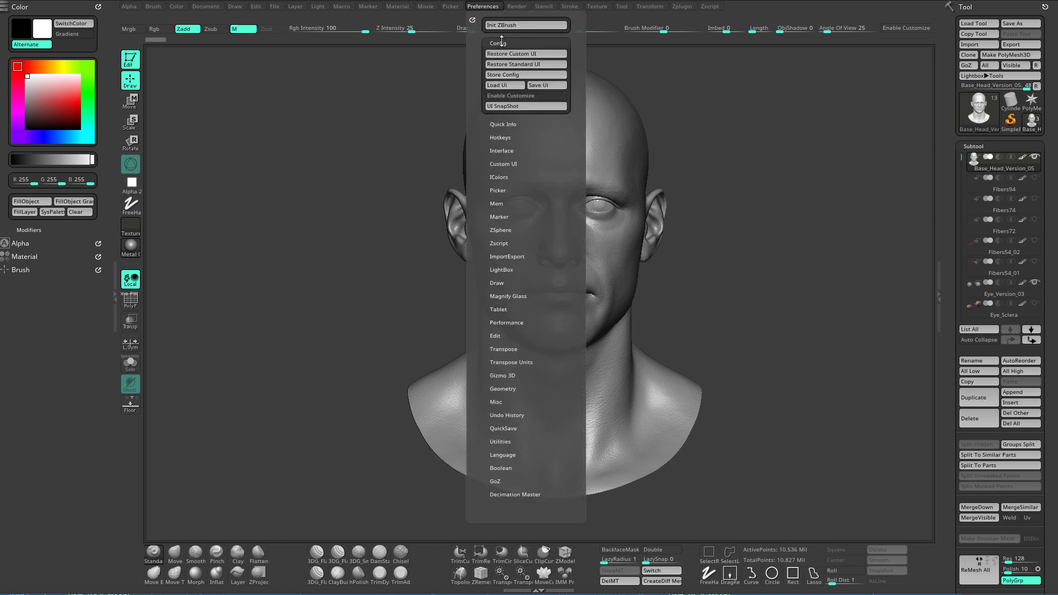
left_click(534, 54)
left_click(741, 7)
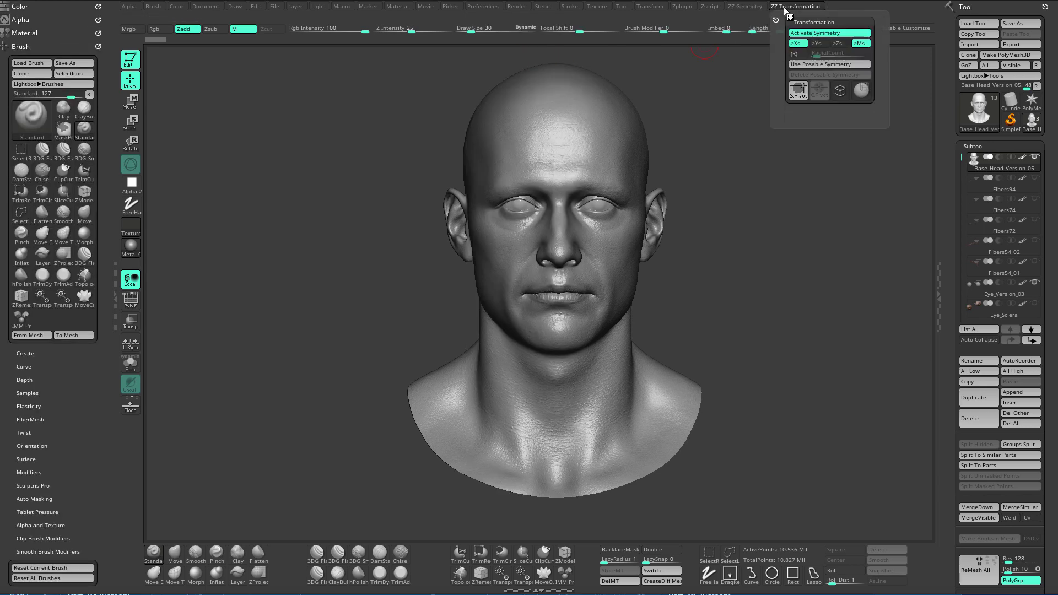
Step: Check the head's subdivision level and its Layers list, and reopen the Subtool list
left_click_drag(724, 176, 704, 189)
key("ctrl+1")
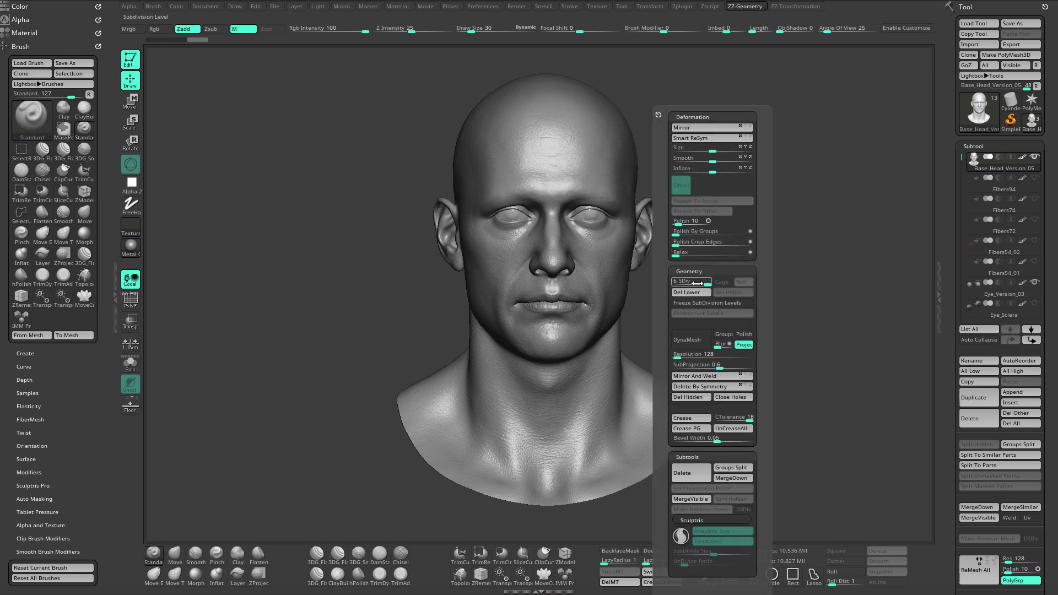
left_click_drag(954, 403, 958, 270)
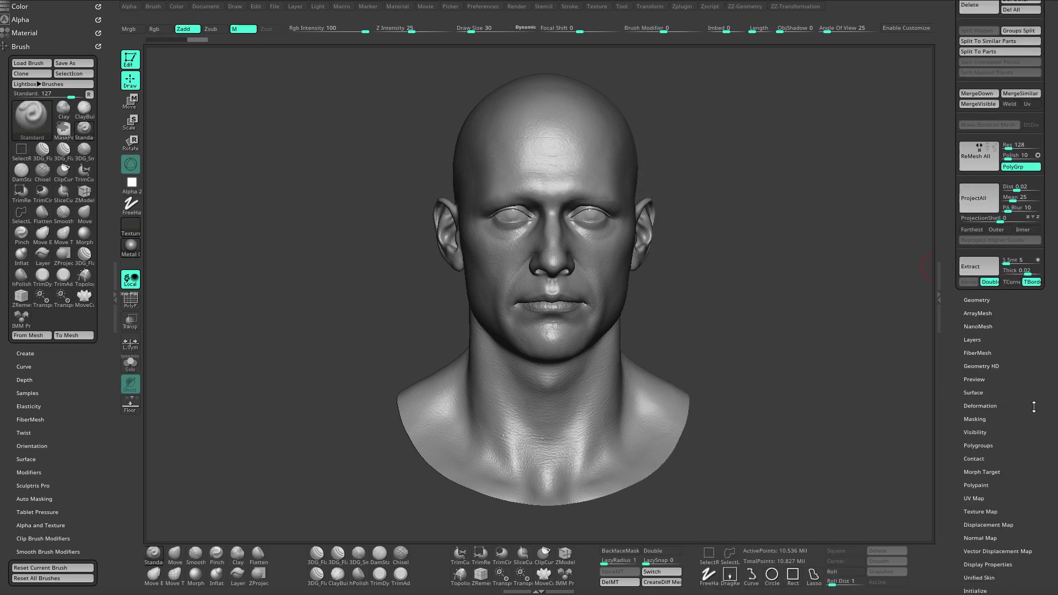
scroll(1033, 407, "down", 3)
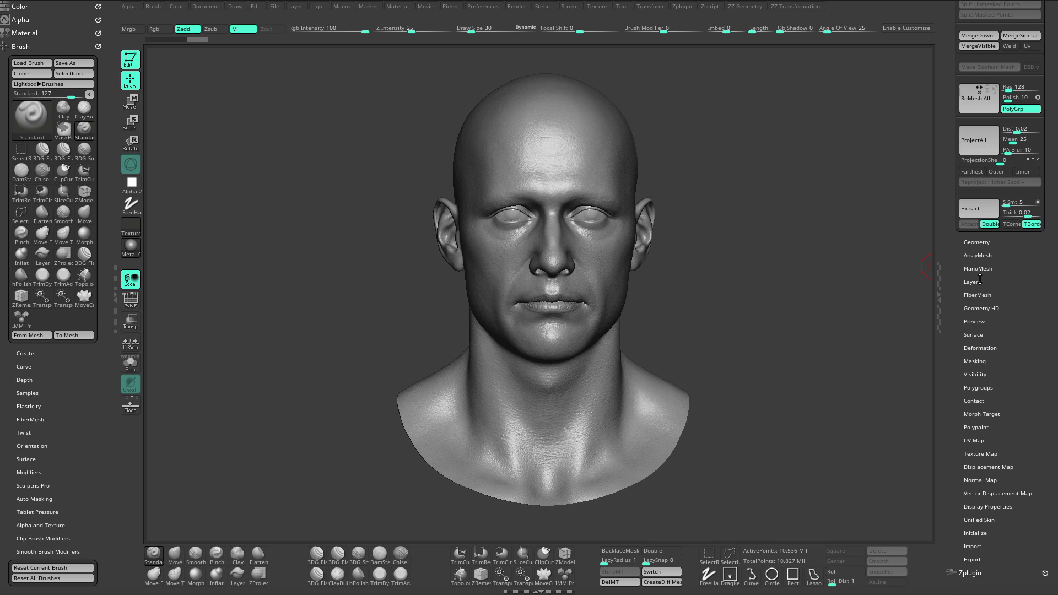
left_click(978, 281)
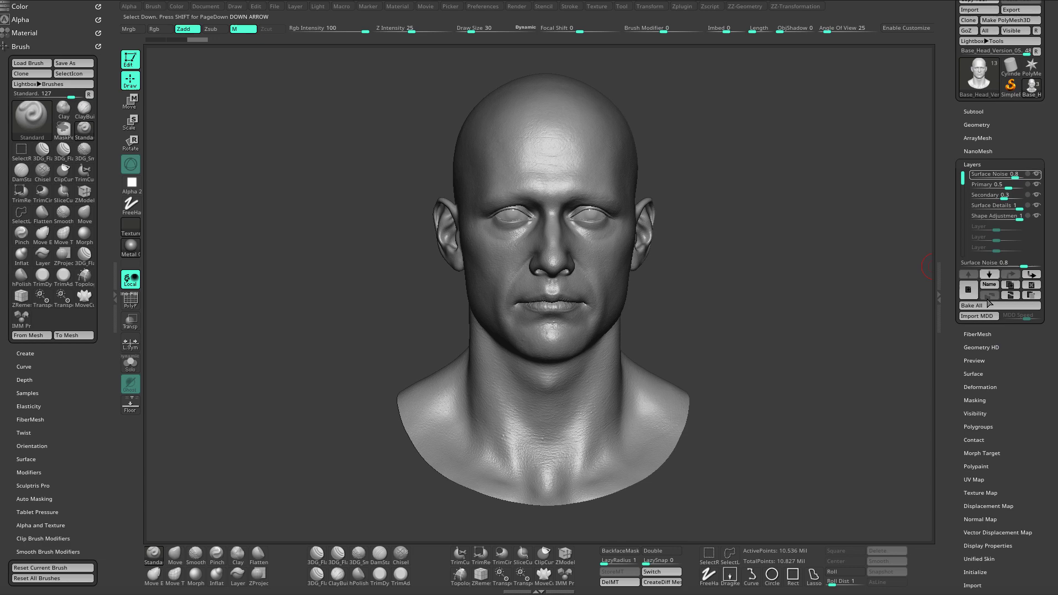
left_click(973, 111)
Step: Examine the fine skin detail around the mouth and chin up close with the draw size reduced to 7
right_click_drag(738, 238, 852, 295, "ctrl")
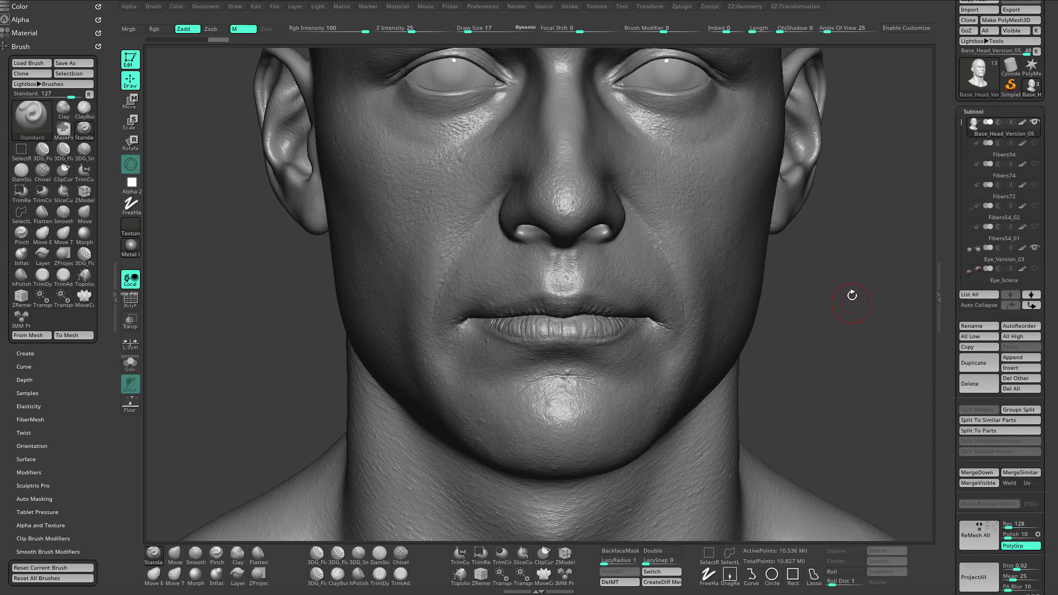
left_click_drag(852, 296, 818, 322)
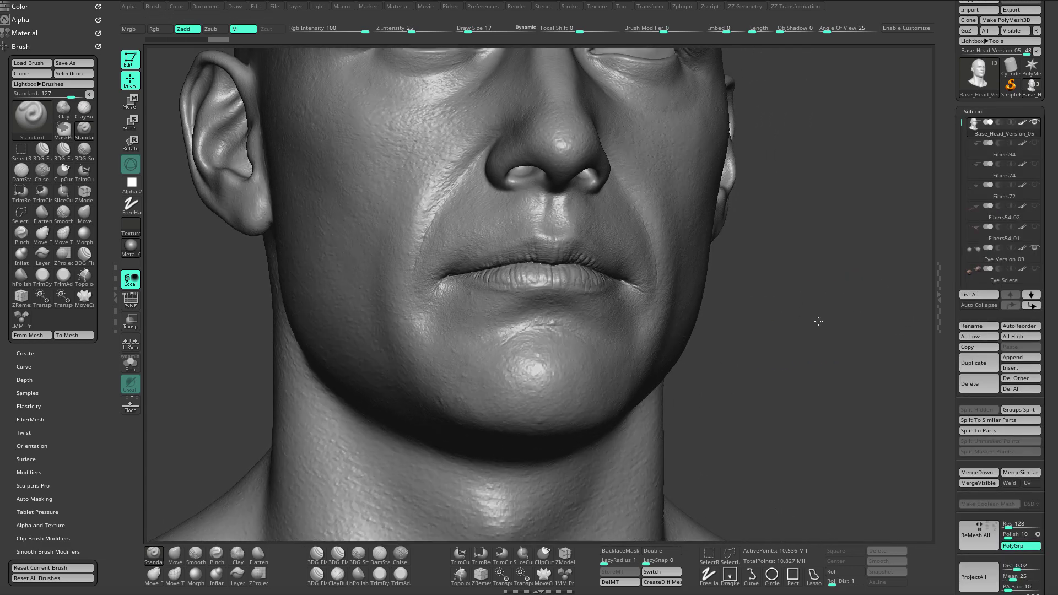
right_click_drag(818, 321, 890, 354, "ctrl")
left_click_drag(890, 354, 832, 321, "alt")
key("s")
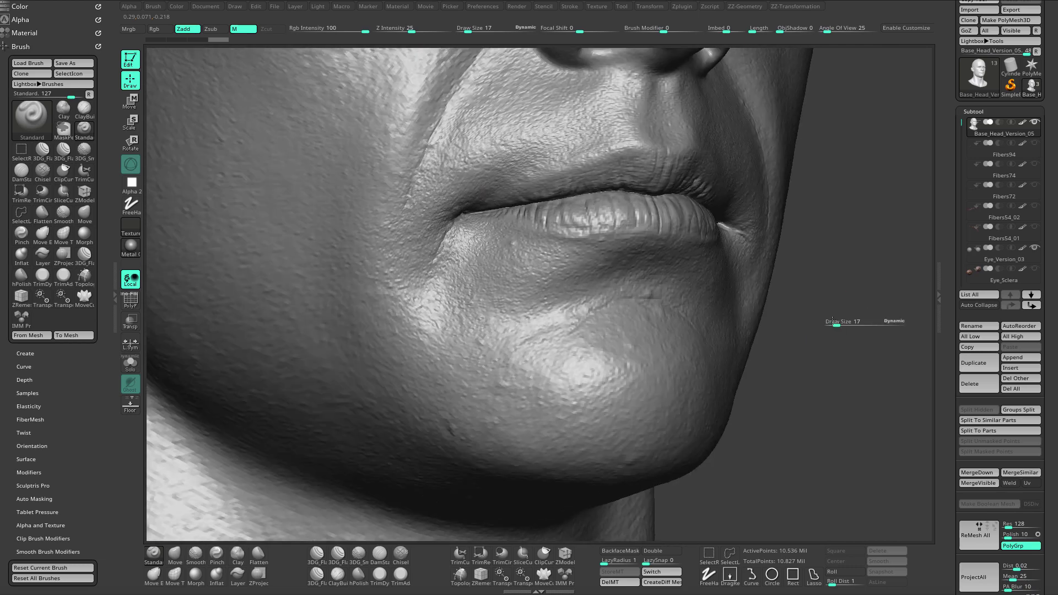
right_click_drag(832, 321, 887, 326, "ctrl")
mouse_move(887, 326)
left_mouse_down("alt")
mouse_move(838, 335)
mouse_move(850, 333)
left_mouse_up("alt")
key("s")
left_click(850, 338)
key("s")
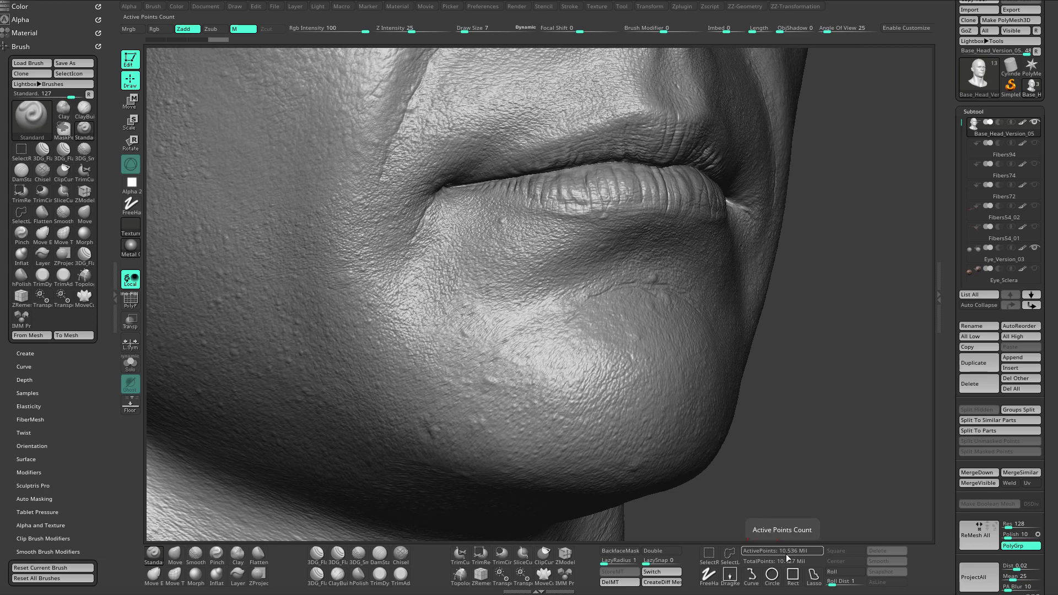
left_click_drag(843, 307, 822, 288)
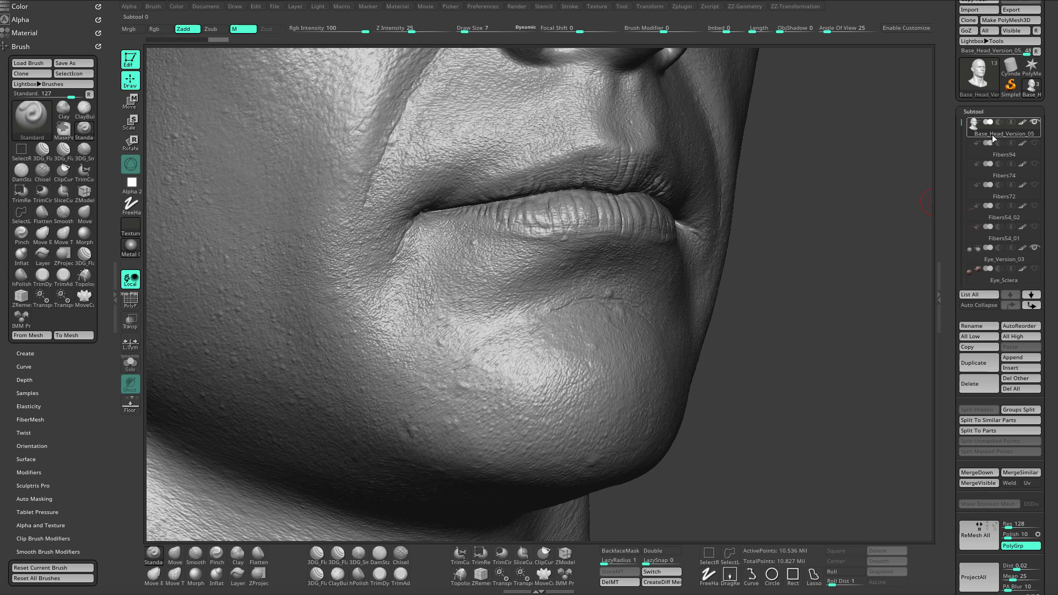
Step: Check the polygon count of Base_Head_Version_05 and examine its cheek, jaw and ear from the side
mouse_move(990, 136)
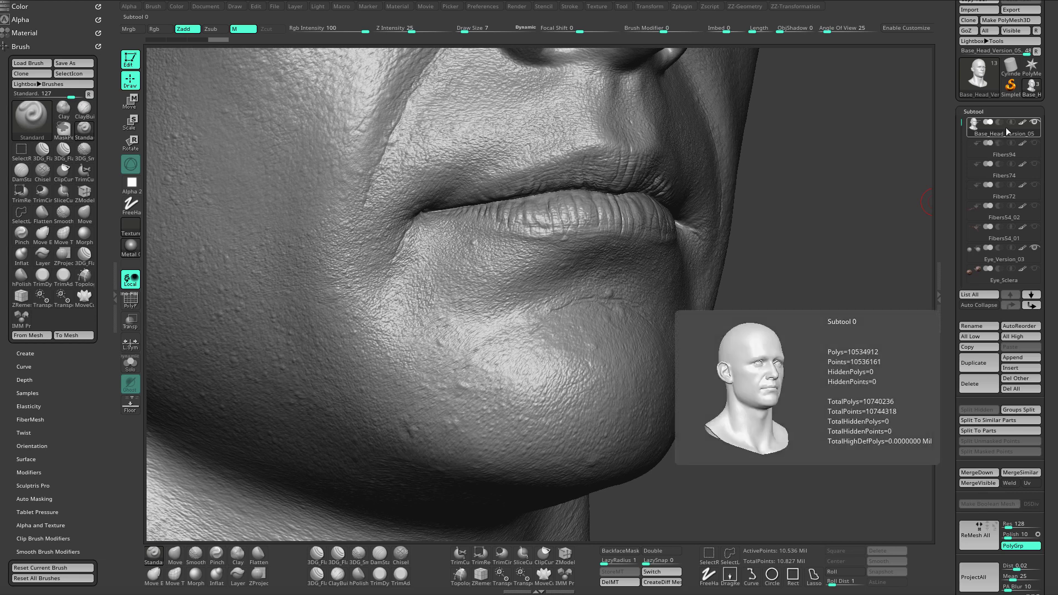
left_click_drag(893, 275, 819, 317)
mouse_move(841, 261)
left_mouse_down()
mouse_move(881, 297)
mouse_move(846, 308)
mouse_move(840, 277)
mouse_move(842, 303)
mouse_move(841, 292)
mouse_move(862, 312)
mouse_move(876, 289)
mouse_move(874, 250)
left_mouse_up()
key("s")
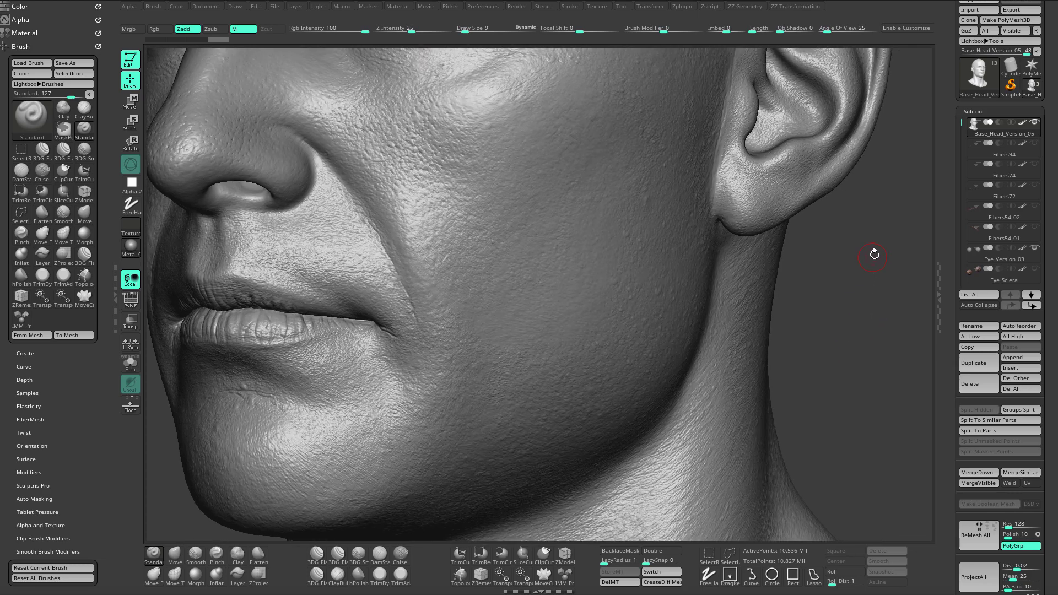
mouse_move(869, 302)
left_mouse_down()
mouse_move(865, 320)
mouse_move(860, 298)
left_mouse_up()
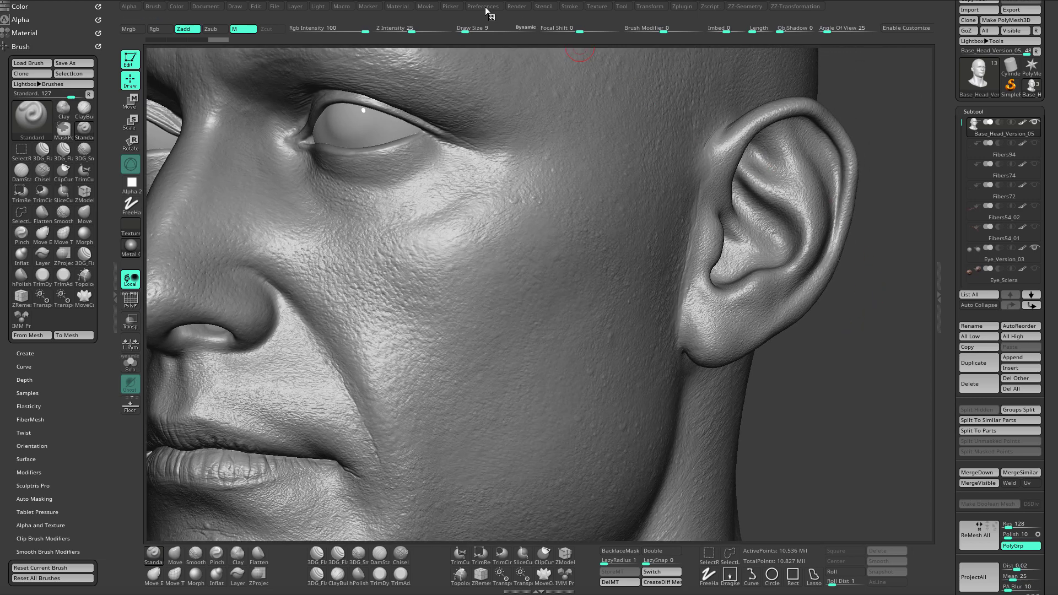
Step: Set QTransThreshold1 in the Performance preferences to 50 and test how the head displays while orbiting
left_click(485, 7)
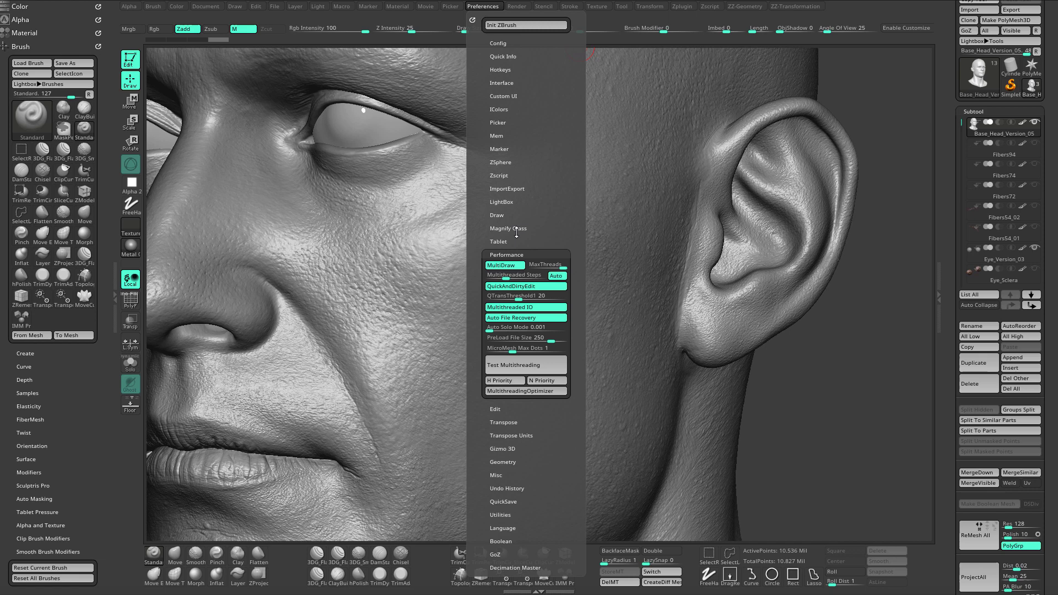
left_click(512, 252)
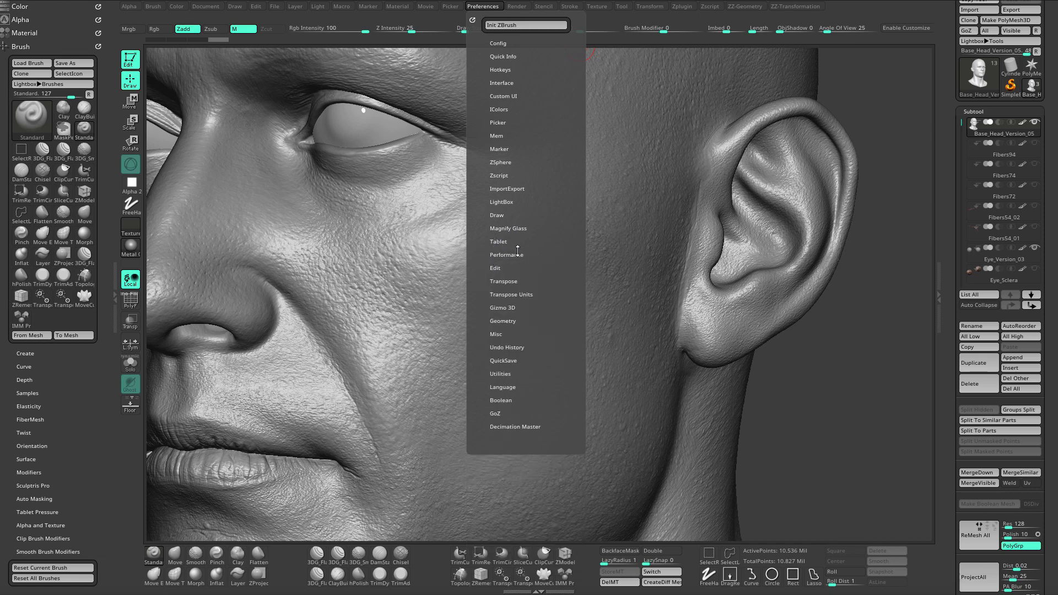
left_click(518, 253)
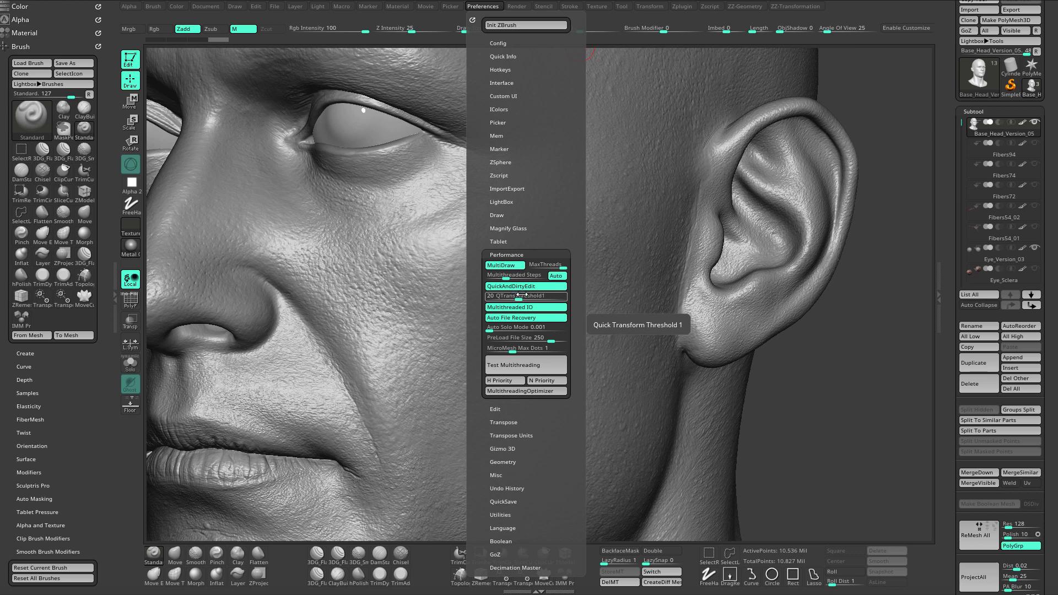
left_click_drag(521, 297, 565, 296)
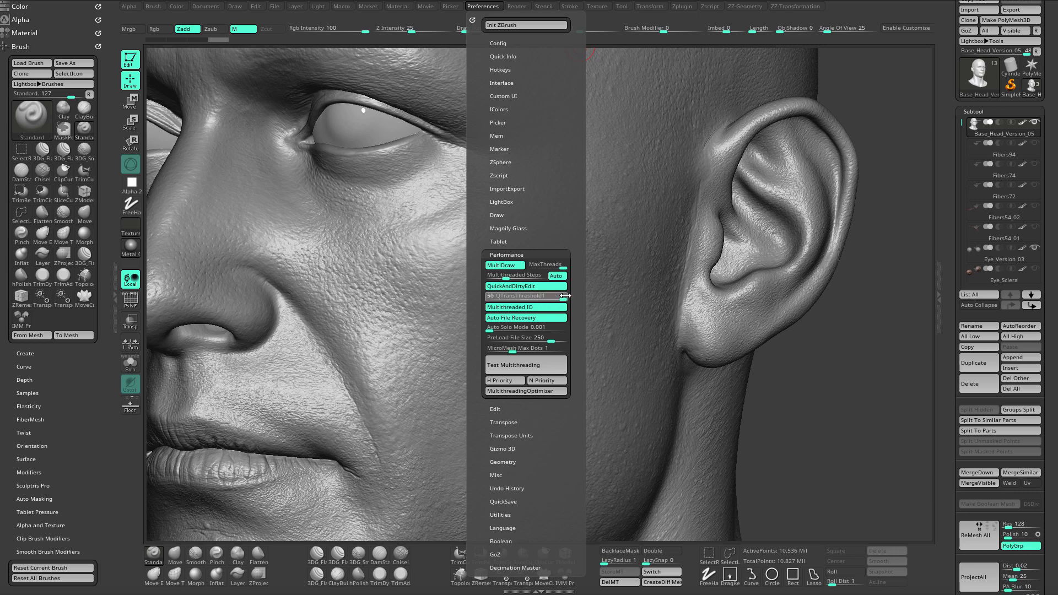
mouse_move(891, 343)
left_mouse_down()
mouse_move(845, 296)
mouse_move(827, 320)
mouse_move(838, 295)
mouse_move(842, 322)
mouse_move(854, 314)
mouse_move(815, 318)
mouse_move(827, 303)
mouse_move(857, 321)
mouse_move(810, 303)
mouse_move(835, 302)
mouse_move(849, 285)
mouse_move(843, 353)
mouse_move(888, 401)
mouse_move(904, 397)
mouse_move(864, 345)
mouse_move(887, 360)
mouse_move(888, 330)
mouse_move(879, 384)
left_mouse_up()
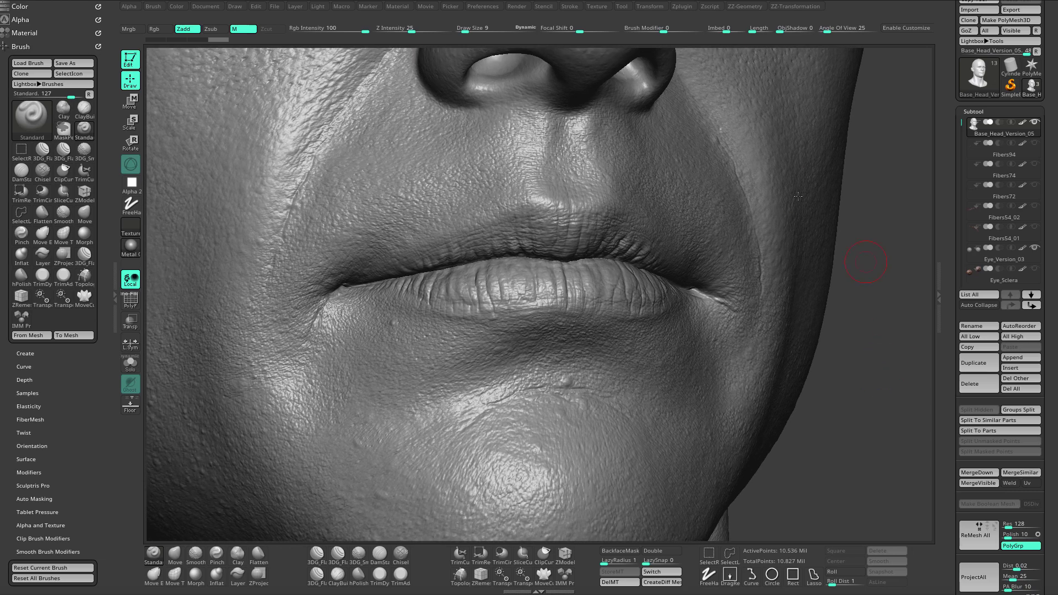
Step: Open QTransThreshold1 in the Performance preferences for editing and bring the whole face back into view
left_click(481, 7)
scroll(545, 175, "down", 1)
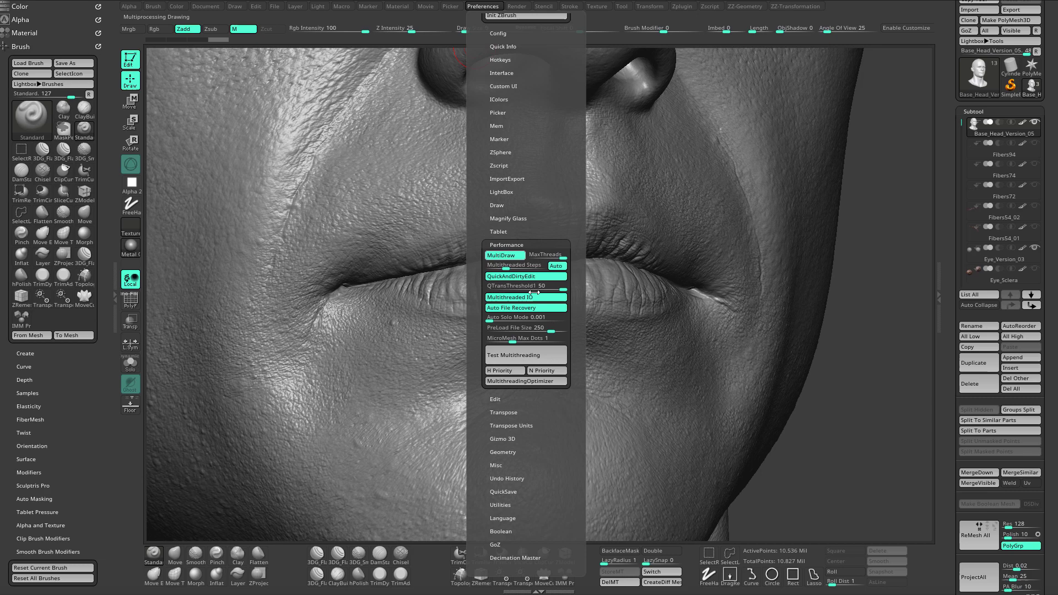
left_click(505, 285)
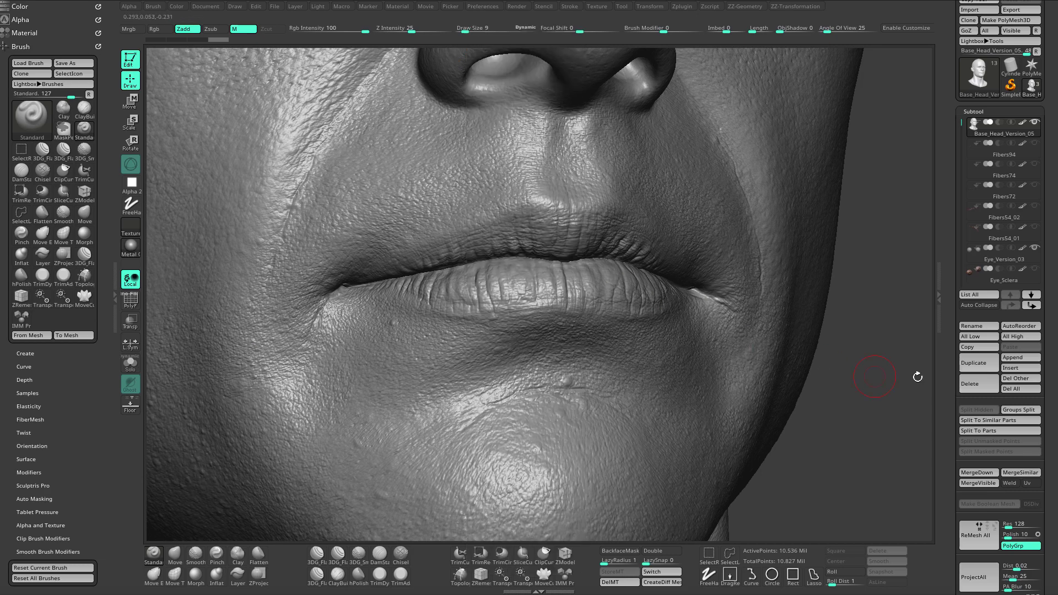
left_click_drag(882, 392, 822, 357, "alt")
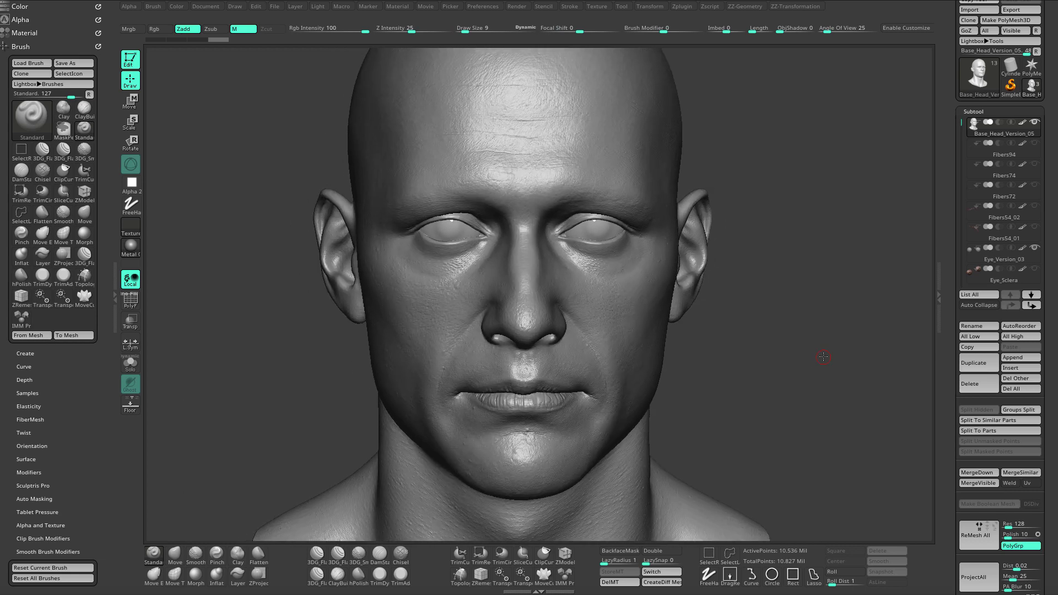
Step: Set QTransThreshold1 in the Performance preferences to 20 and test the display by moving the head
left_click(483, 6)
left_click(519, 296)
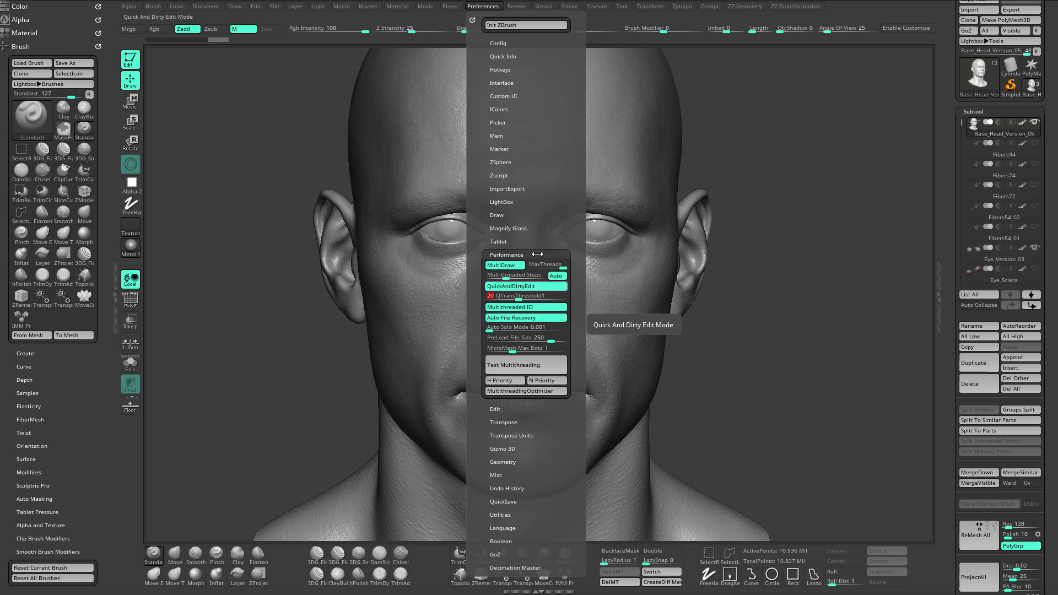
mouse_move(800, 307)
left_mouse_down("alt")
mouse_move(795, 298)
mouse_move(845, 293)
left_mouse_up("alt")
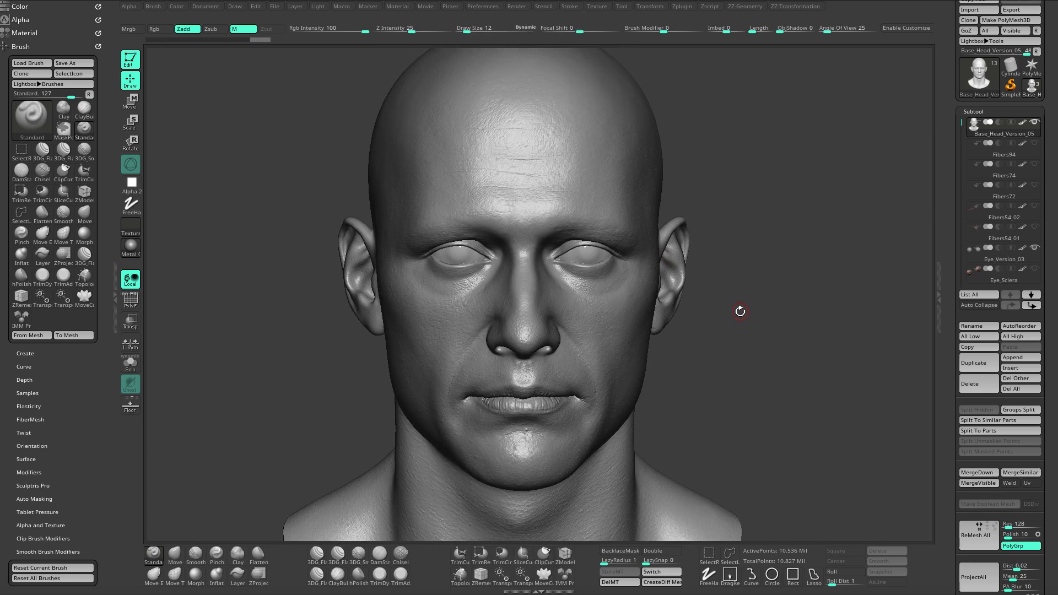
Step: Enlarge the brush's draw size to about 58 so its cursor can be judged against the face
key("s")
left_click_drag(743, 312, 770, 303)
key("s")
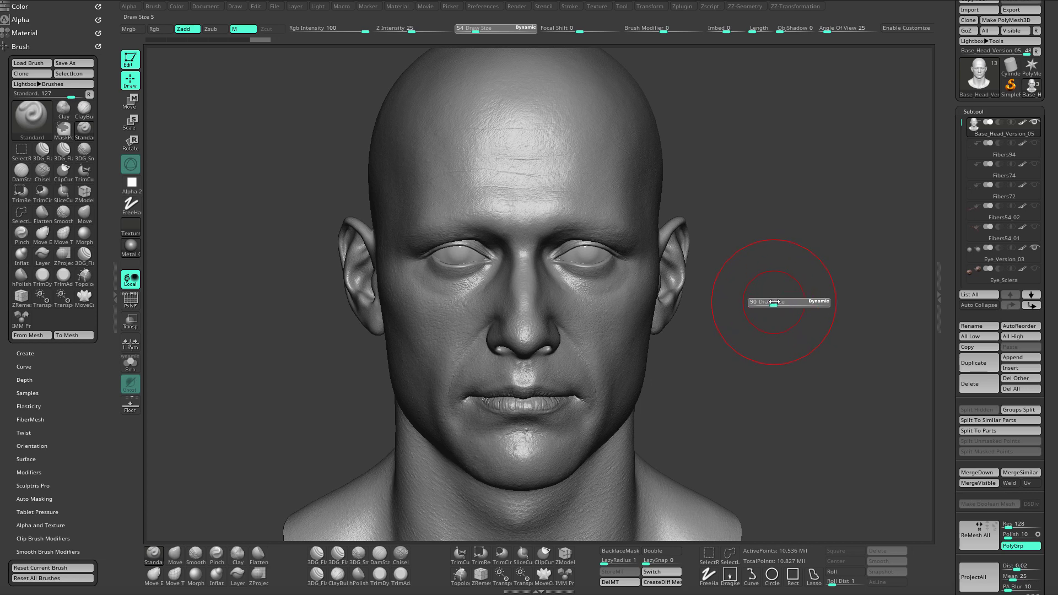
left_click_drag(773, 302, 773, 302)
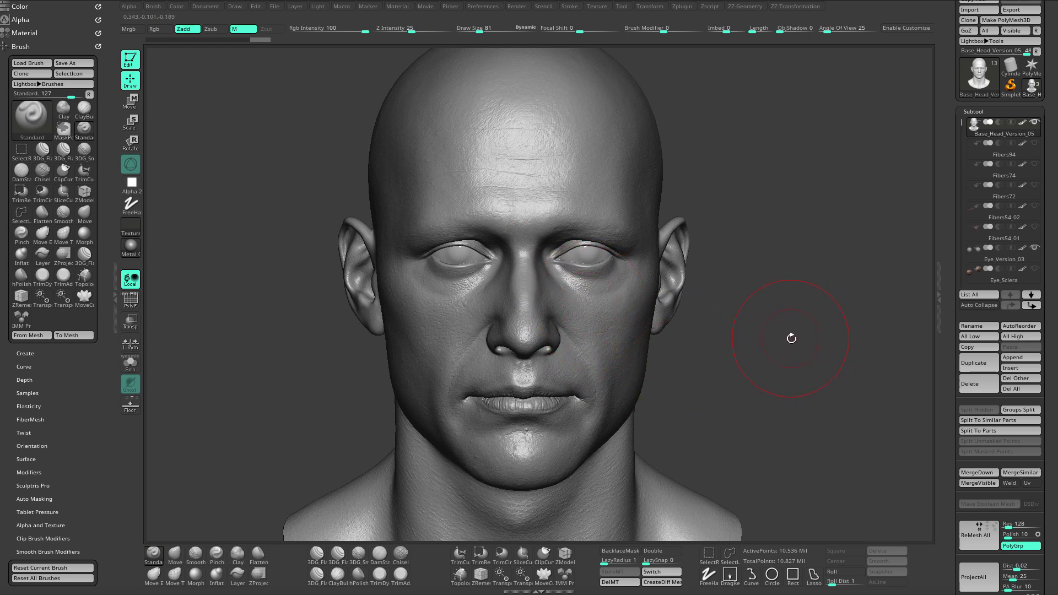
key("s")
left_click_drag(788, 332, 785, 333)
Step: Turn off Align Cursor To Surface in the Edit preferences
left_click(483, 6)
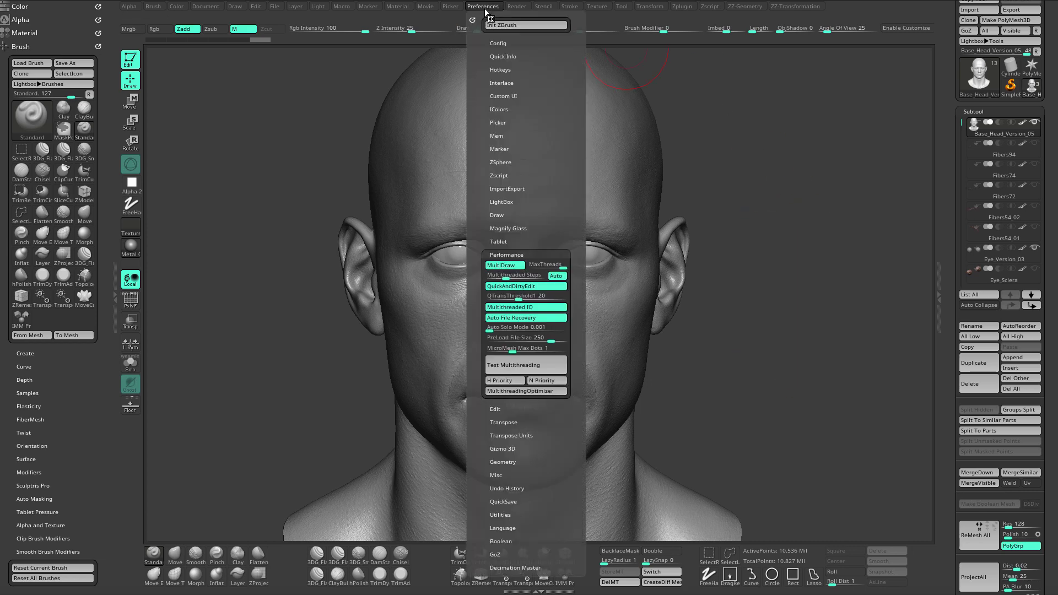
left_click(516, 252)
left_click(495, 261)
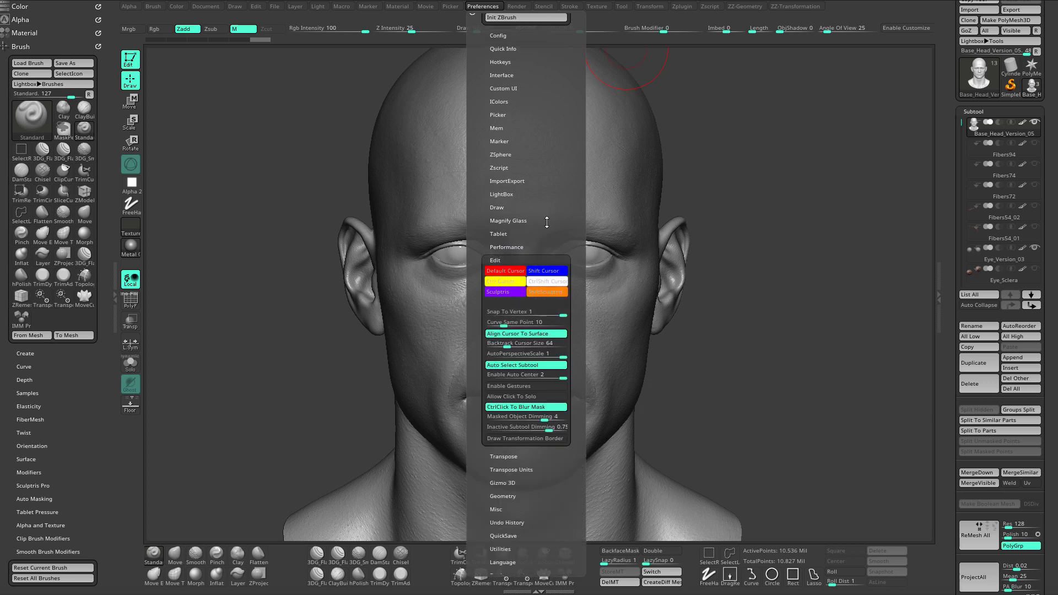
scroll(515, 308, "down", 1)
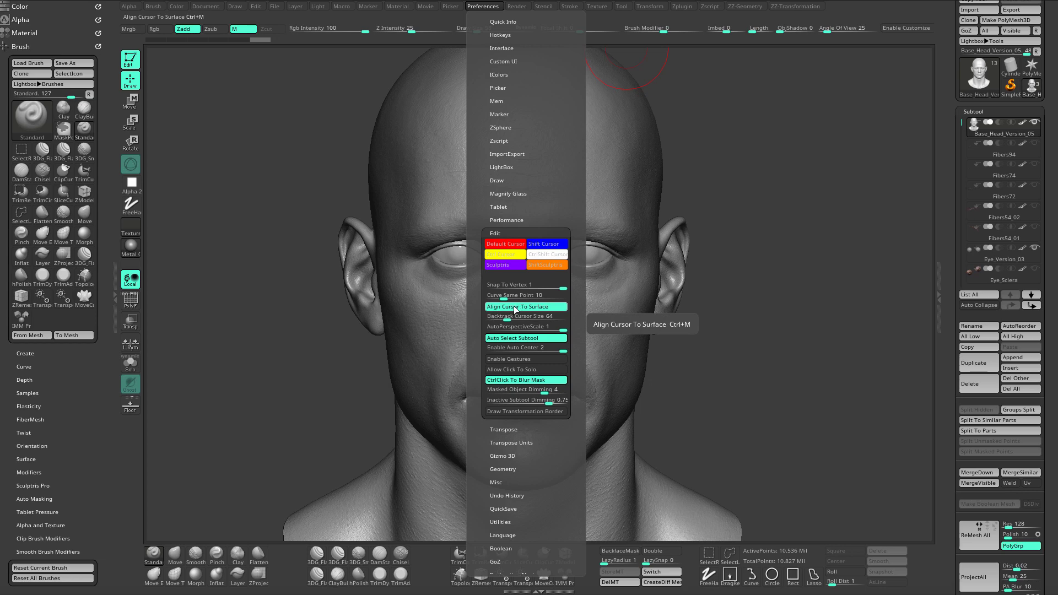
left_click(515, 308)
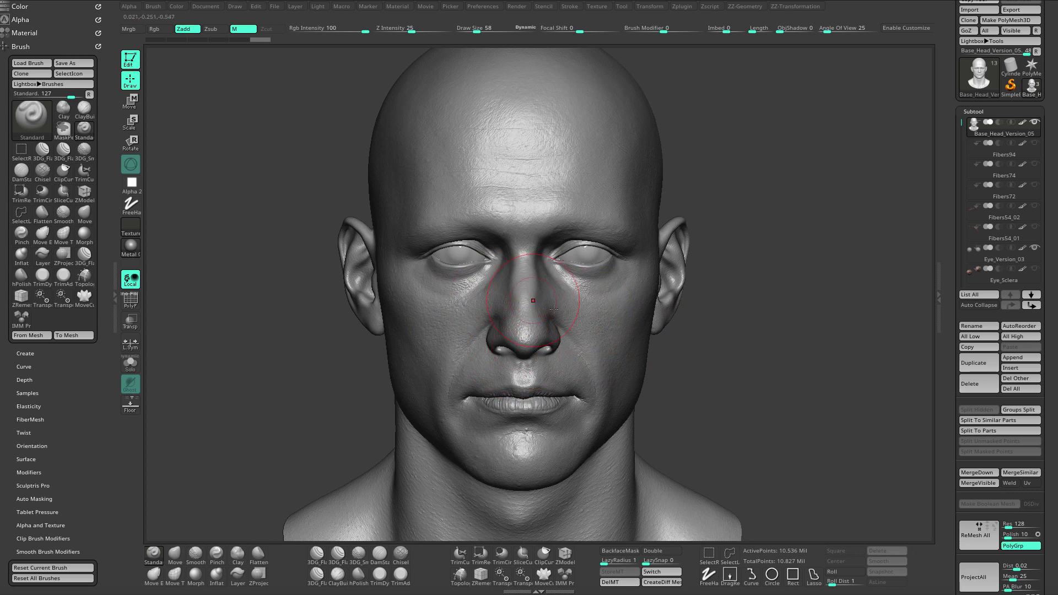
Step: Turn Align Cursor To Surface back on in the Edit preferences
left_click(483, 6)
left_click(518, 373)
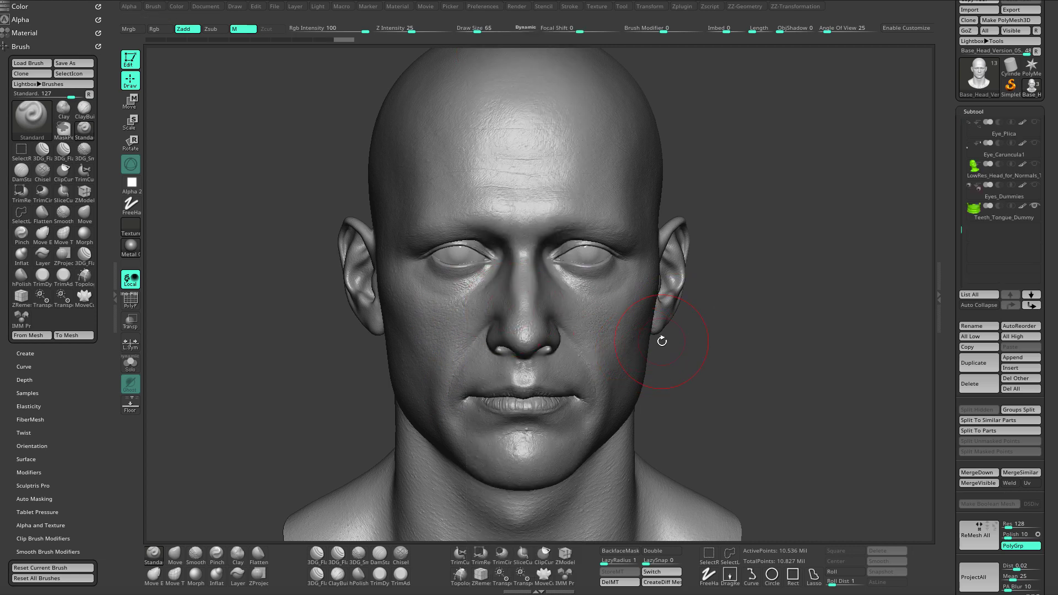
key("ctrl")
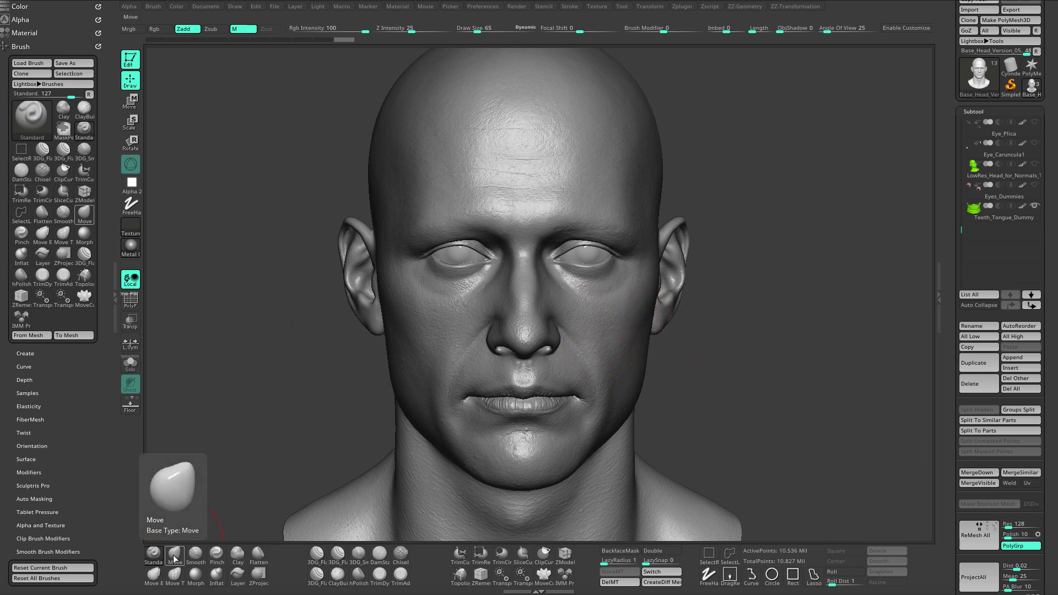
Step: Switch to the Move brush and lower the head's subdivision level through the custom geometry palette
key("ctrl+shift")
key("ctrl+shift+g")
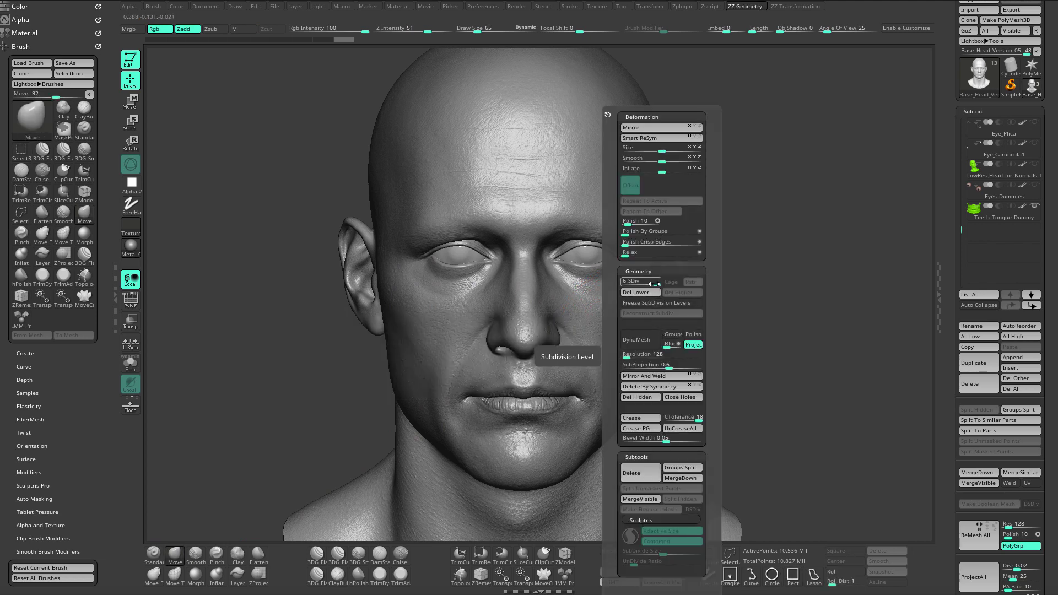
left_click_drag(655, 283, 646, 284)
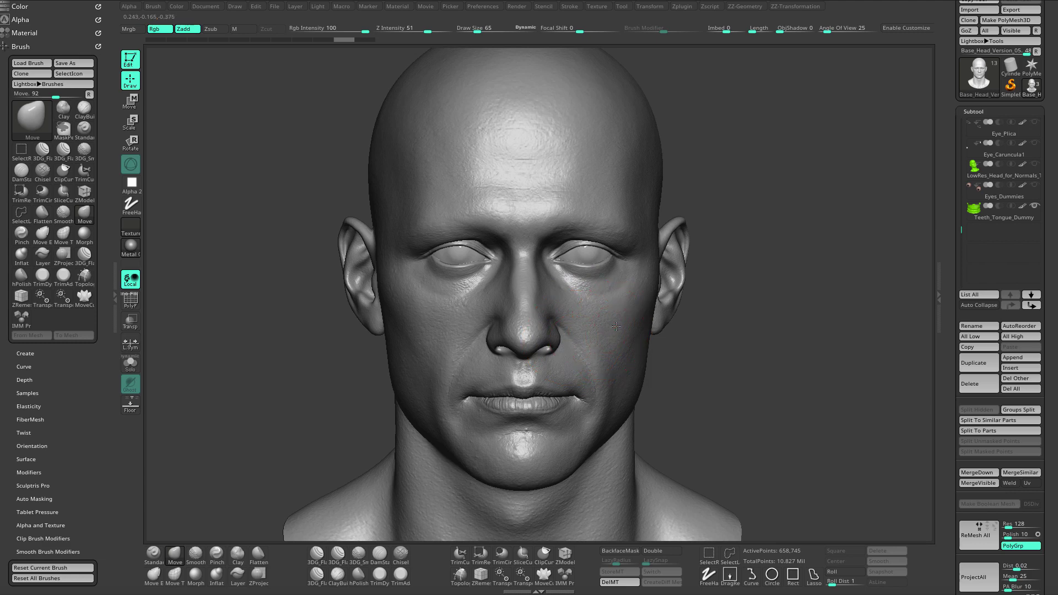
Step: Try the Move brush by pulling the cheeks and the sides of the forehead, and undo the test strokes
mouse_move(616, 326)
left_mouse_down()
mouse_move(695, 371)
mouse_move(565, 326)
mouse_move(651, 345)
left_mouse_up()
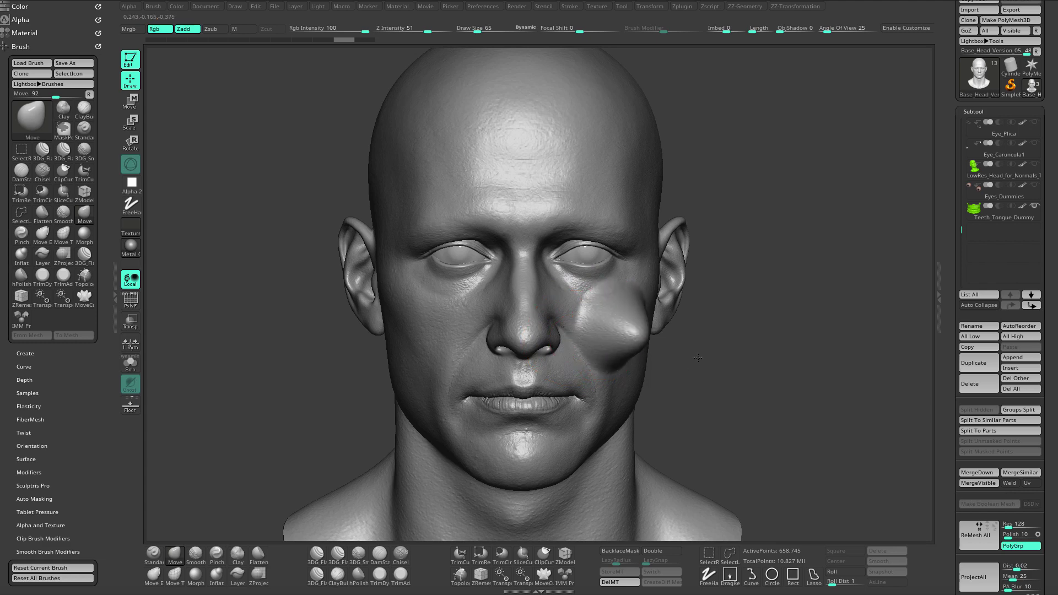
key("ctrl+z")
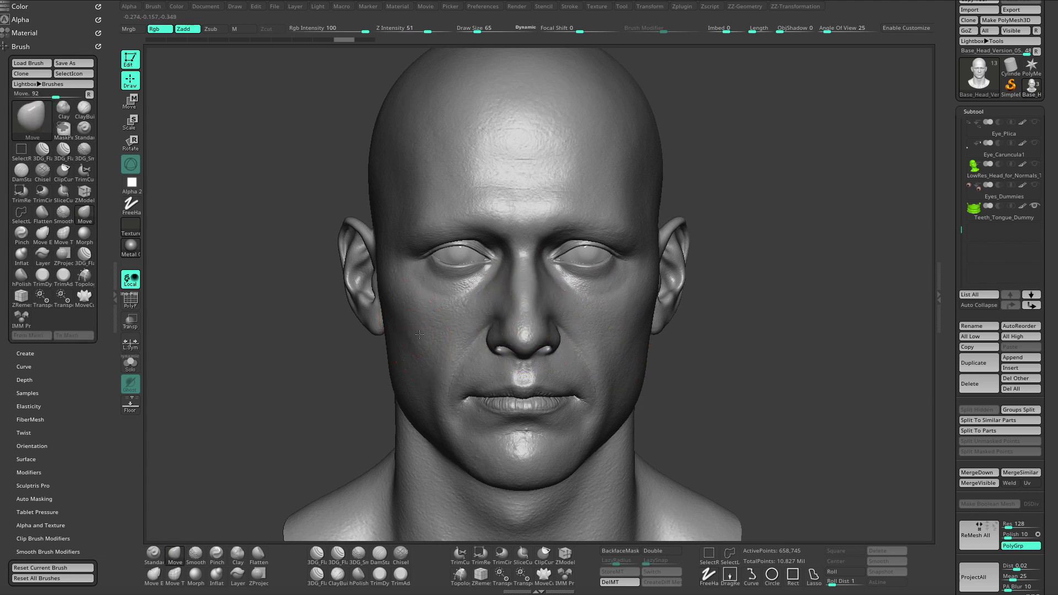
mouse_move(420, 334)
left_mouse_down()
mouse_move(412, 346)
mouse_move(389, 337)
mouse_move(430, 328)
mouse_move(462, 340)
mouse_move(615, 215)
left_mouse_up()
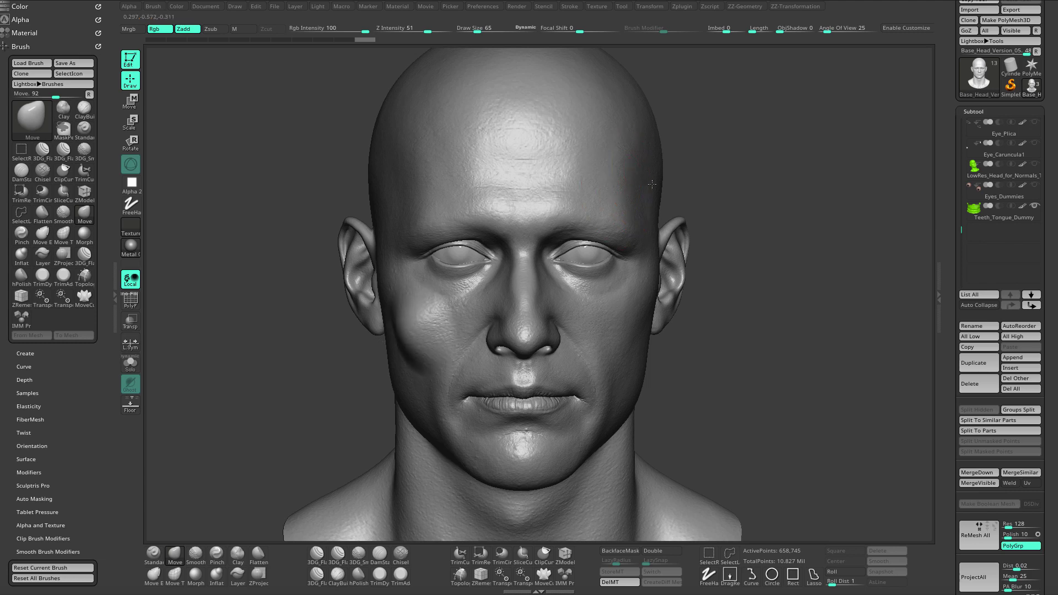
left_click_drag(652, 184, 670, 198, "alt")
left_click_drag(416, 166, 380, 182, "alt")
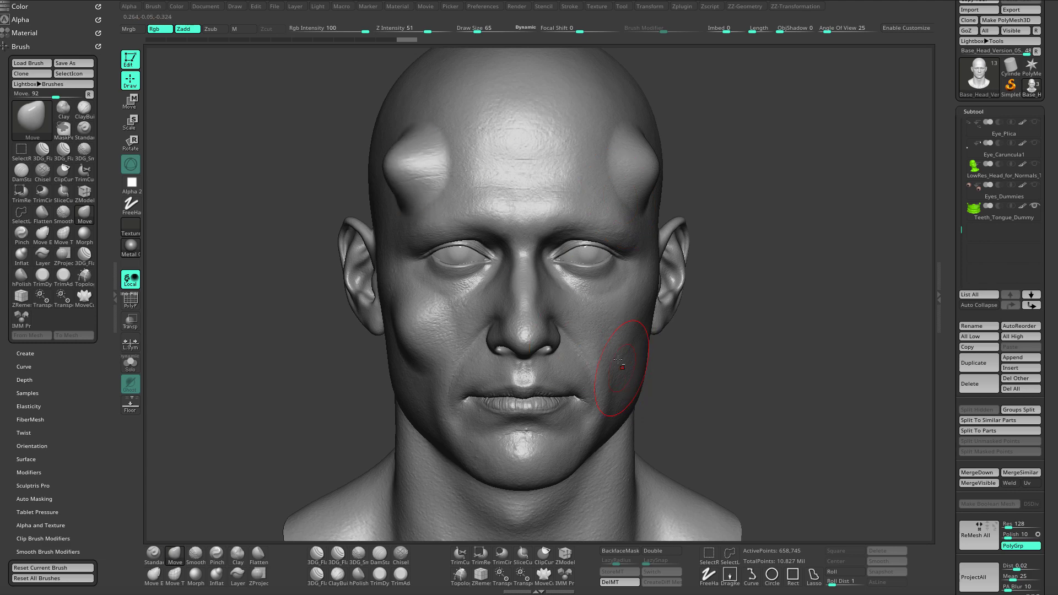
left_click_drag(618, 359, 670, 385)
key("ctrl+z")
key("ctrl+z")
key("ctrl+z")
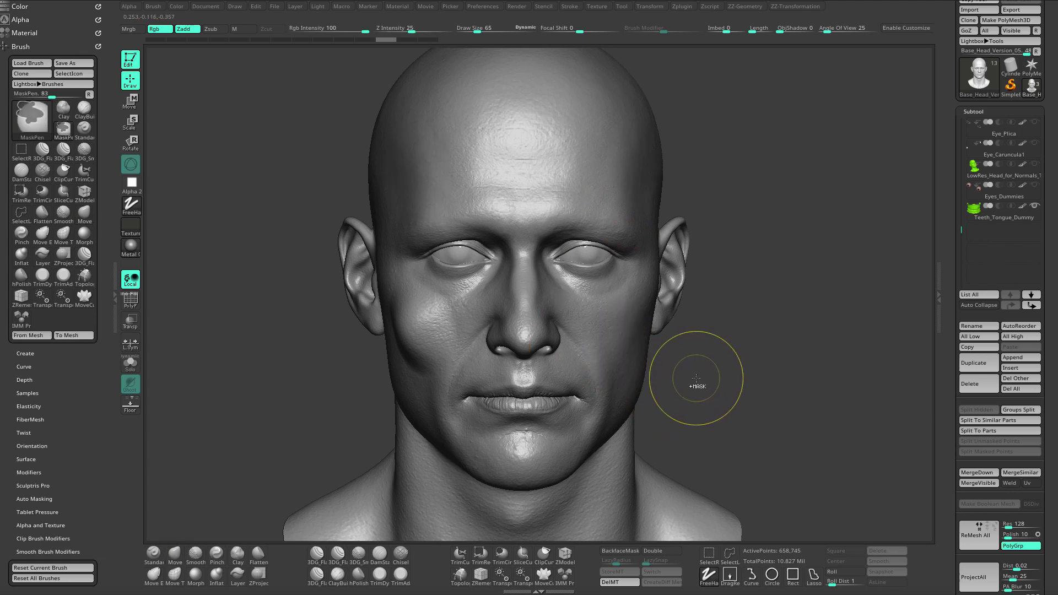
key("ctrl+z")
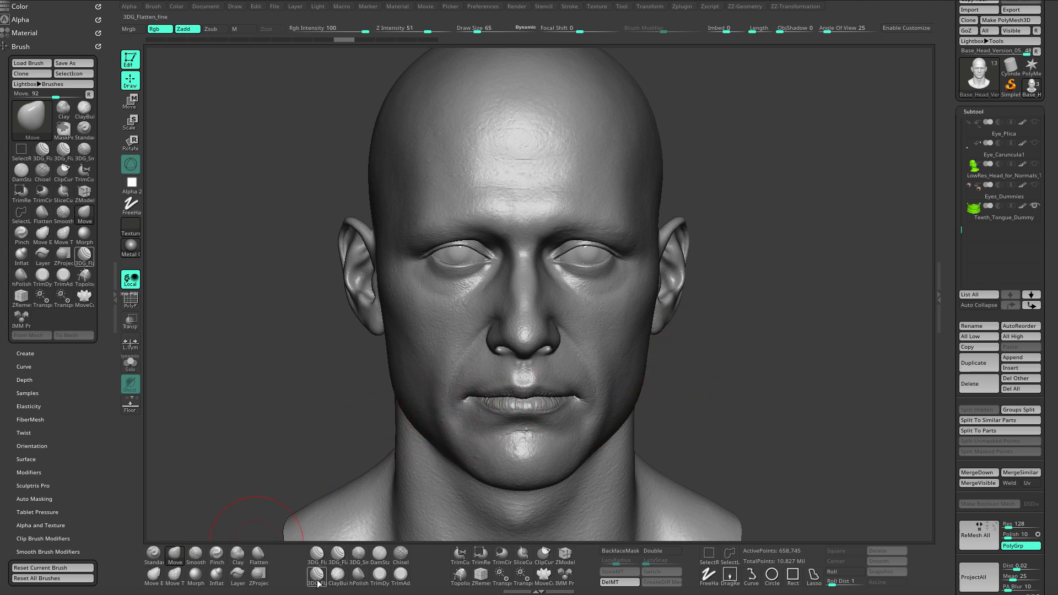
Step: Take the head out of Edit mode and clear it from the canvas
mouse_move(324, 558)
mouse_move(257, 553)
left_click_drag(296, 408, 302, 424)
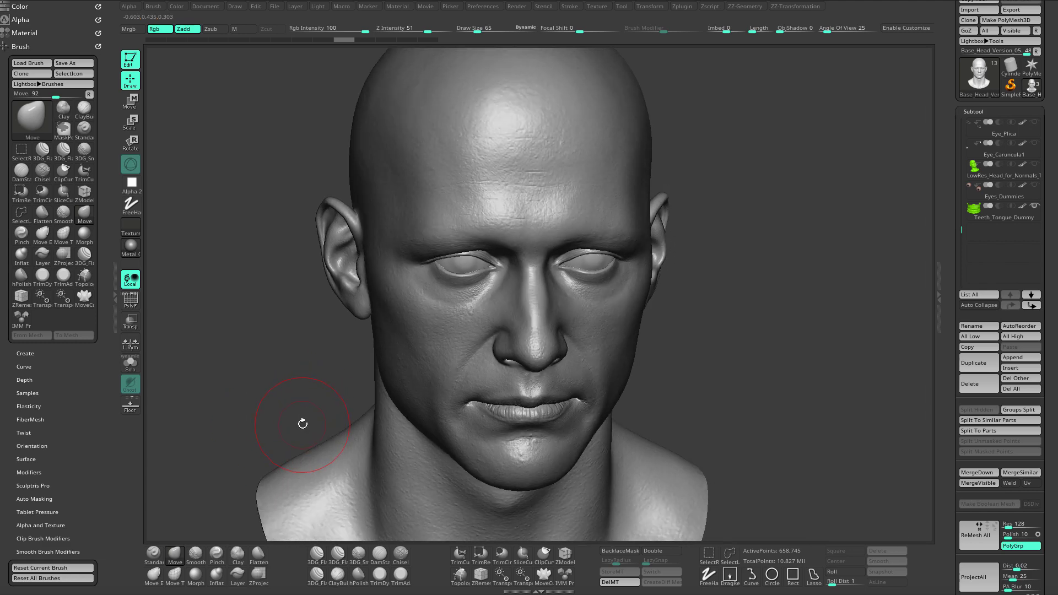
key("ctrl")
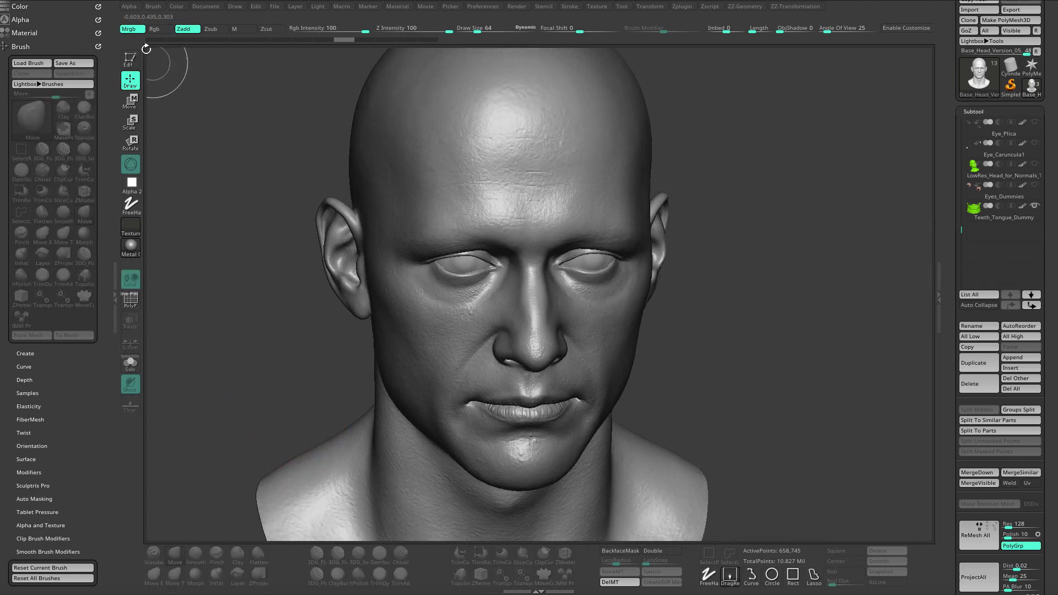
key("ctrl+n")
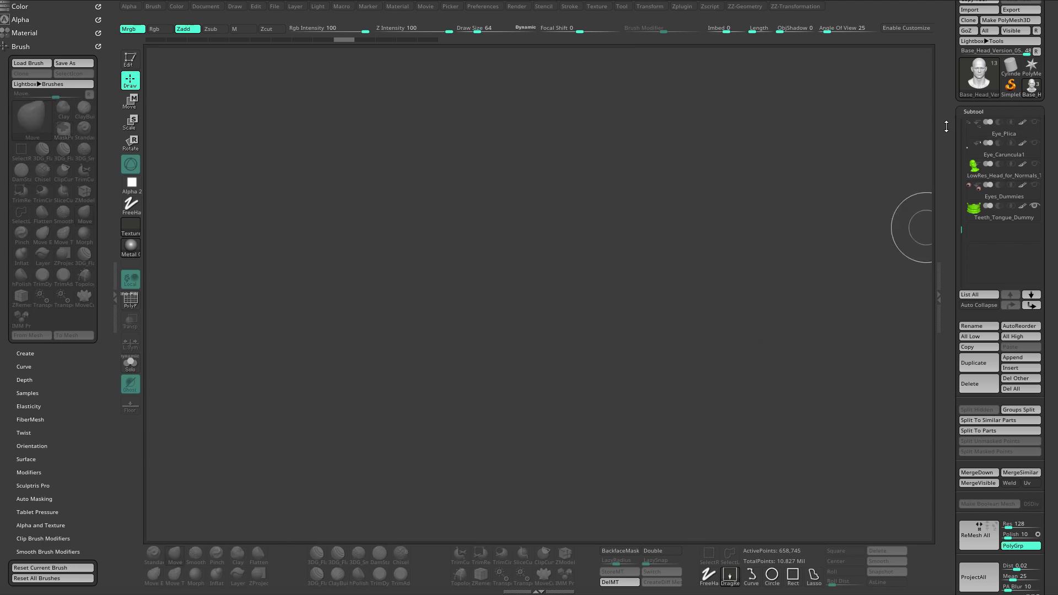
Step: Draw a Sphere3D on the canvas and enter Edit mode
scroll(946, 126, "up", 3)
left_click(973, 122)
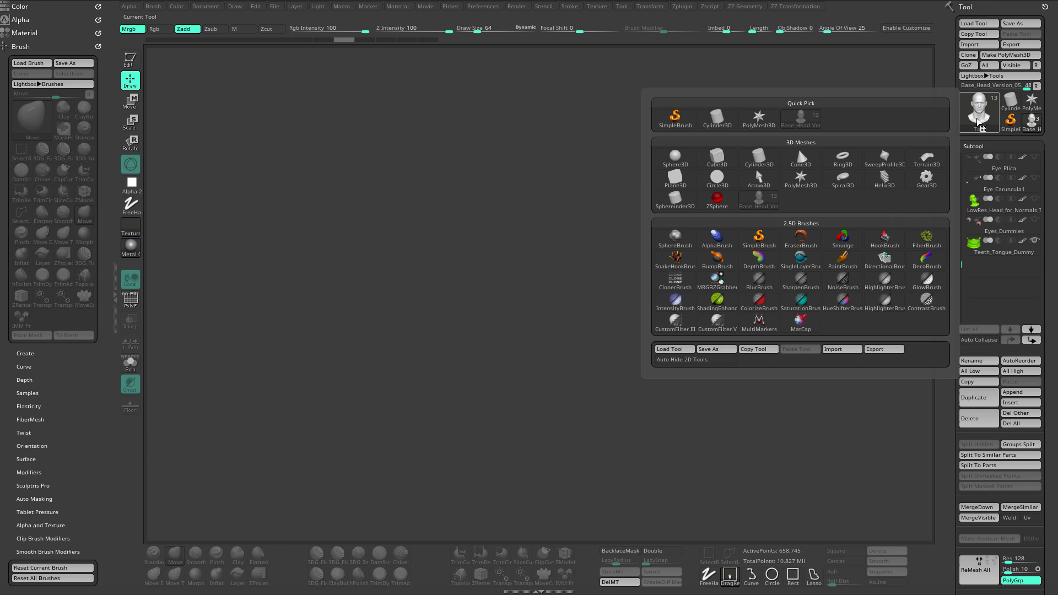
left_click(677, 161)
left_click_drag(540, 275, 663, 402)
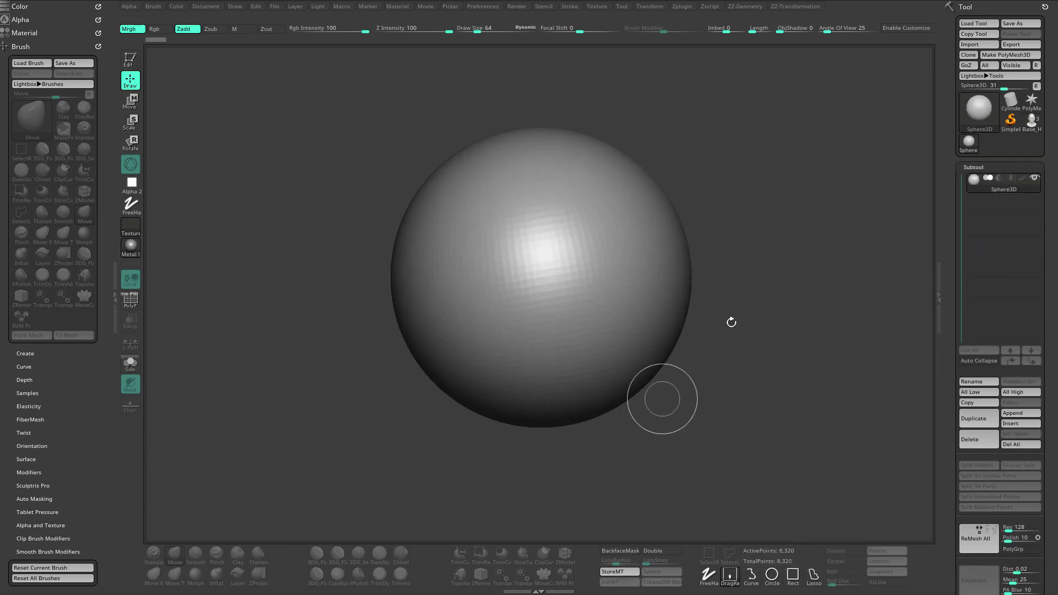
key("t")
left_click_drag(771, 279, 761, 311, "alt")
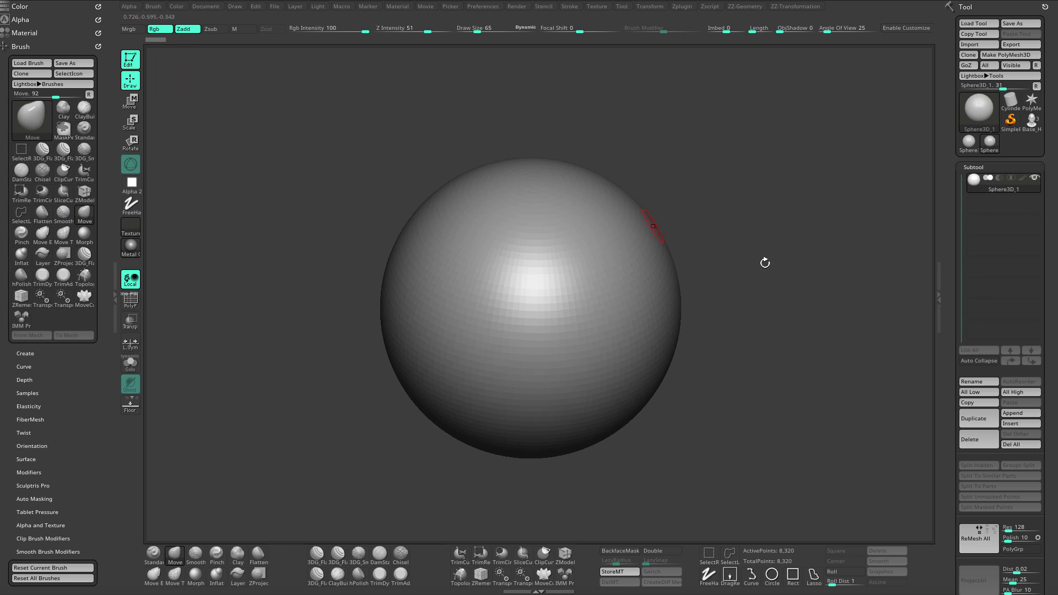
Step: Show the sphere's polyframe and convert it with Make PolyMesh3D
mouse_move(765, 263)
left_mouse_down()
mouse_move(794, 273)
mouse_move(793, 291)
left_mouse_up()
key("shift+f")
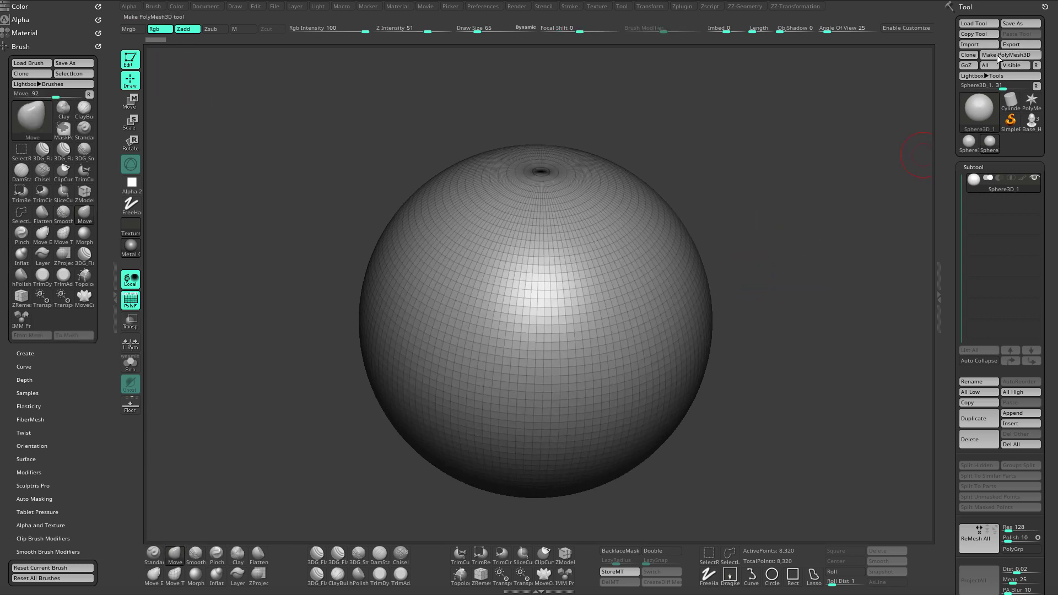
left_click(1013, 58)
left_click_drag(796, 304, 809, 291)
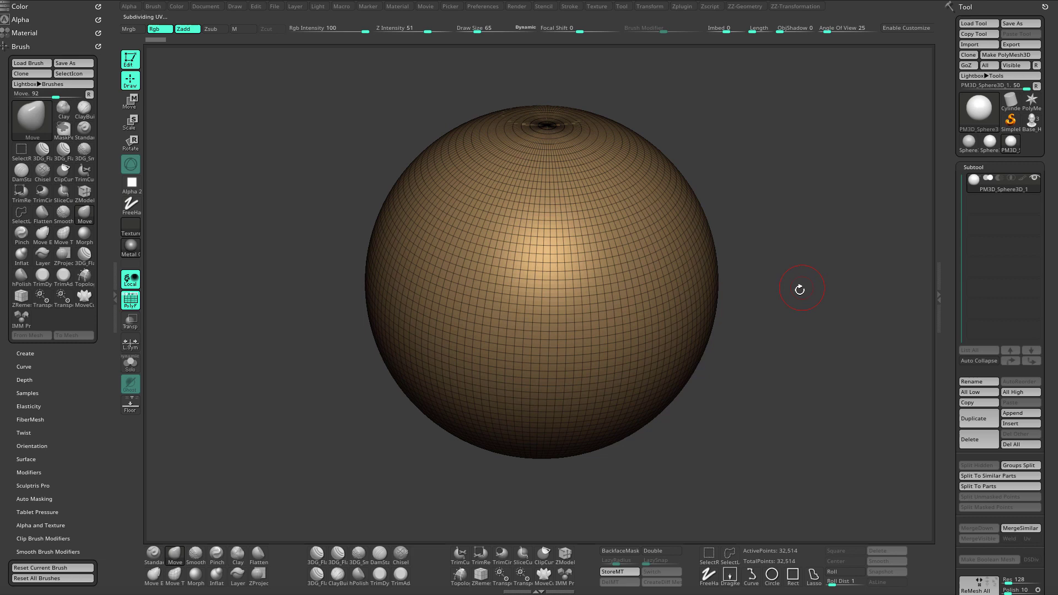
Step: Subdivide the sphere to about 2.08 million points and hide its polyframe
key("ctrl+d")
key("ctrl+d")
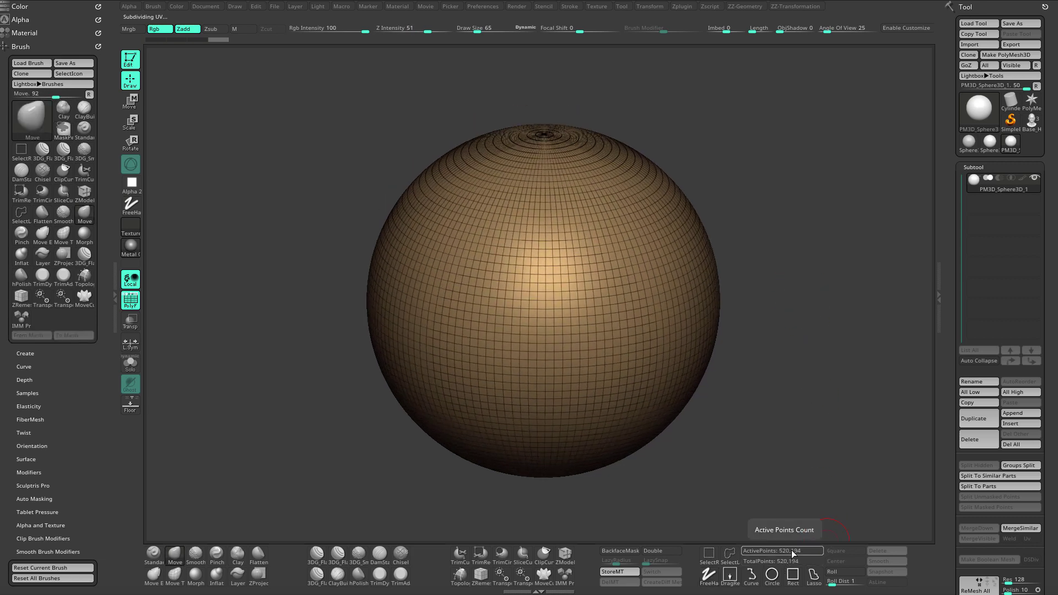
right_click_drag(794, 412, 824, 392, "ctrl")
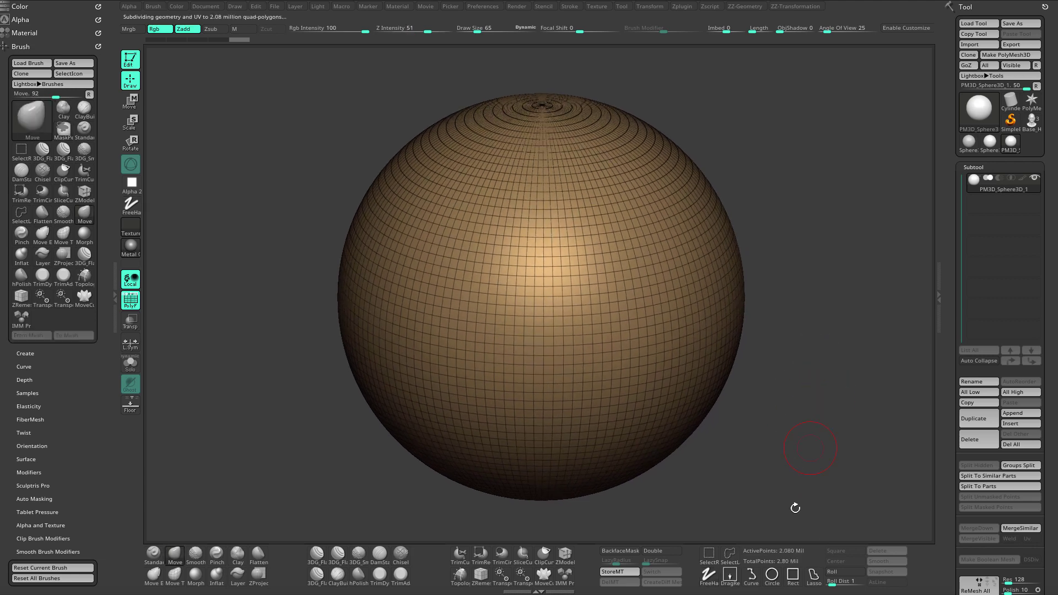
right_click_drag(821, 408, 814, 380, "ctrl")
key("shift+f")
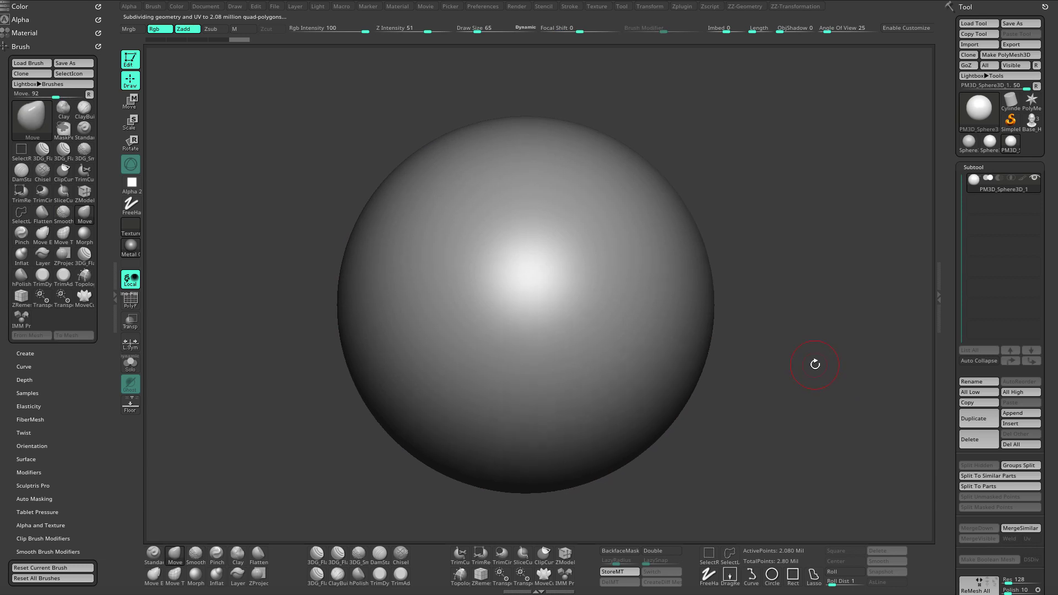
Step: Flatten a patch on the front of the sphere with the Flatten brush at a draw size of 135
left_click(257, 563)
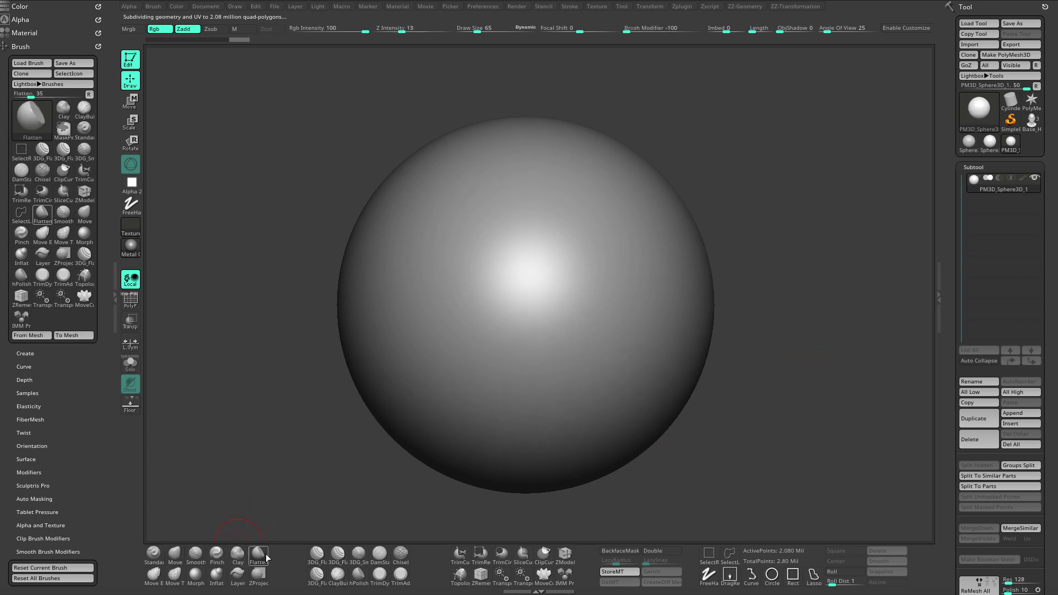
right_click_drag(716, 297, 779, 281, "ctrl")
mouse_move(546, 317)
left_mouse_down()
mouse_move(525, 338)
mouse_move(525, 324)
mouse_move(482, 297)
mouse_move(504, 290)
left_mouse_up()
mouse_move(554, 266)
left_mouse_down()
mouse_move(559, 314)
mouse_move(592, 325)
mouse_move(606, 236)
mouse_move(510, 229)
mouse_move(551, 265)
left_mouse_up()
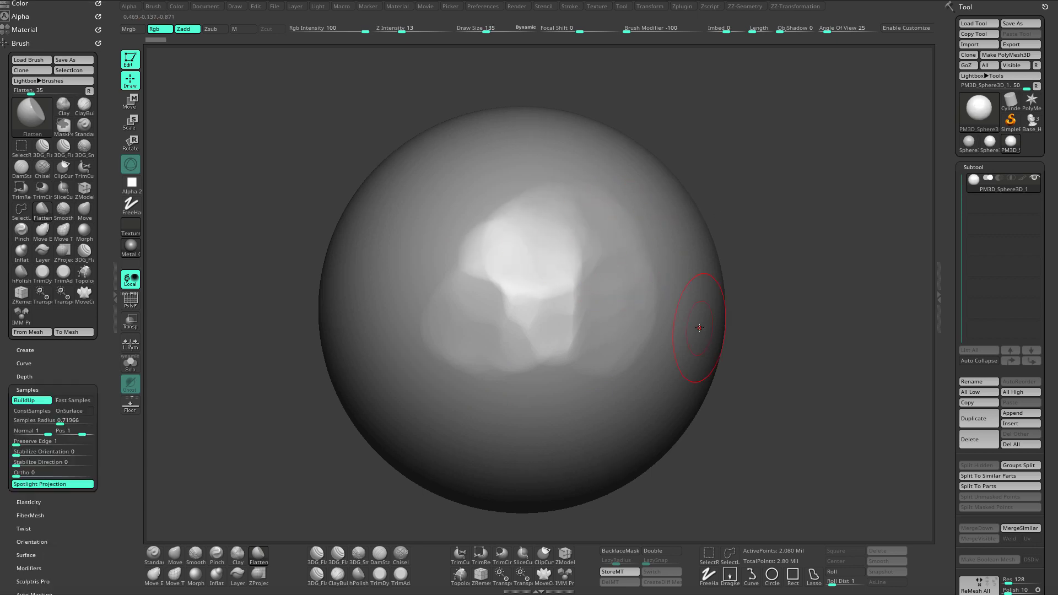
left_click_drag(700, 328, 589, 342)
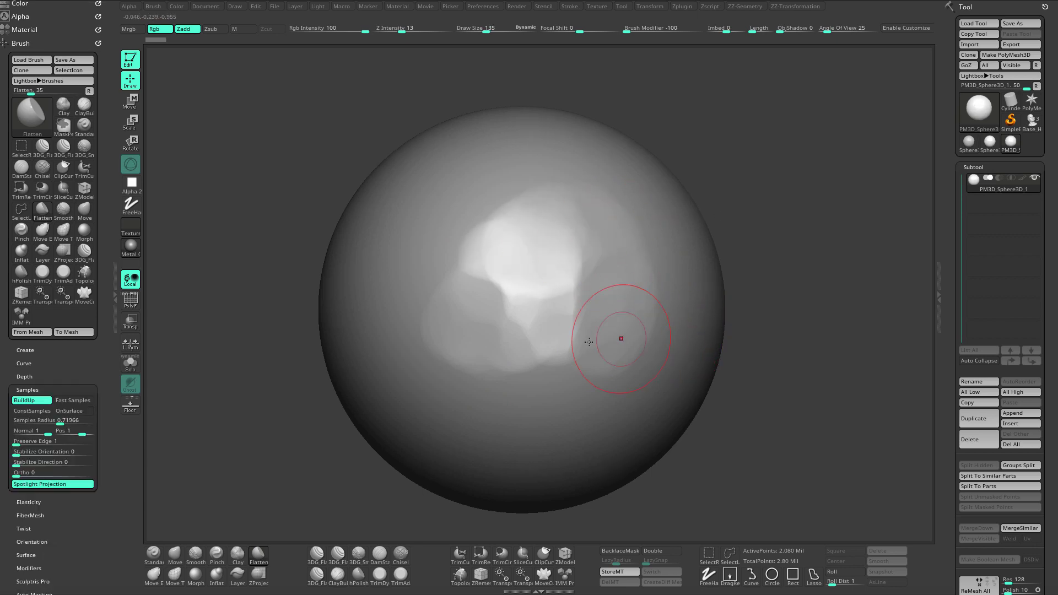
Step: Carve diagonal flattened strokes beside the first patch with the 3DG_Flatten brush at Z Intensity 25
left_click(317, 563)
mouse_move(819, 266)
left_mouse_down()
mouse_move(809, 255)
mouse_move(829, 233)
mouse_move(826, 248)
left_mouse_up()
left_click_drag(302, 431, 334, 402)
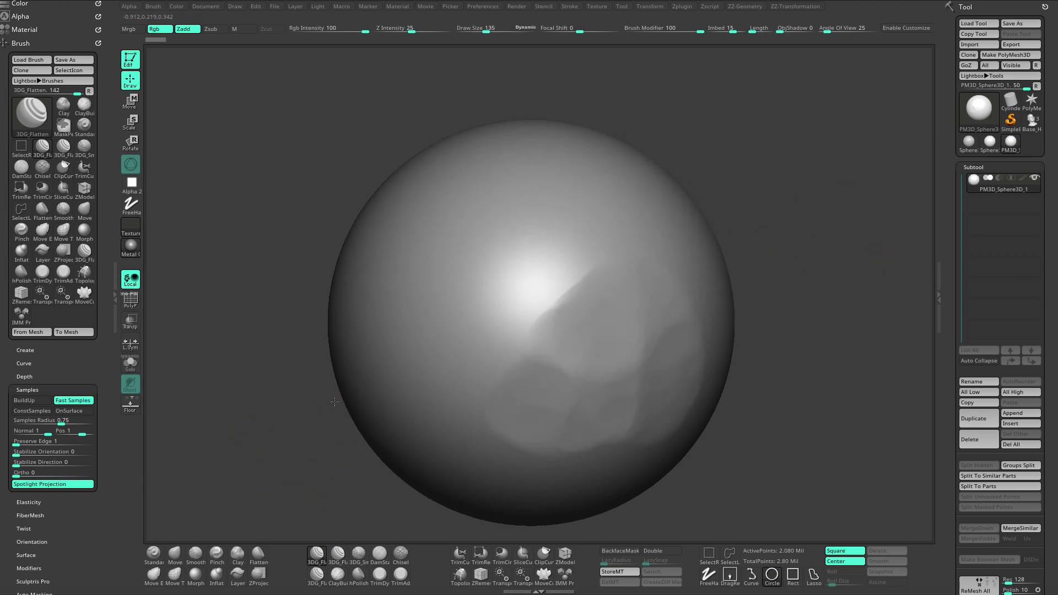
mouse_move(538, 281)
left_mouse_down()
mouse_move(524, 281)
mouse_move(564, 268)
left_mouse_up()
left_click_drag(749, 174, 793, 190)
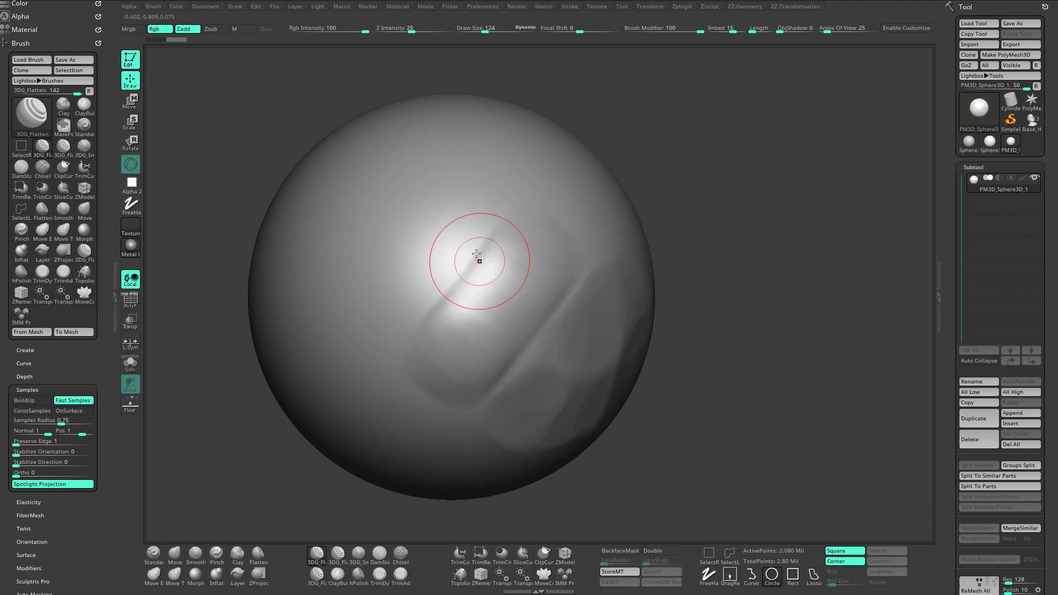
left_click_drag(504, 212, 416, 314)
mouse_move(458, 212)
left_mouse_down()
mouse_move(416, 243)
mouse_move(392, 282)
left_mouse_up()
left_click_drag(446, 188, 376, 257)
mouse_move(767, 146)
left_mouse_down("alt")
mouse_move(767, 172)
mouse_move(831, 172)
mouse_move(579, 238)
left_mouse_up("alt")
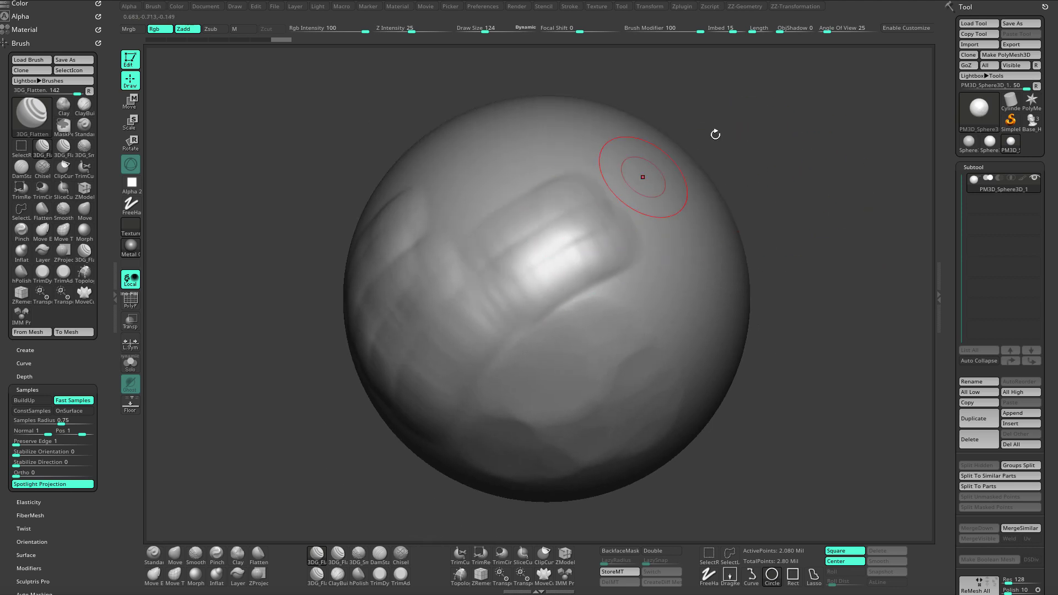
Step: Soften and flatten the area around the diagonal strokes with the 3DG_Flatten_fine brush at Z Intensity 5
mouse_move(715, 134)
left_mouse_down()
mouse_move(772, 149)
mouse_move(788, 210)
mouse_move(818, 194)
left_mouse_up()
left_click(338, 555)
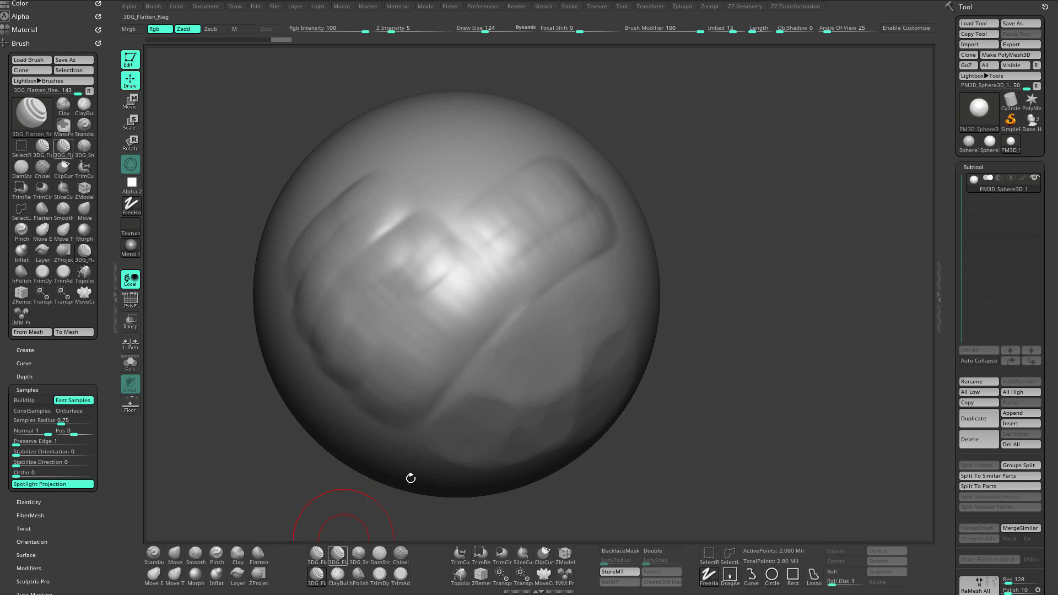
left_click_drag(411, 478, 520, 142)
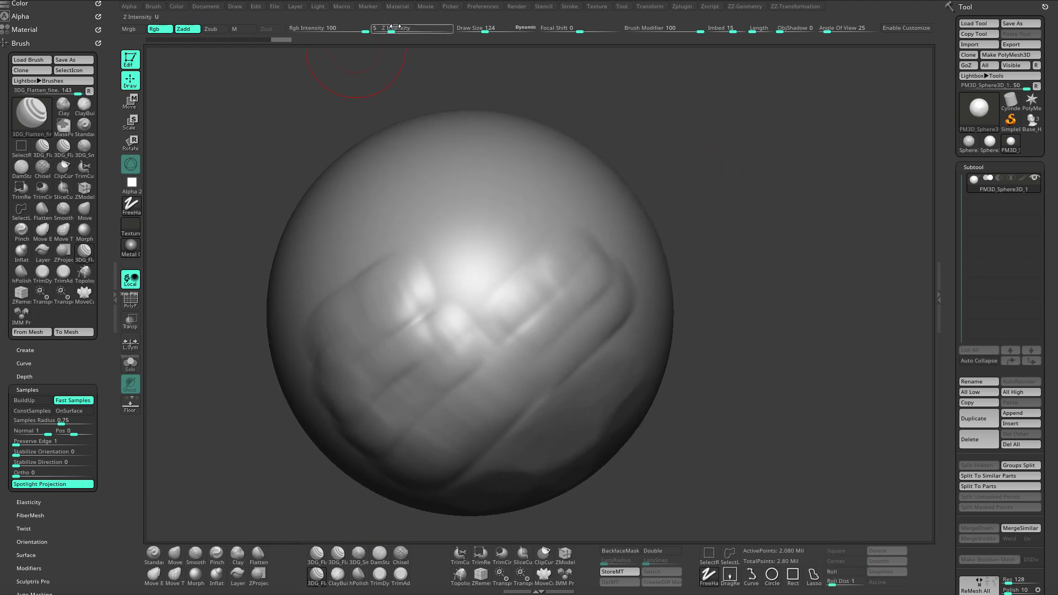
left_click_drag(691, 178, 675, 191)
mouse_move(517, 248)
left_mouse_down()
mouse_move(469, 259)
mouse_move(480, 217)
left_mouse_up()
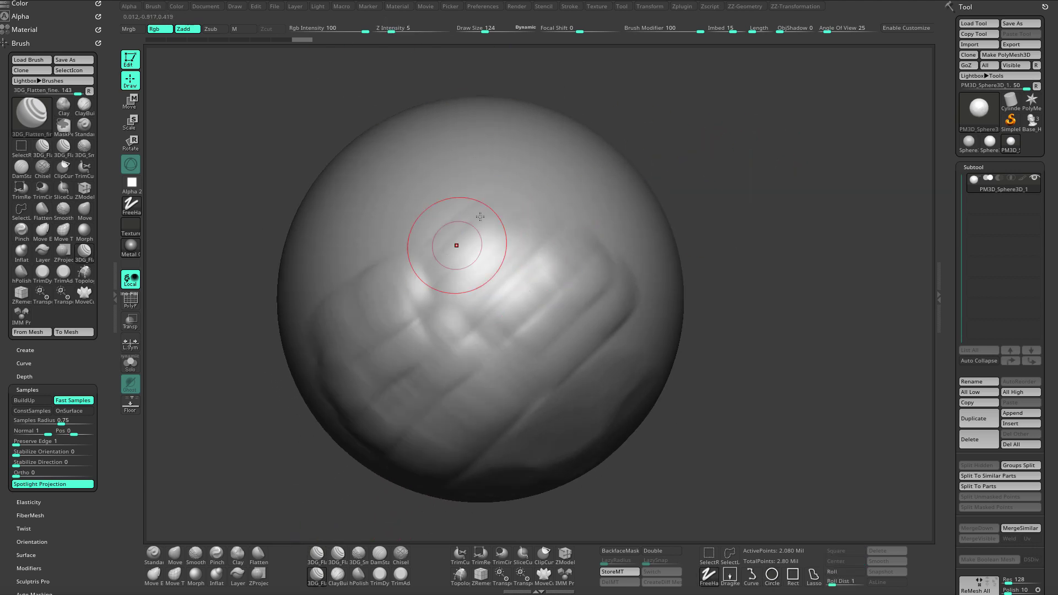
left_click_drag(422, 249, 447, 238)
mouse_move(741, 146)
left_mouse_down()
mouse_move(605, 208)
mouse_move(572, 170)
left_mouse_up()
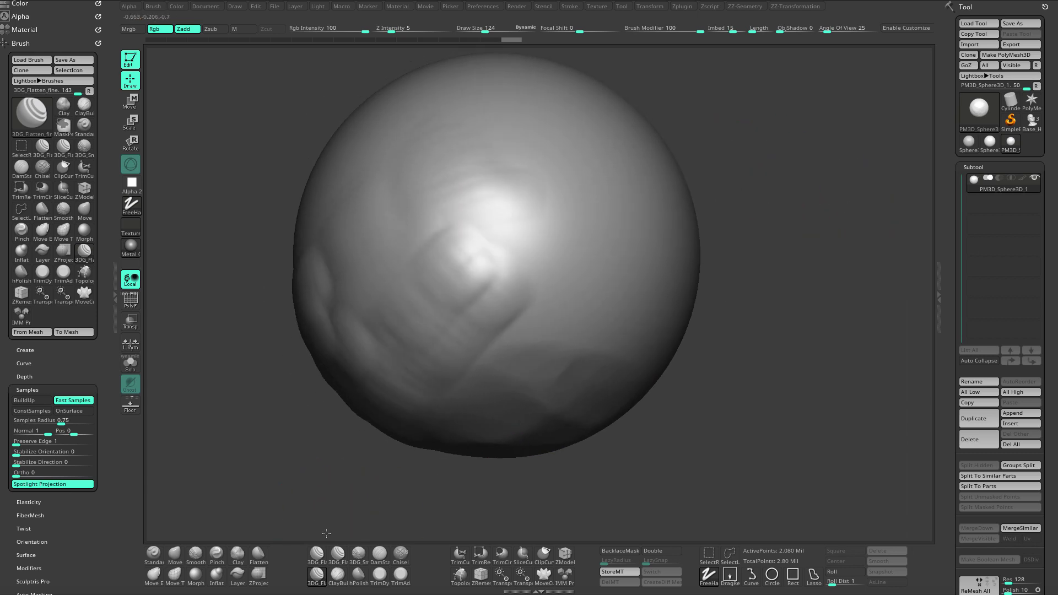
Step: Build up raised flat strokes on a smooth part of the sphere with the 3DG_Flatten_Neg brush
left_click(338, 558)
mouse_move(803, 238)
left_mouse_down()
mouse_move(831, 280)
mouse_move(804, 262)
left_mouse_up()
left_click_drag(622, 253, 545, 303)
left_click_drag(596, 240, 539, 291)
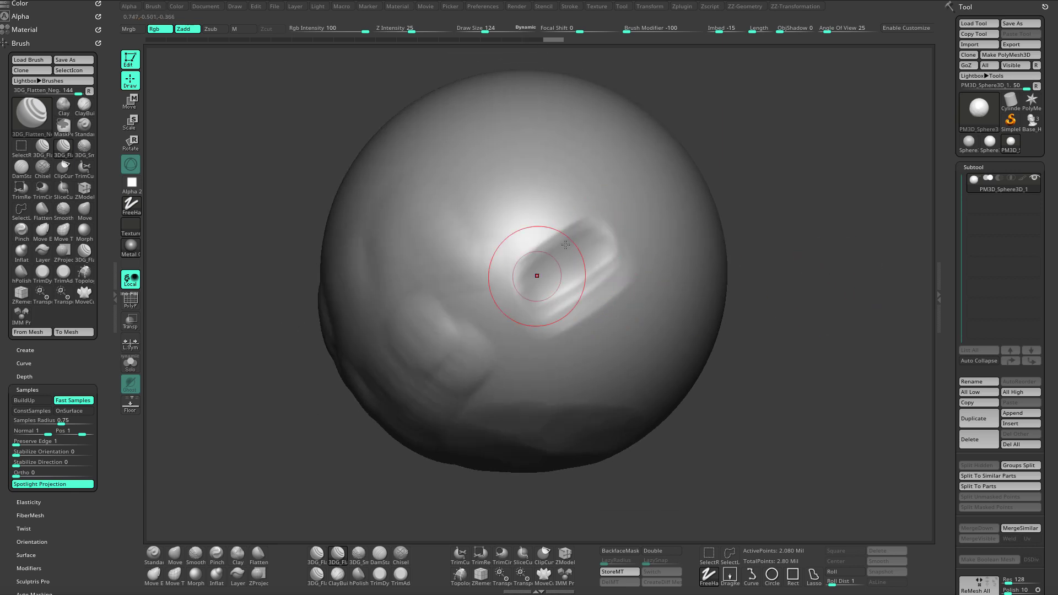
left_click_drag(822, 190, 495, 299)
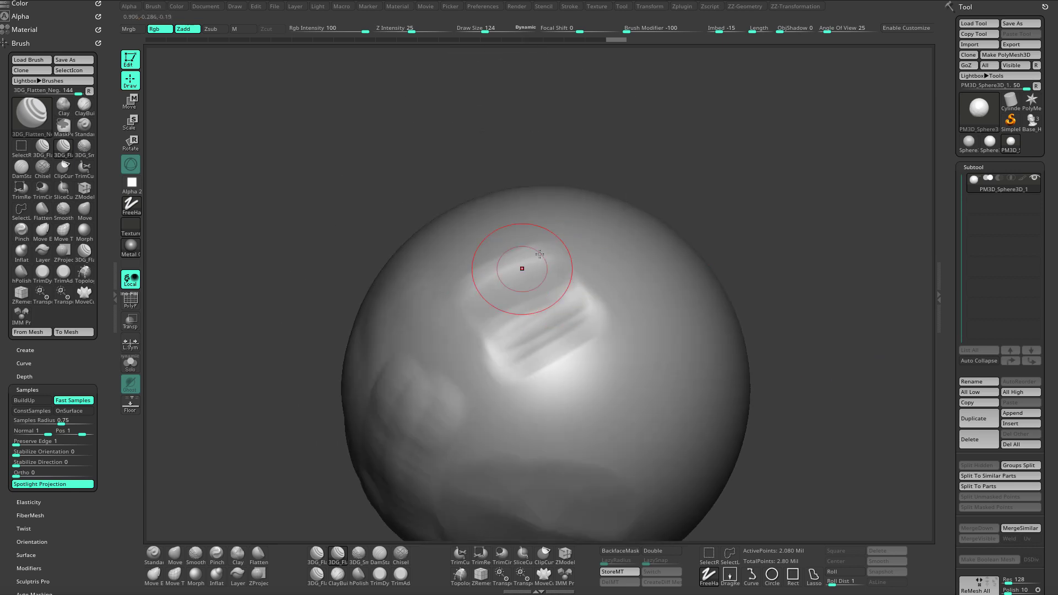
Step: Carve soft flattened strokes across the smooth front of the sphere with the 3DG_Flatten_fine brush at Z Intensity 5
right_click_drag(655, 264, 685, 248, "ctrl")
left_click(317, 575)
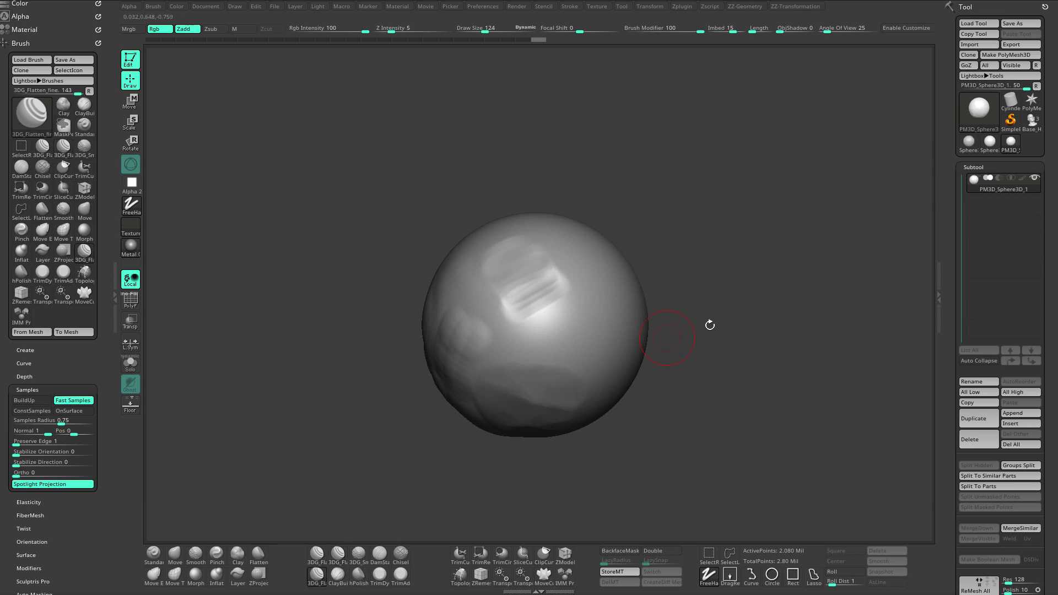
mouse_move(708, 326)
left_mouse_down()
mouse_move(791, 329)
mouse_move(819, 231)
mouse_move(805, 213)
left_mouse_up()
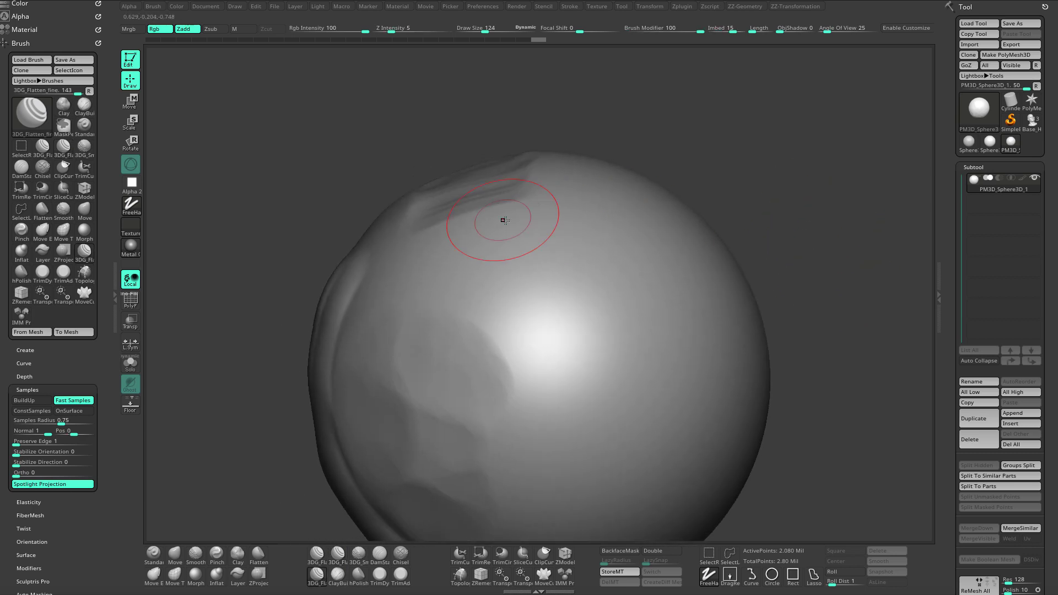
mouse_move(501, 239)
left_mouse_down()
mouse_move(540, 246)
mouse_move(544, 279)
mouse_move(569, 292)
mouse_move(578, 331)
left_mouse_up()
mouse_move(793, 215)
left_mouse_down()
mouse_move(829, 236)
mouse_move(827, 222)
left_mouse_up()
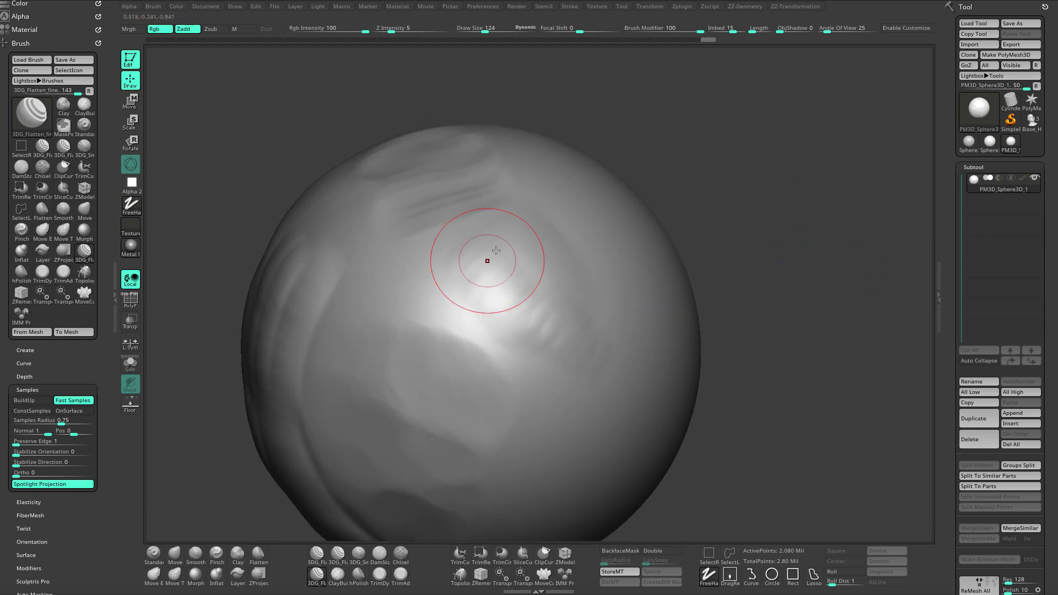
mouse_move(487, 259)
left_mouse_down()
mouse_move(534, 272)
mouse_move(574, 343)
left_mouse_up()
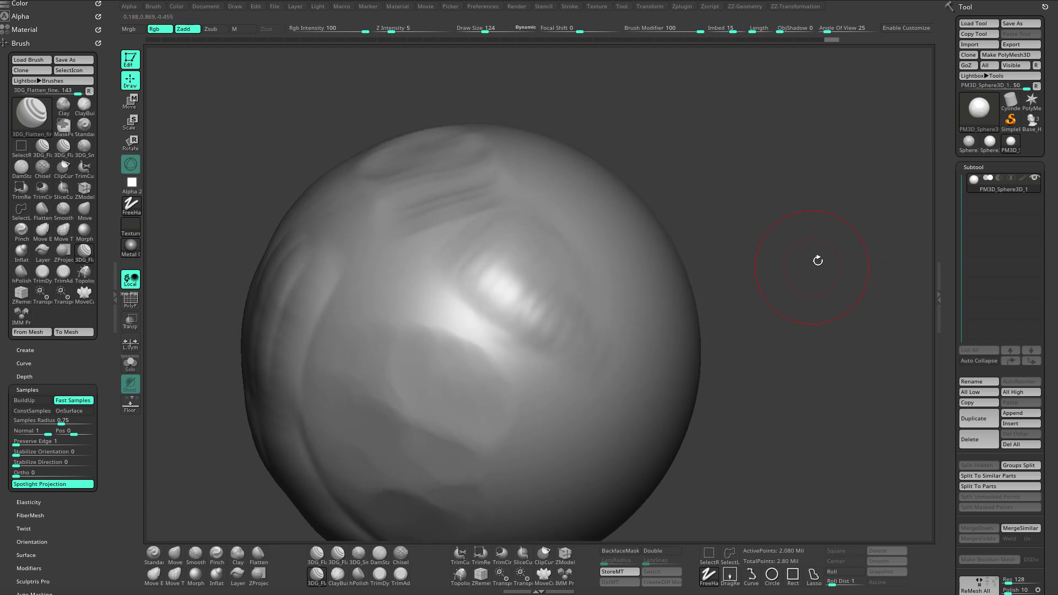
left_click_drag(817, 260, 749, 256)
mouse_move(642, 202)
left_mouse_down()
mouse_move(619, 236)
mouse_move(678, 237)
mouse_move(656, 272)
mouse_move(682, 311)
left_mouse_up()
mouse_move(274, 466)
left_mouse_down("alt")
mouse_move(293, 432)
mouse_move(255, 427)
mouse_move(360, 319)
left_mouse_up("alt")
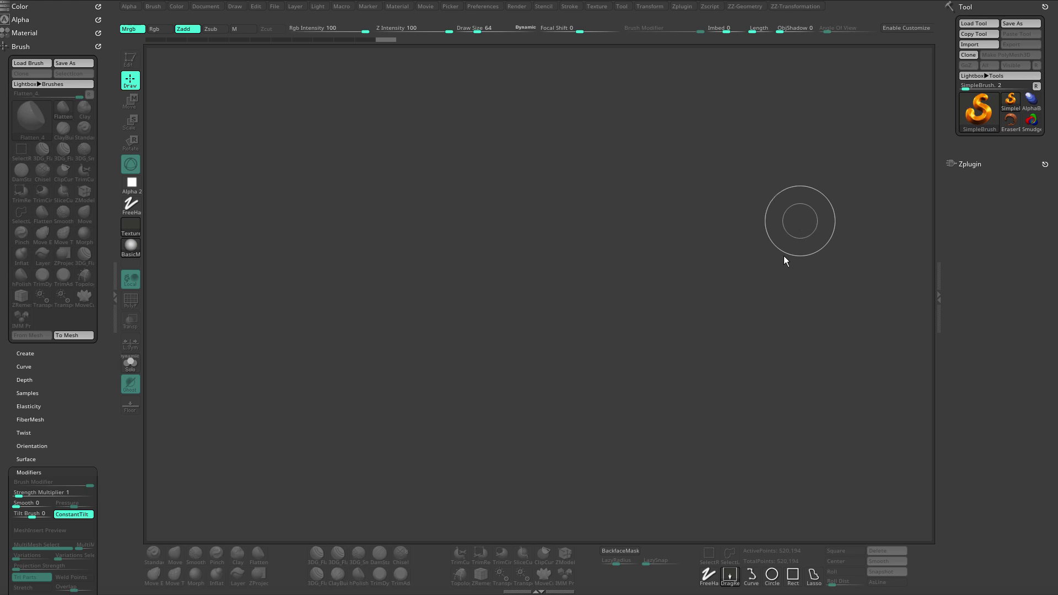
Step: Create a new editable Sphere3D on the empty canvas and convert it to a PolyMesh3D subdivided to about 520,000 points
left_click(973, 117)
left_click(554, 166)
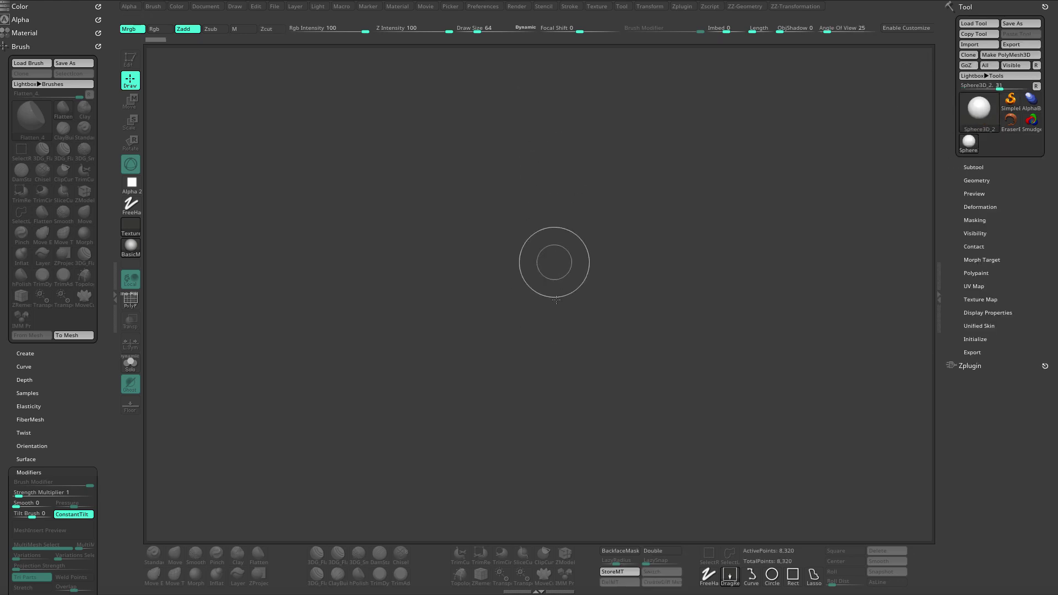
left_click_drag(554, 263, 581, 458)
key("t")
key("f")
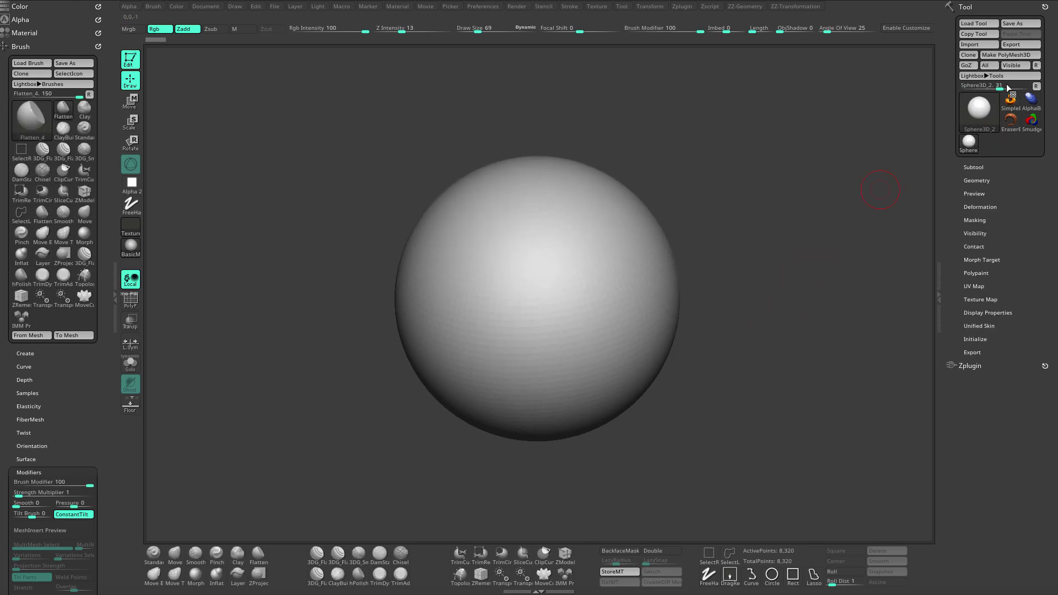
left_click(1006, 55)
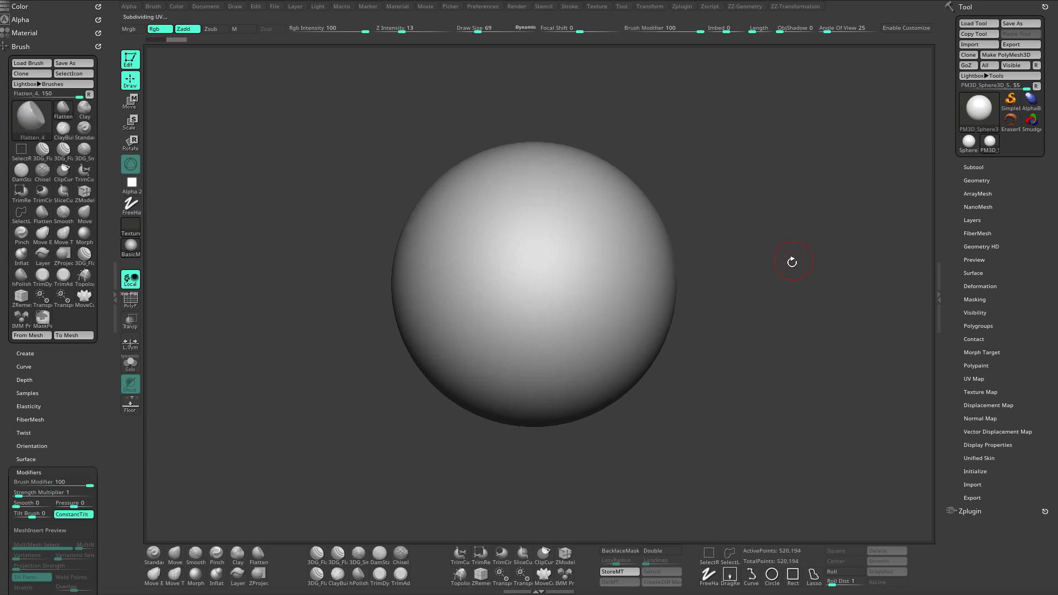
left_click_drag(793, 274, 794, 300, "alt")
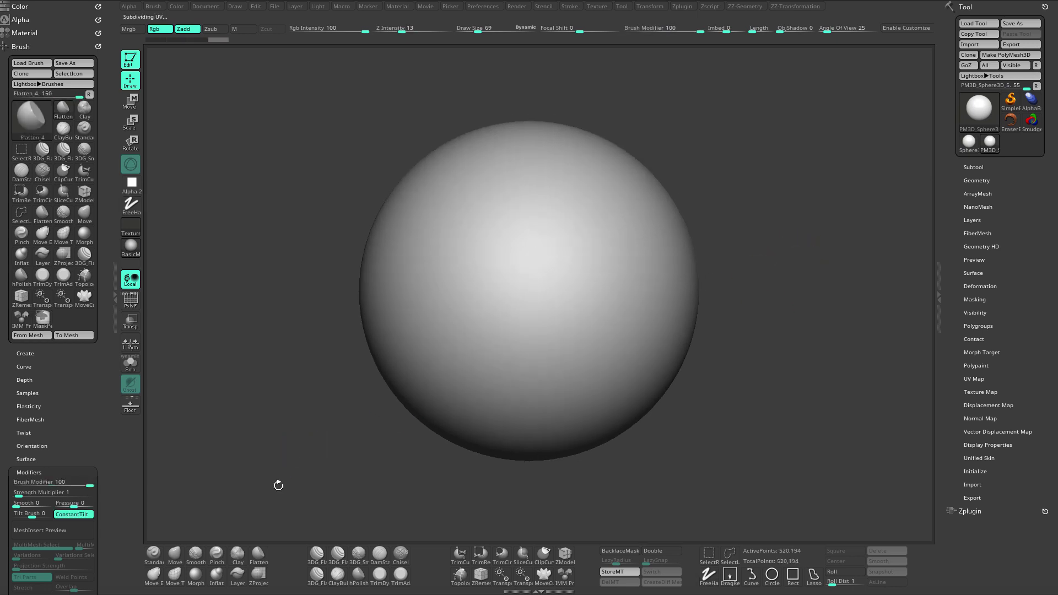
Step: Flatten several overlapping patches on the lower front of the sphere with the Flatten brush at a draw size of 146
left_click(259, 556)
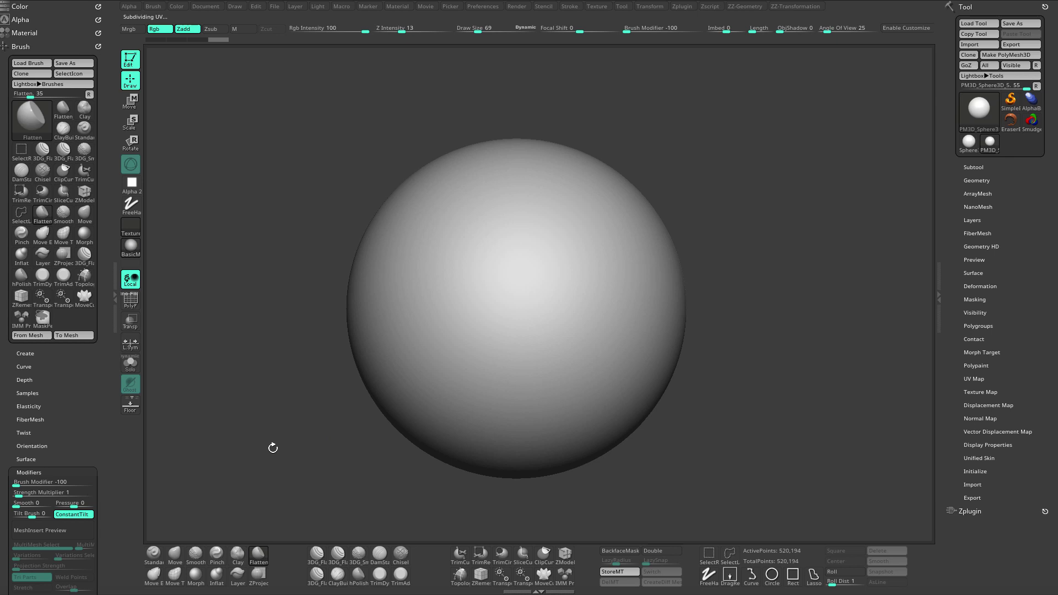
left_click_drag(776, 284, 769, 280, "alt")
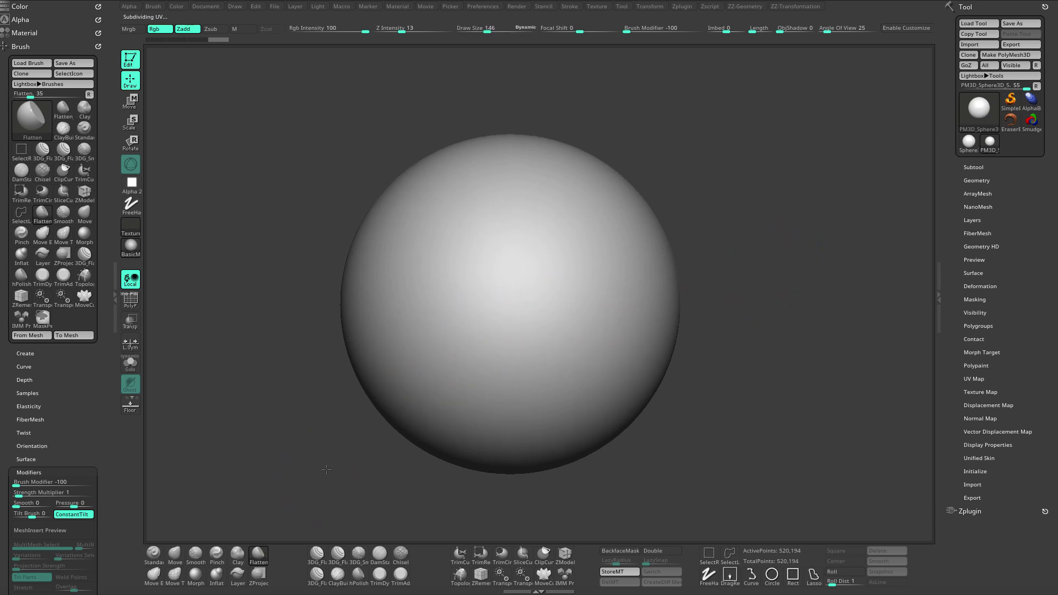
left_click_drag(324, 468, 324, 478, "alt")
mouse_move(770, 235)
left_mouse_down()
mouse_move(489, 333)
mouse_move(486, 325)
left_mouse_up()
left_click_drag(722, 223, 719, 259)
mouse_move(531, 325)
left_mouse_down()
mouse_move(477, 289)
mouse_move(408, 314)
mouse_move(388, 337)
left_mouse_up()
left_click_drag(333, 484, 363, 455)
mouse_move(419, 347)
left_mouse_down()
mouse_move(416, 378)
mouse_move(449, 397)
left_mouse_up()
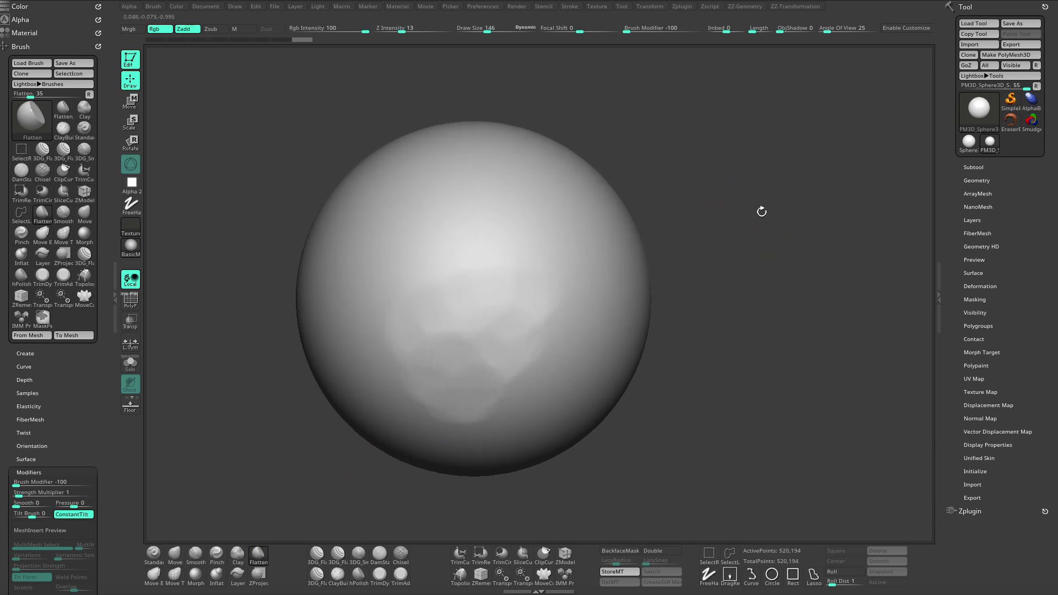
Step: Clone the Flatten brush, select the copy and set the draw size to 119
key("s")
left_click(752, 223)
left_click_drag(753, 225, 760, 214, "alt")
scroll(17, 220, "down", 1)
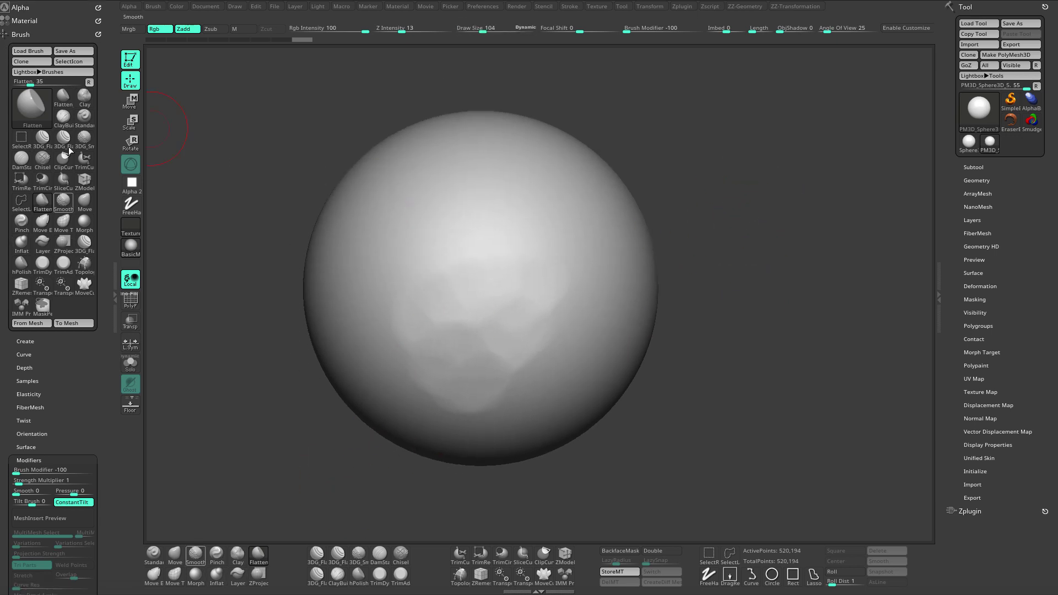
left_click(43, 202)
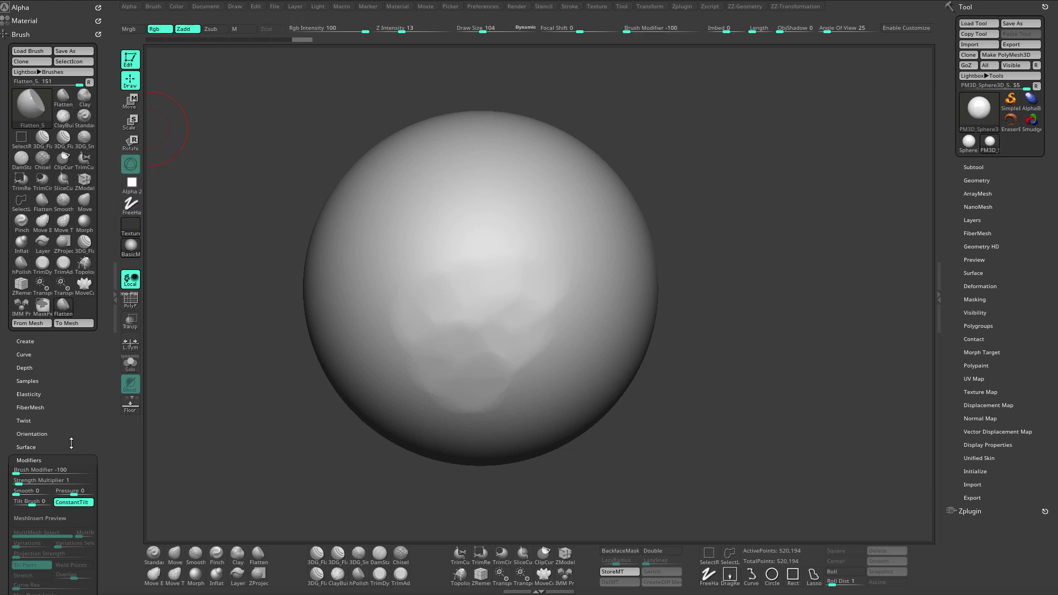
left_click(64, 308)
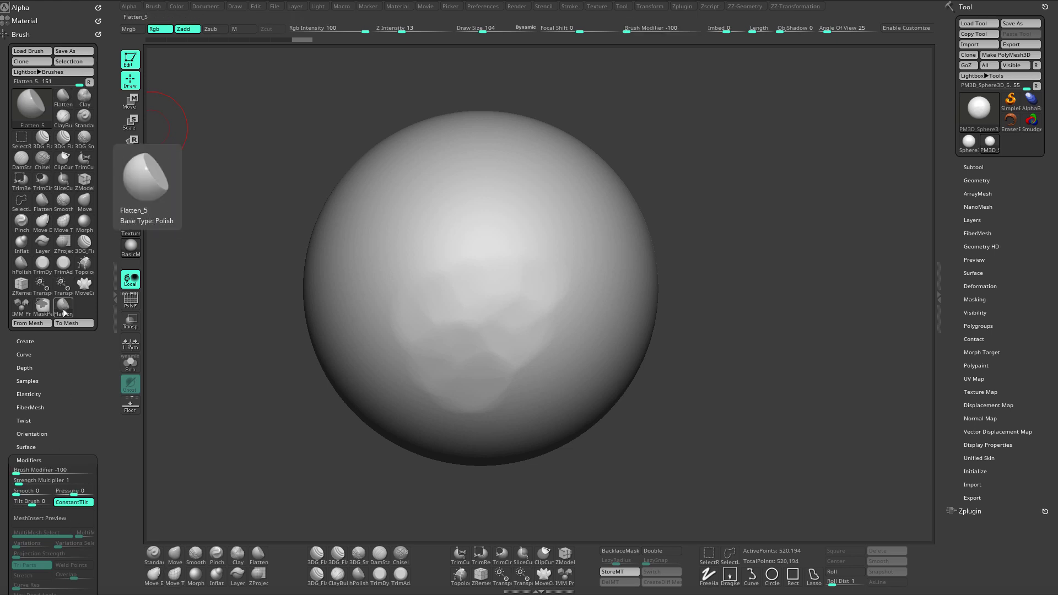
left_click_drag(229, 430, 243, 442)
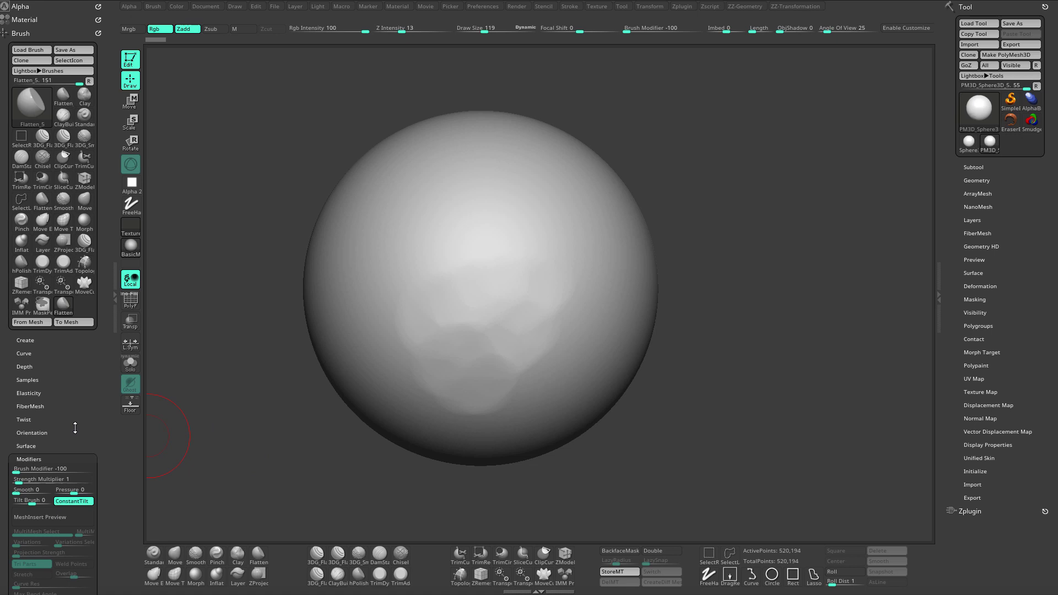
scroll(75, 428, "down", 1)
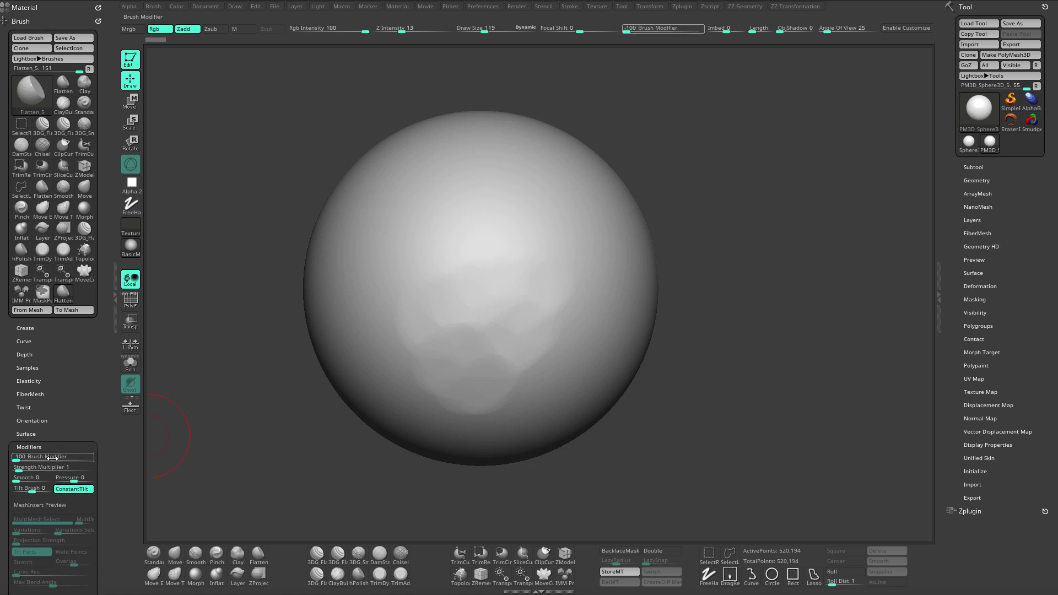
Step: Sculpt a thick V-shaped raised stroke on the sphere using the Standard brush with Brush Modifier -100 and draw size 95
left_click(154, 553)
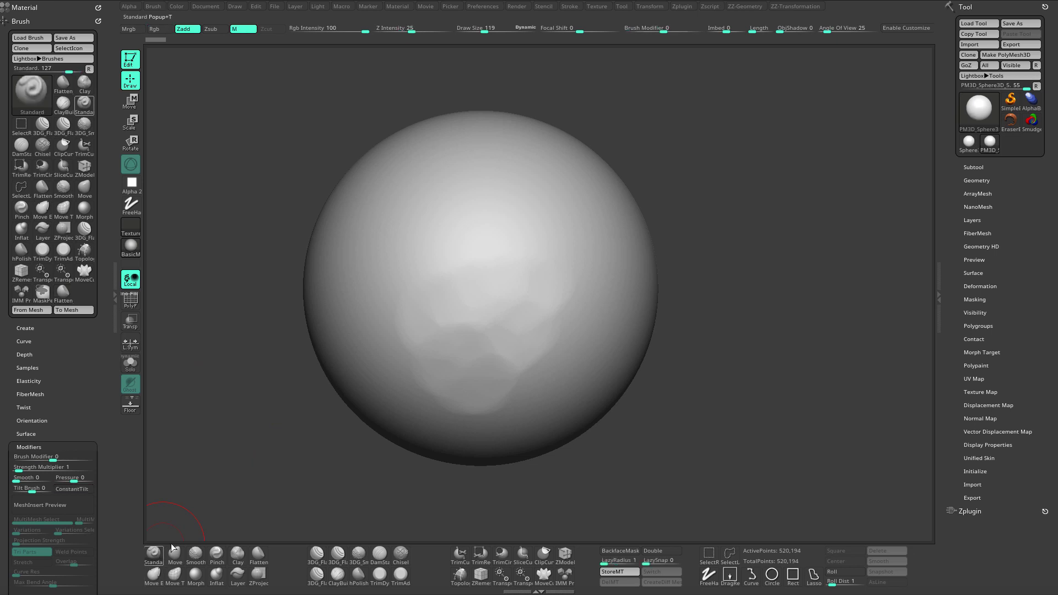
key("bracketleft")
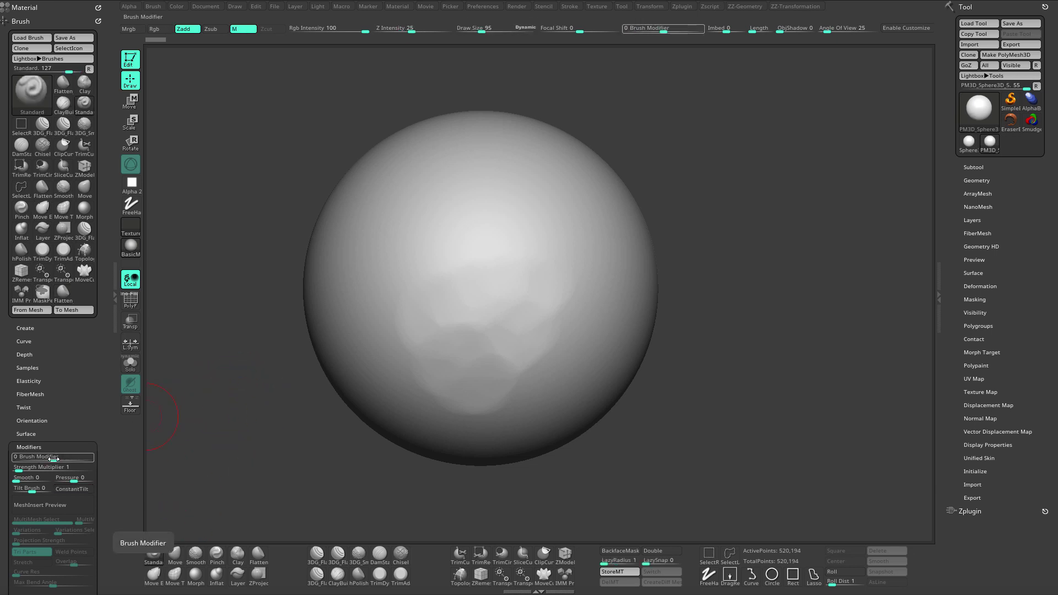
left_click_drag(51, 459, 9, 460)
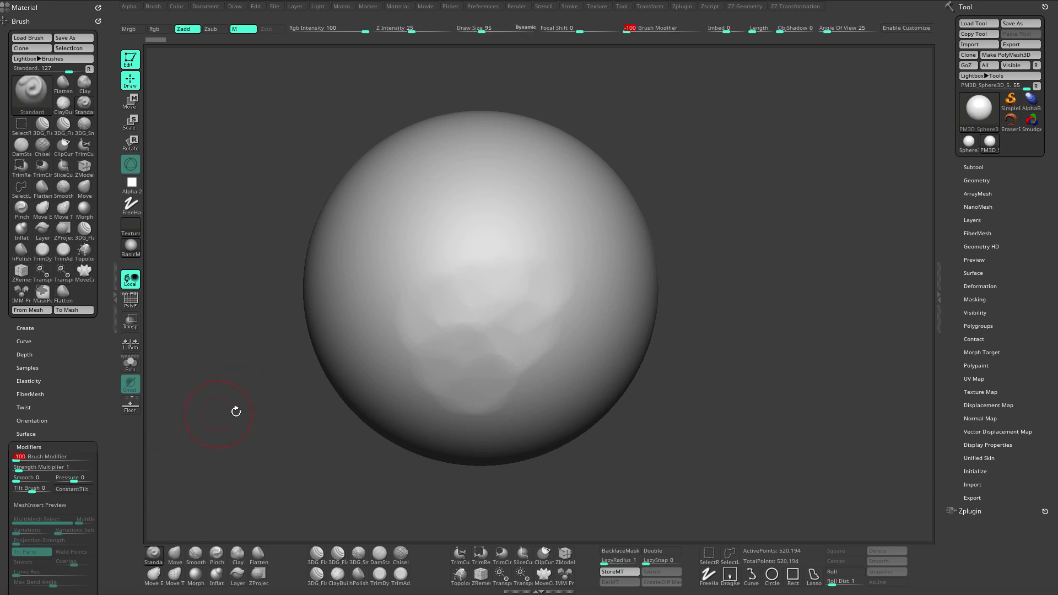
mouse_move(221, 417)
left_mouse_down()
mouse_move(257, 375)
mouse_move(449, 247)
left_mouse_up()
mouse_move(484, 213)
left_mouse_down()
mouse_move(412, 330)
mouse_move(427, 386)
mouse_move(522, 266)
mouse_move(595, 218)
mouse_move(587, 206)
left_mouse_up()
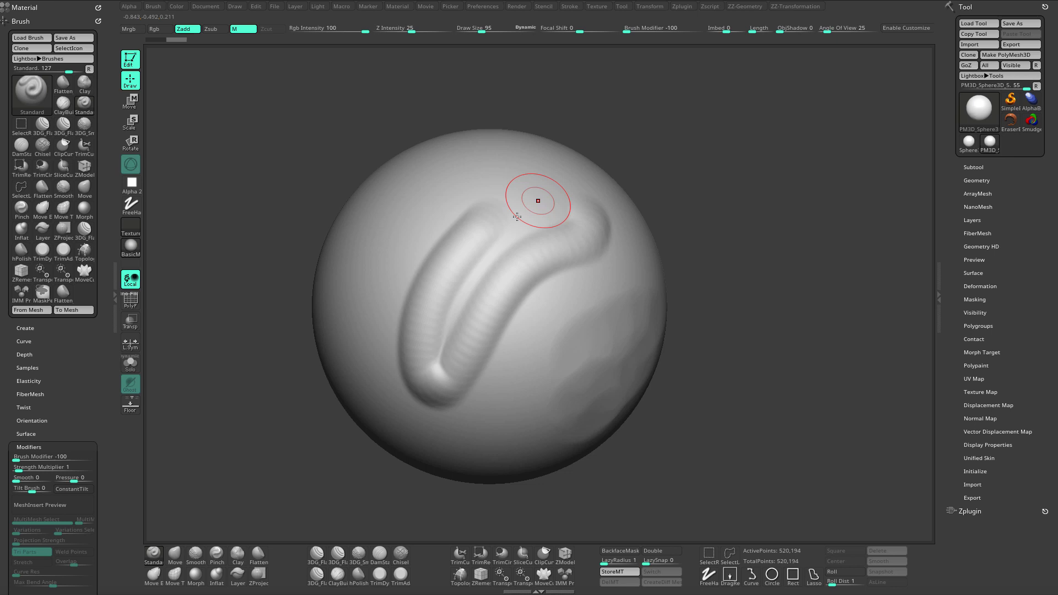
left_click_drag(296, 460, 347, 427)
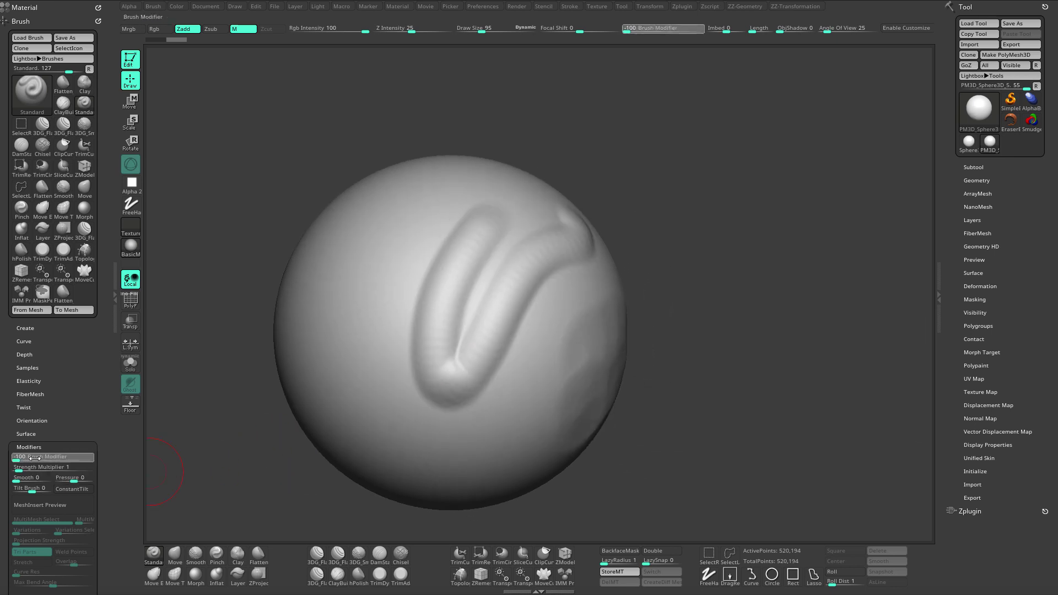
Step: Set the Standard brush's Brush Modifier to 0 and sculpt two parallel vertical strokes beside the V-shaped one
left_click_drag(55, 459, 54, 459)
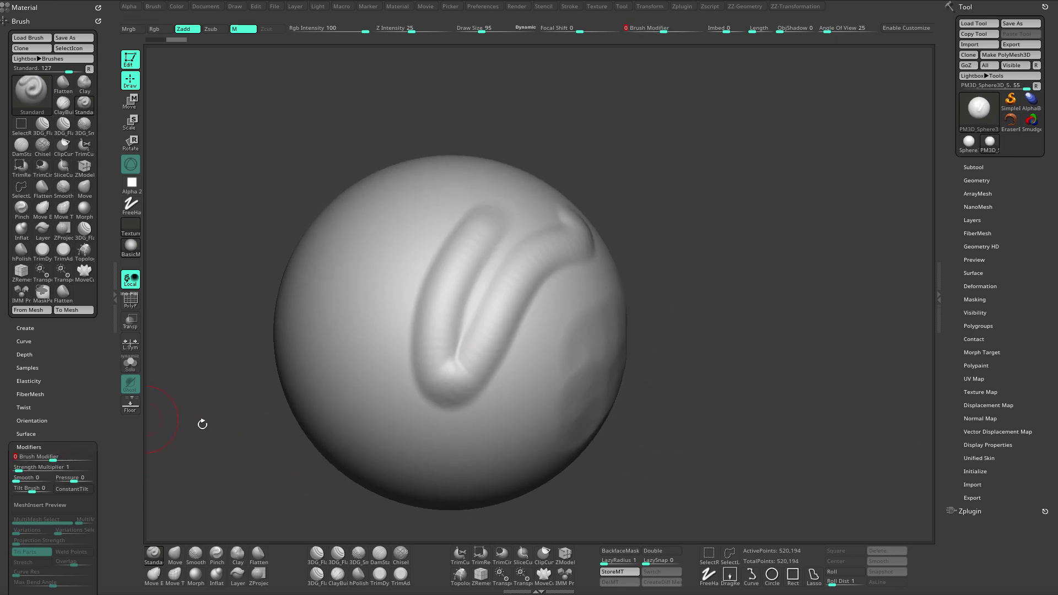
left_click_drag(203, 424, 248, 422)
left_click_drag(416, 203, 389, 373)
left_click_drag(368, 221, 353, 380)
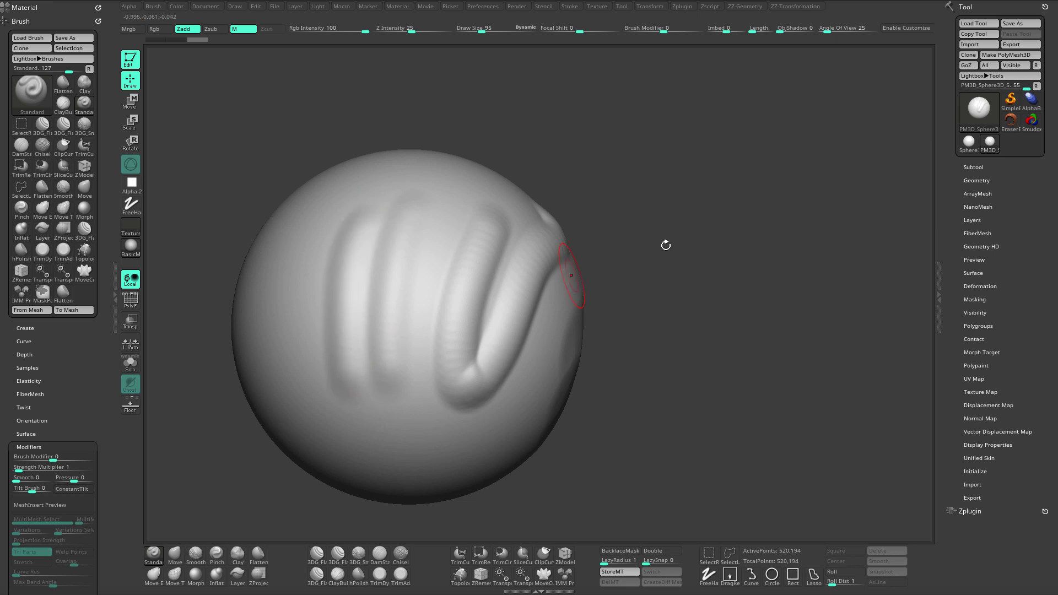
left_click_drag(665, 245, 733, 250)
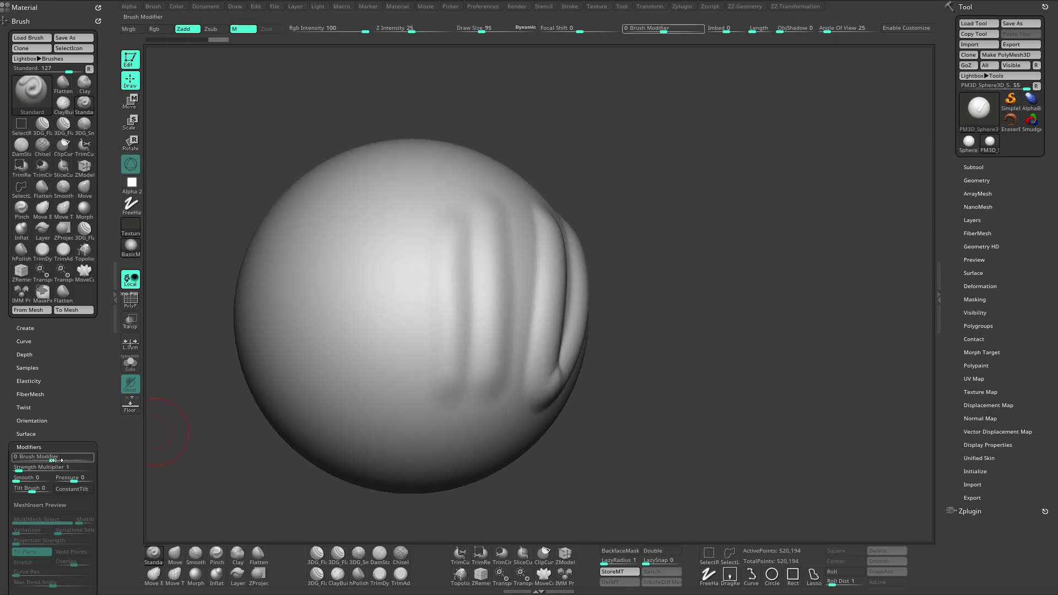
Step: Set the Standard brush's Brush Modifier to 100 and sculpt more vertical strokes on the smooth side of the sphere
left_click_drag(58, 460, 110, 461)
left_click_drag(212, 451, 210, 448)
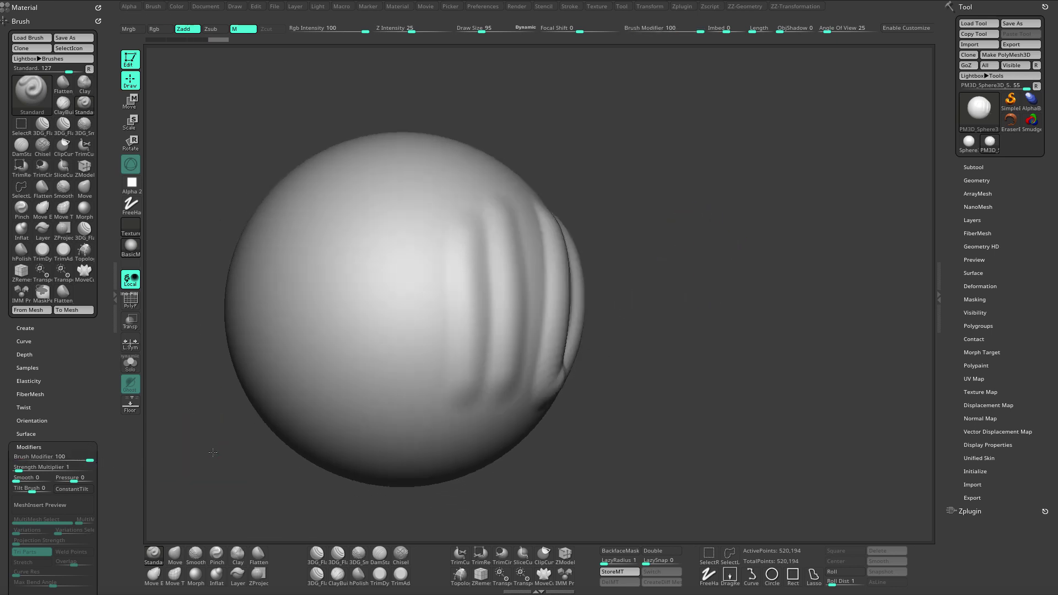
left_click_drag(404, 204, 384, 375)
left_click_drag(606, 179, 661, 171)
mouse_move(348, 215)
left_mouse_down()
mouse_move(347, 386)
mouse_move(313, 366)
left_mouse_up()
mouse_move(356, 354)
right_mouse_down()
mouse_move(708, 237)
mouse_move(696, 242)
mouse_move(704, 208)
mouse_move(709, 252)
mouse_move(727, 250)
right_mouse_up()
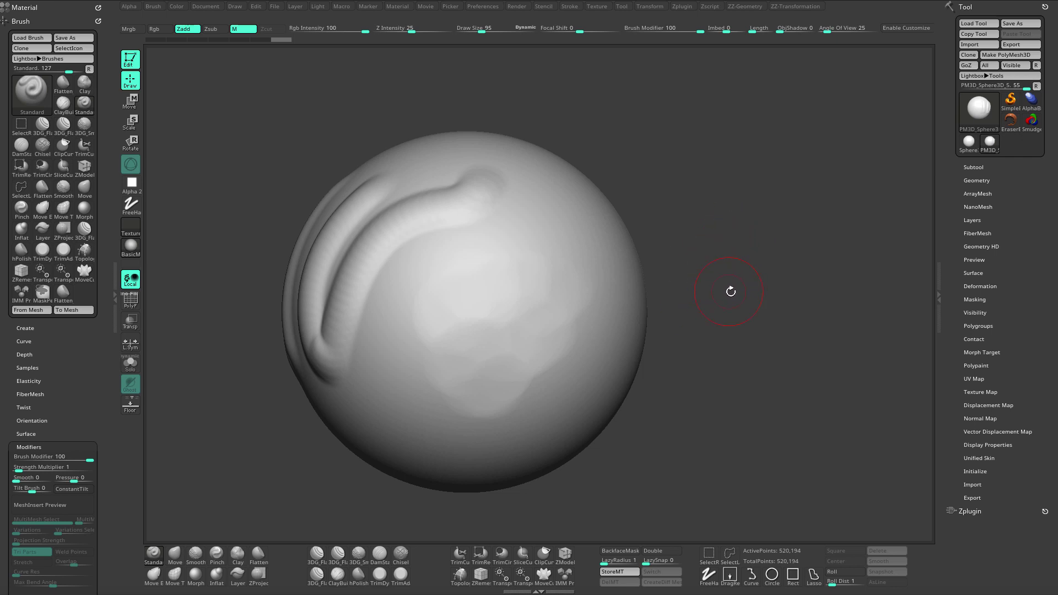
mouse_move(730, 291)
right_mouse_down()
mouse_move(725, 234)
mouse_move(751, 250)
mouse_move(744, 276)
mouse_move(753, 244)
mouse_move(762, 253)
mouse_move(743, 228)
right_mouse_up()
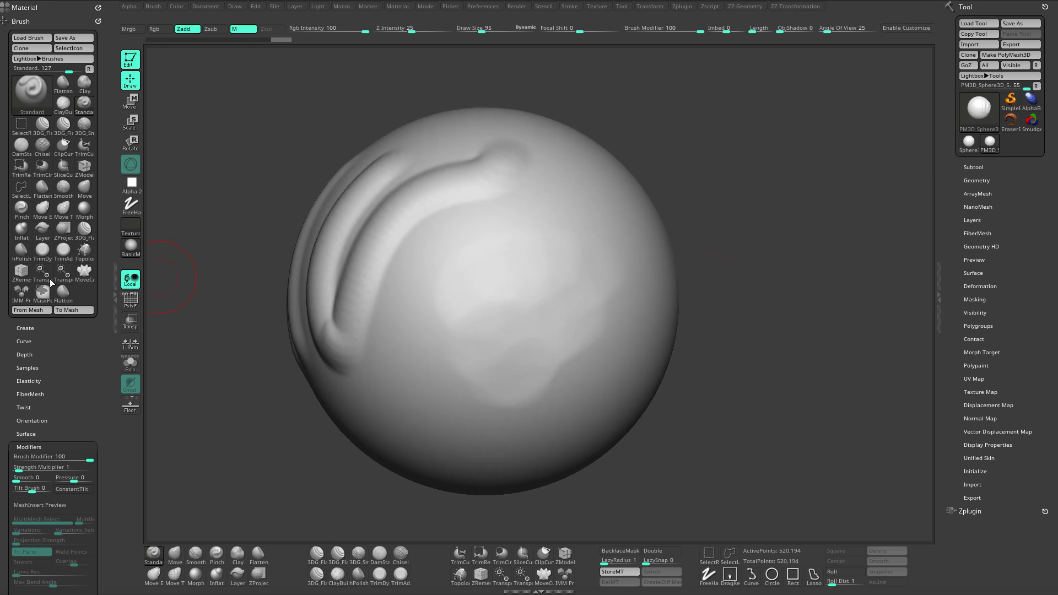
Step: Set the cloned Flatten brush's Brush Modifier to 100 and flatten an area beside the earlier flattened patches
left_click(62, 294)
right_click_drag(207, 349, 160, 404)
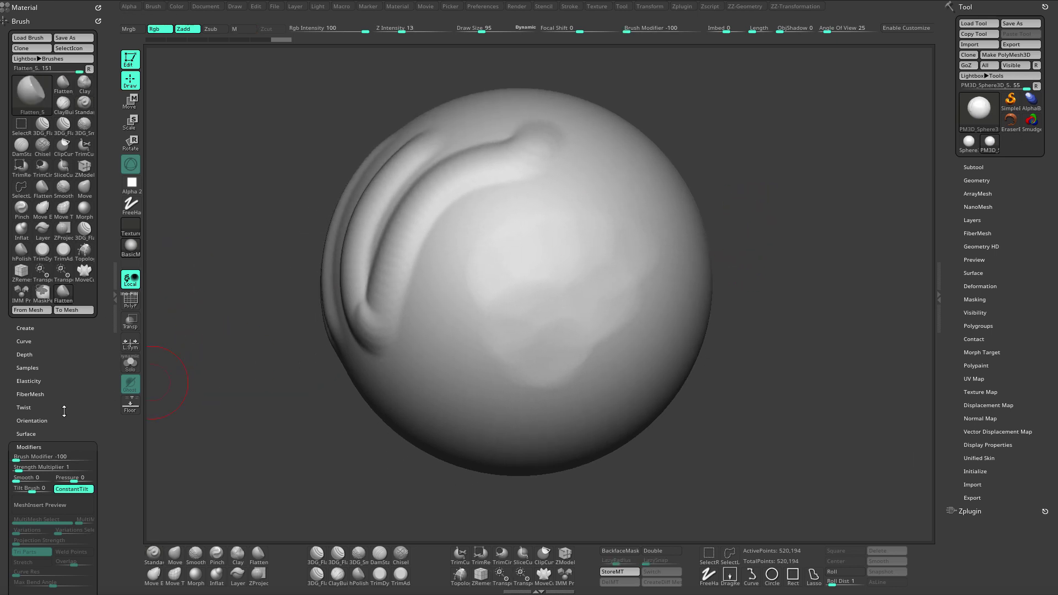
left_click(90, 449)
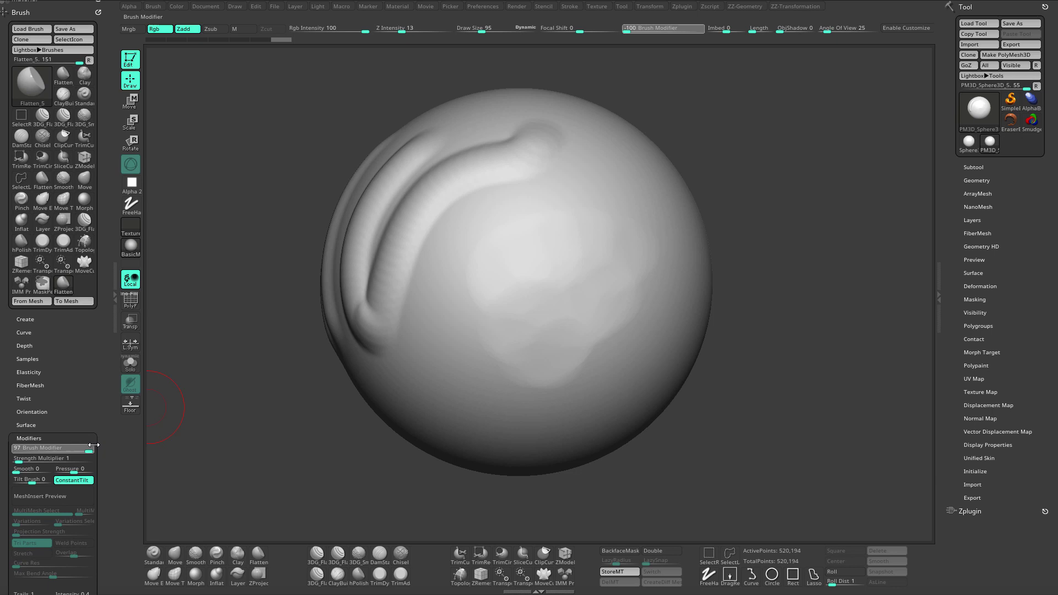
right_click_drag(584, 317, 491, 336)
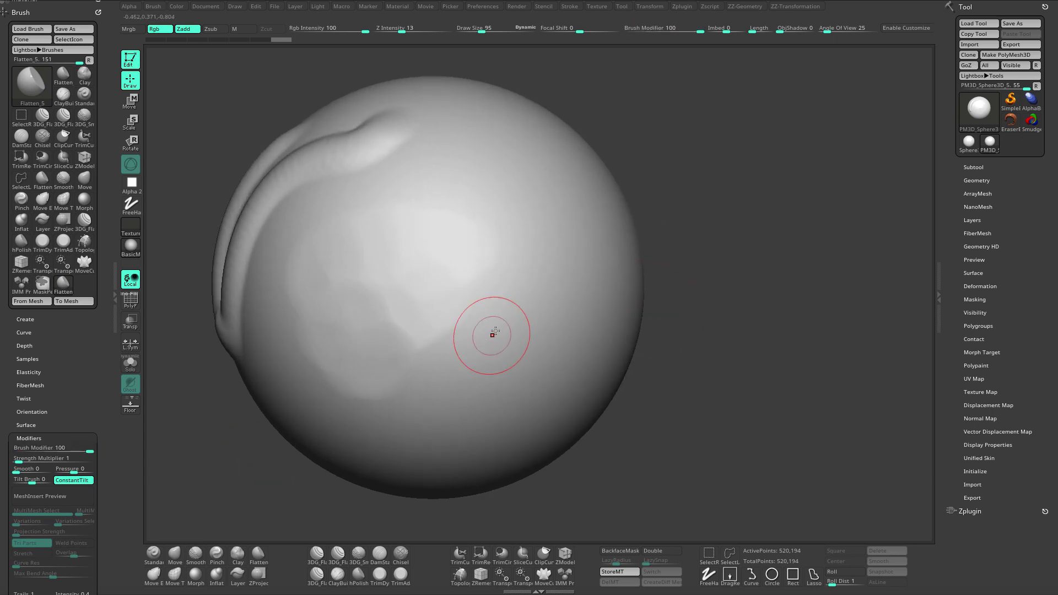
right_click_drag(693, 222, 675, 274)
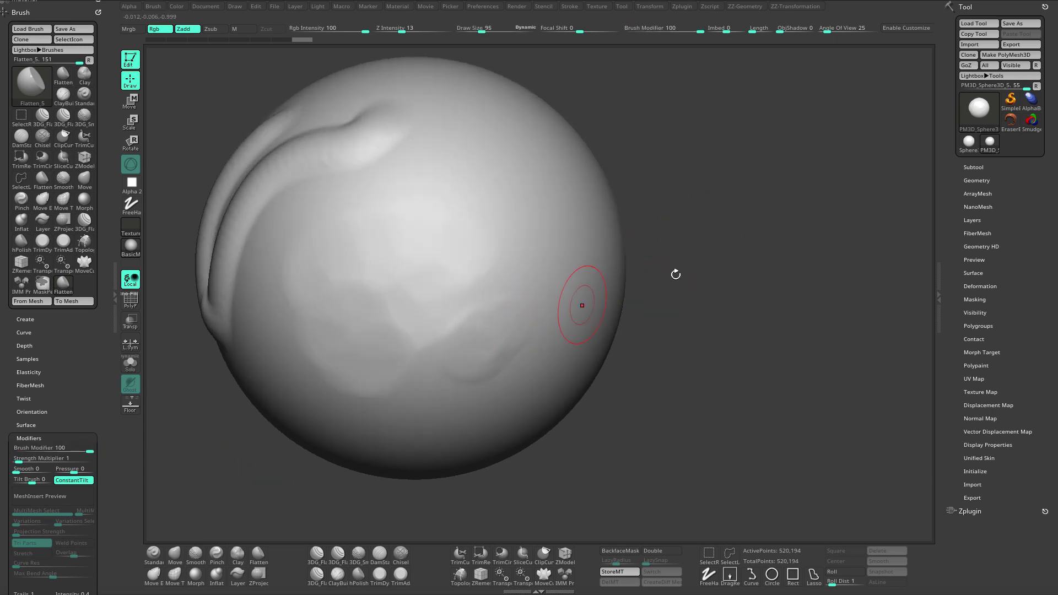
right_click_drag(543, 306, 585, 302)
Step: Extend the flattened ridges across the lower front of the sphere with the cloned Flatten brush at draw size 119
key("bracketright")
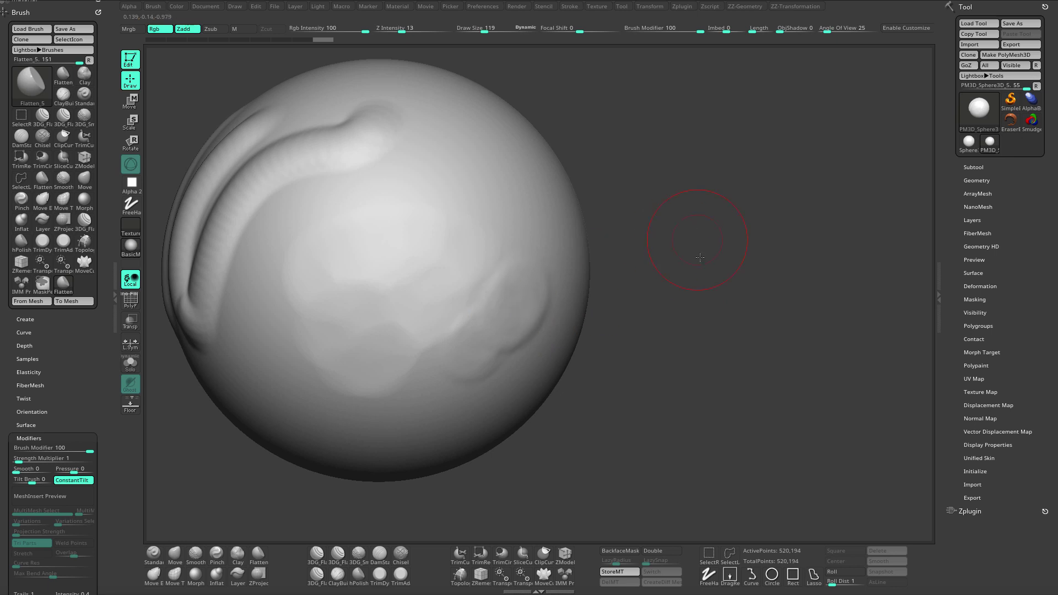
mouse_move(699, 257)
right_mouse_down()
mouse_move(545, 271)
mouse_move(692, 303)
mouse_move(609, 327)
mouse_move(595, 344)
mouse_move(535, 334)
mouse_move(713, 278)
mouse_move(556, 341)
mouse_move(689, 300)
mouse_move(582, 315)
right_mouse_up()
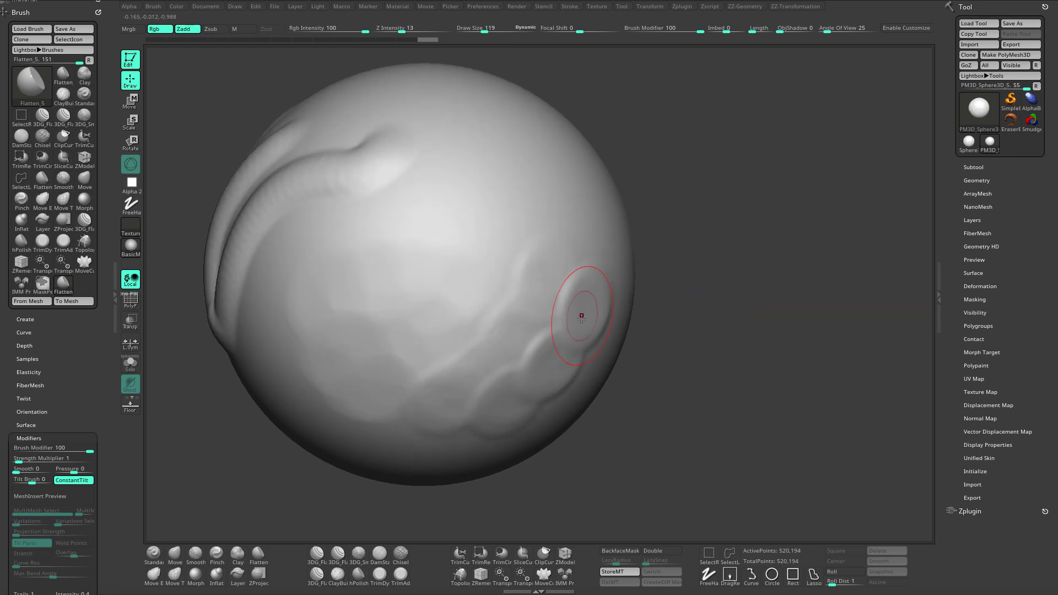
right_click_drag(726, 358, 723, 347)
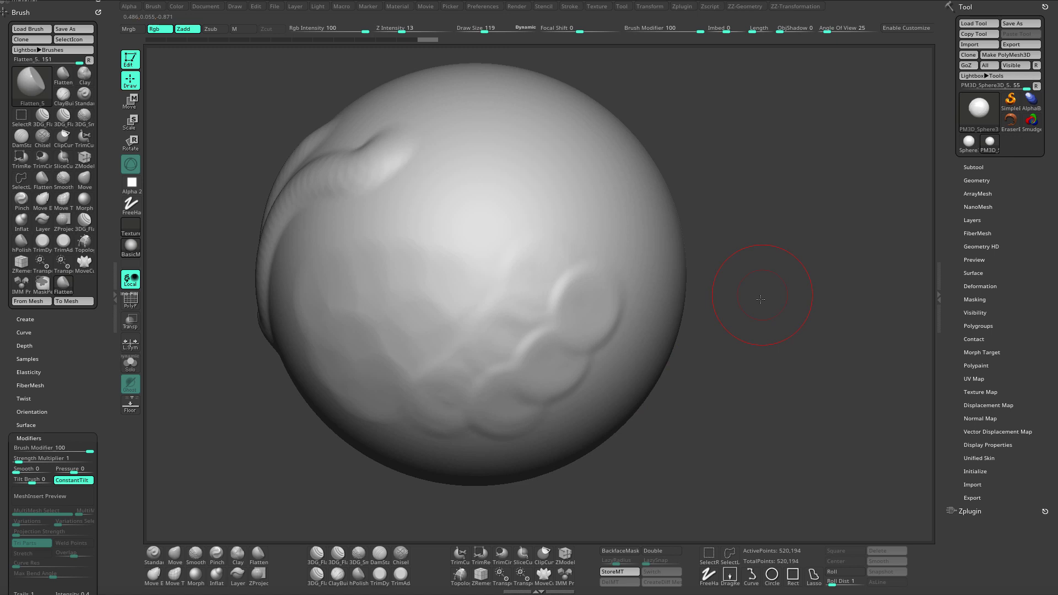
Step: Set the cloned Flatten brush's Z Intensity to 100 and draw size to 109, and flatten patches beside the lower ridges
mouse_move(760, 298)
right_mouse_down()
mouse_move(742, 305)
mouse_move(596, 243)
right_mouse_up()
mouse_move(743, 216)
right_mouse_down("alt")
mouse_move(746, 246)
mouse_move(725, 241)
right_mouse_up("alt")
key("s")
left_click(737, 246)
right_click_drag(683, 130, 689, 136, "alt")
left_click_drag(413, 26, 444, 32)
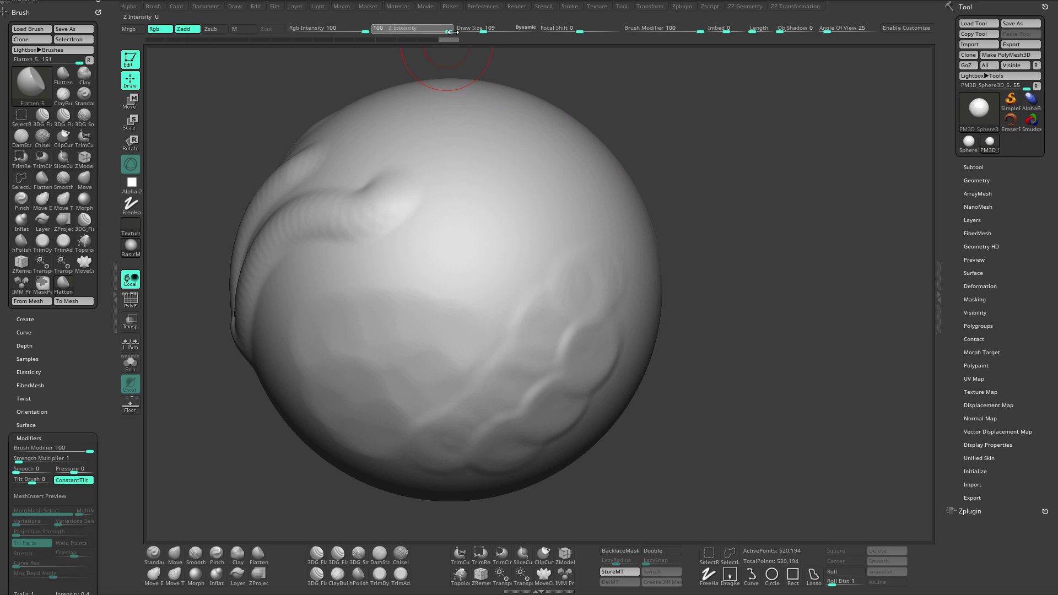
right_click_drag(803, 295, 746, 295)
left_click_drag(639, 332, 633, 367)
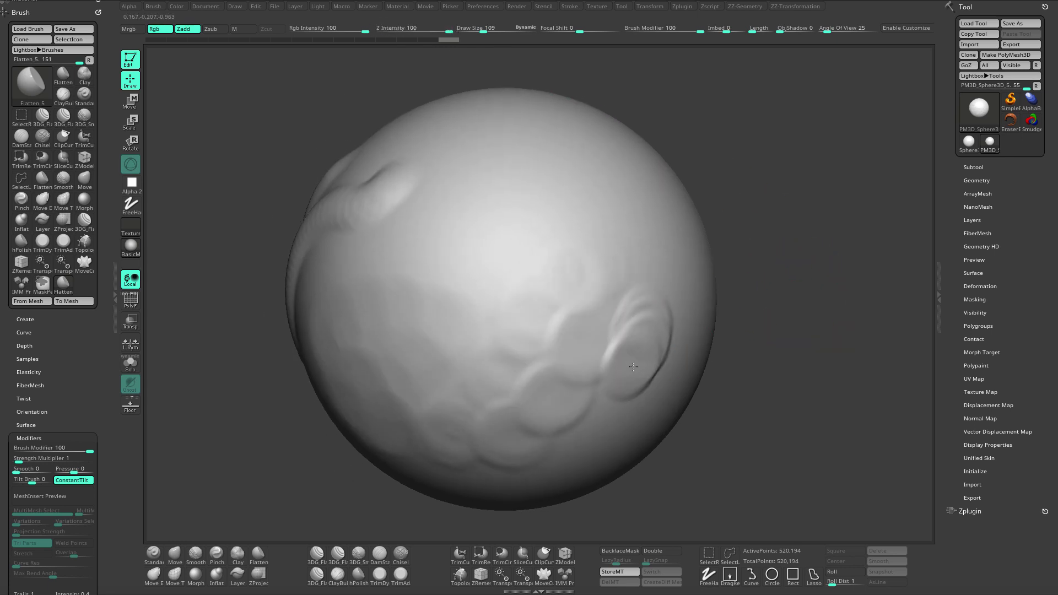
mouse_move(633, 367)
right_mouse_down()
mouse_move(784, 314)
mouse_move(791, 295)
mouse_move(770, 259)
mouse_move(789, 264)
right_mouse_up()
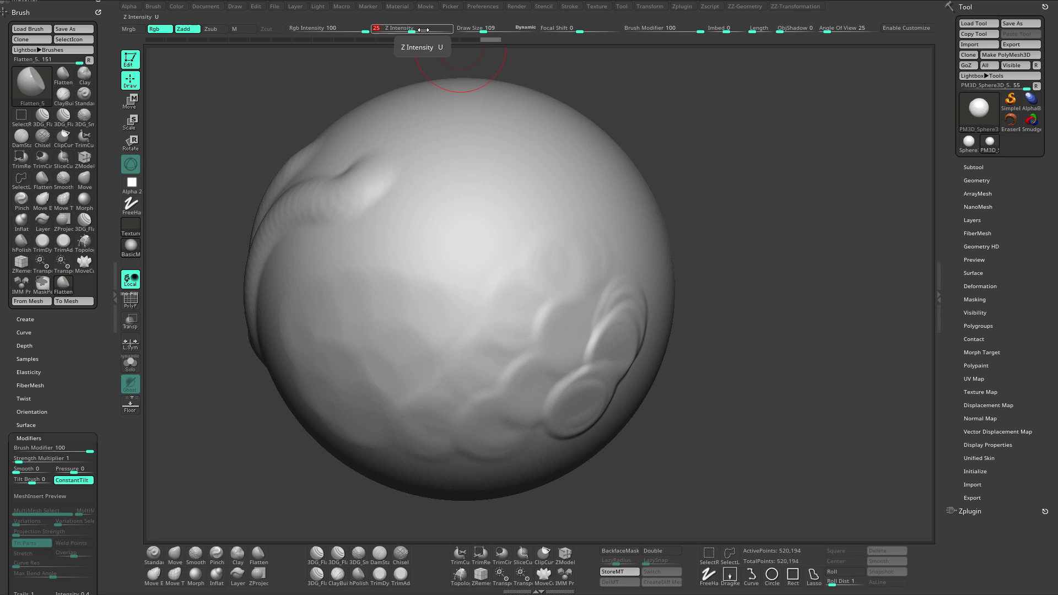
Step: Reduce the cloned Flatten brush's draw size to 86 and set its Depth Imbed value to 15
right_click_drag(725, 181, 749, 179, "alt")
key("s")
left_click_drag(265, 424, 256, 425)
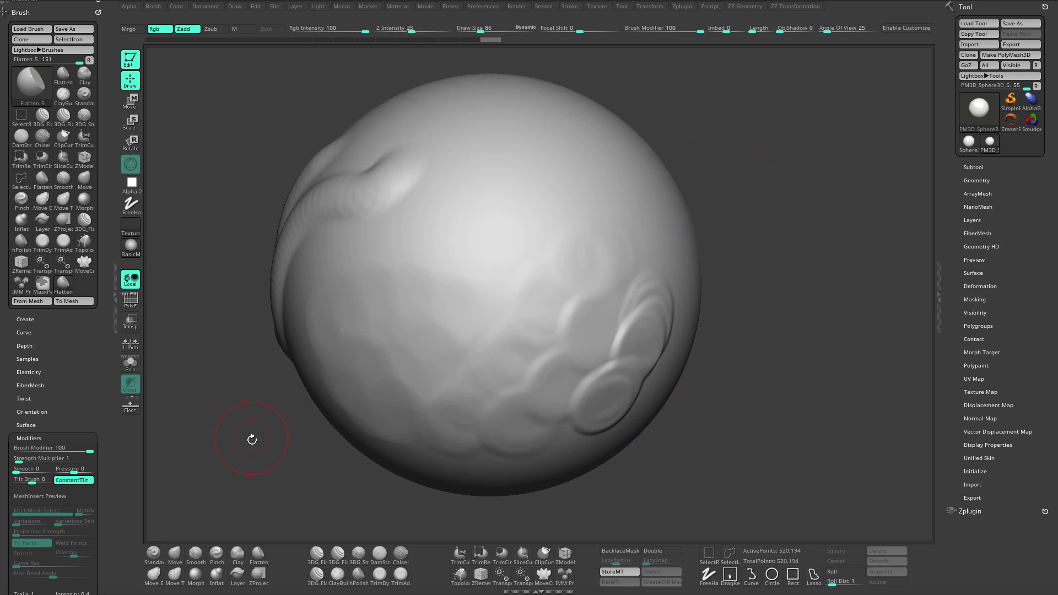
right_click_drag(253, 439, 267, 433, "alt")
mouse_move(765, 292)
right_mouse_down()
mouse_move(740, 291)
mouse_move(794, 270)
mouse_move(752, 245)
right_mouse_up()
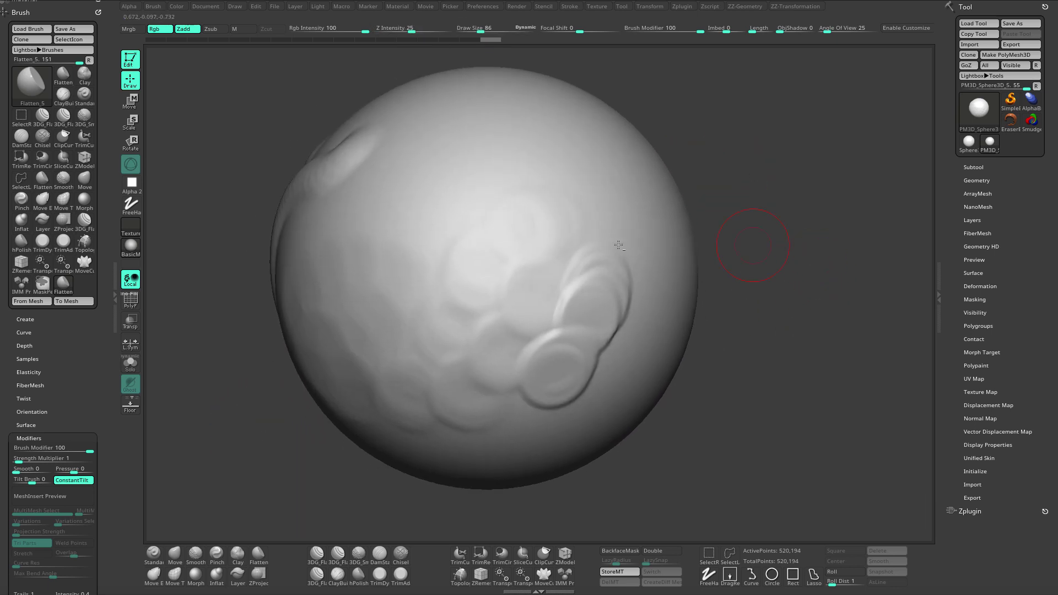
left_click(28, 342)
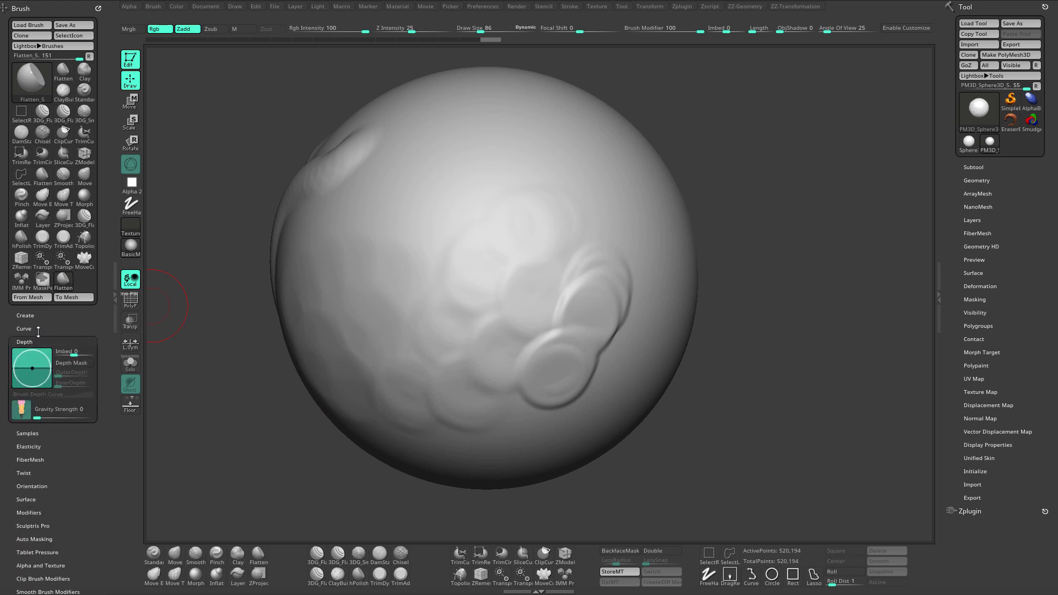
scroll(59, 323, "down", 1)
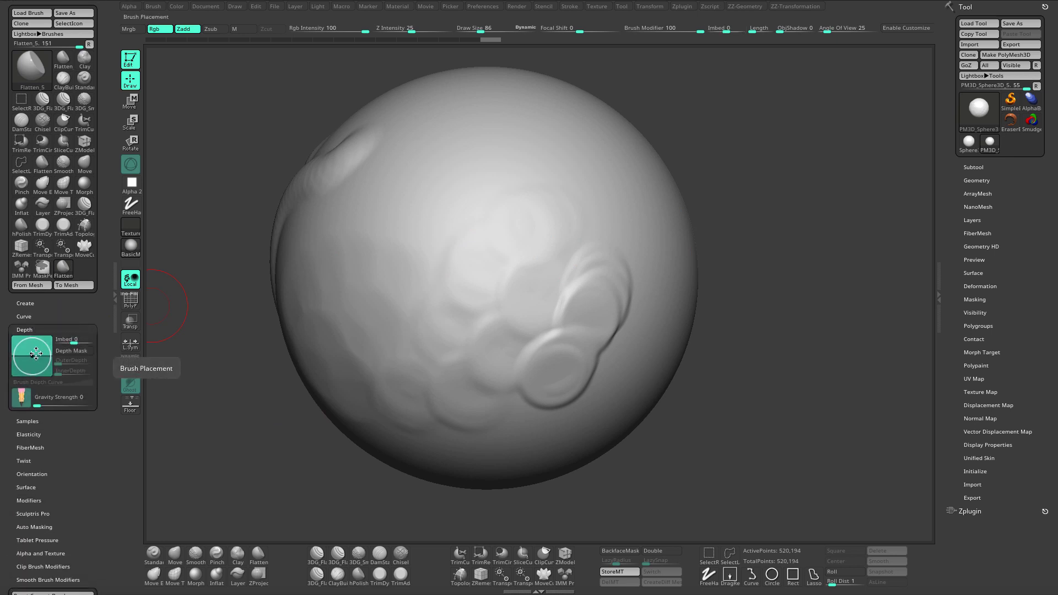
left_click_drag(36, 354, 33, 351)
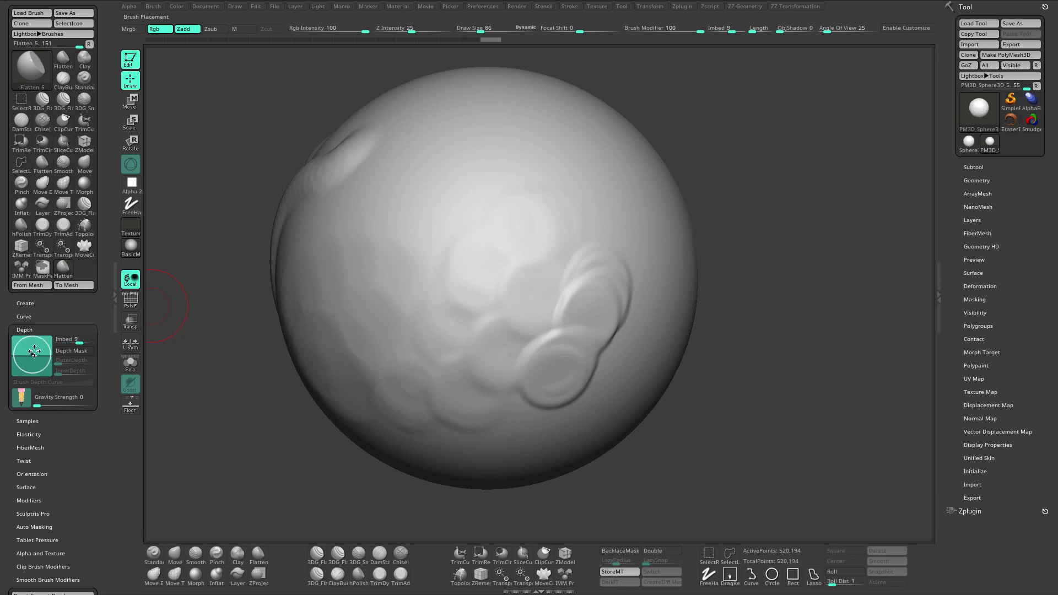
left_click(76, 340)
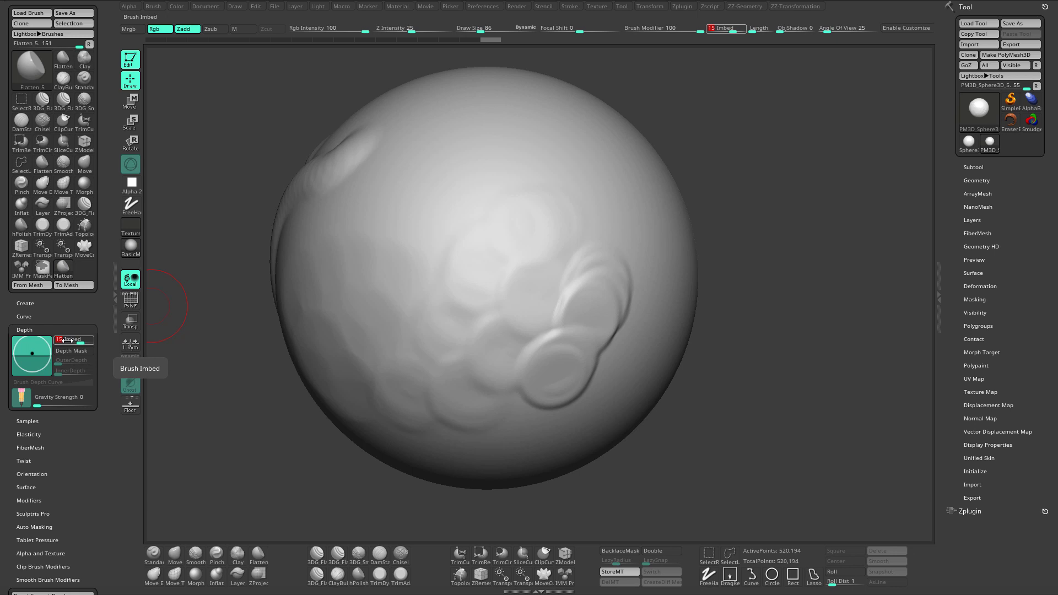
Step: Sculpt raised bumps above the flattened patches with the cloned Flatten brush at Imbed 15 and draw size 77
left_click_drag(797, 218, 774, 215)
left_click_drag(612, 256, 598, 305)
left_click_drag(755, 221, 766, 259)
key("s")
left_click_drag(611, 276, 605, 276)
left_click_drag(589, 271, 564, 283)
left_click_drag(779, 189, 695, 243)
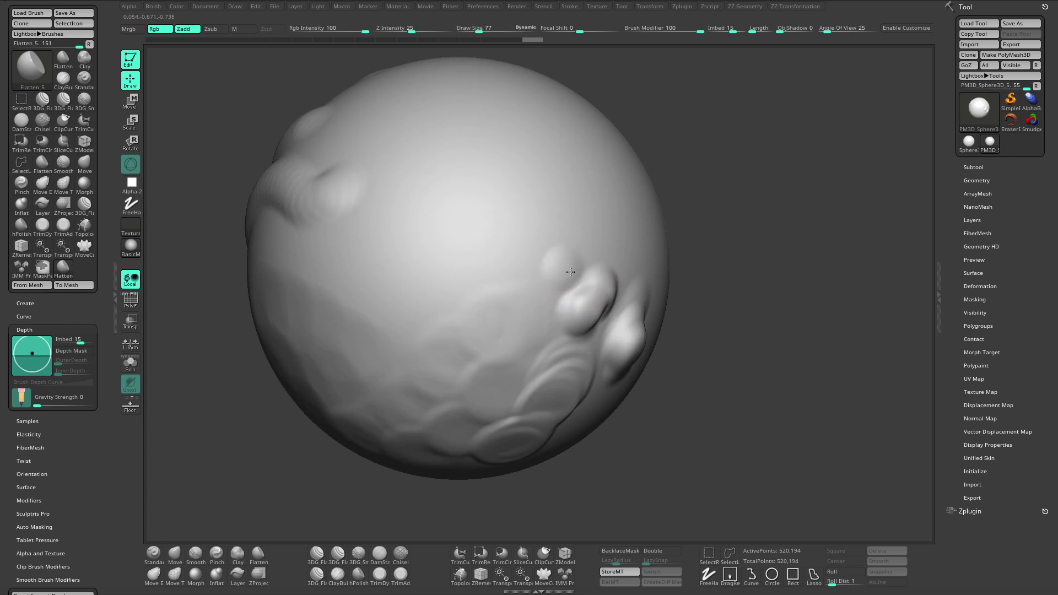
Step: Extend the row of bumps across the sphere with larger strokes at draw size 104
type("s77")
left_click_drag(526, 272, 530, 273)
left_click_drag(524, 254, 493, 278)
left_click_drag(718, 193, 639, 269)
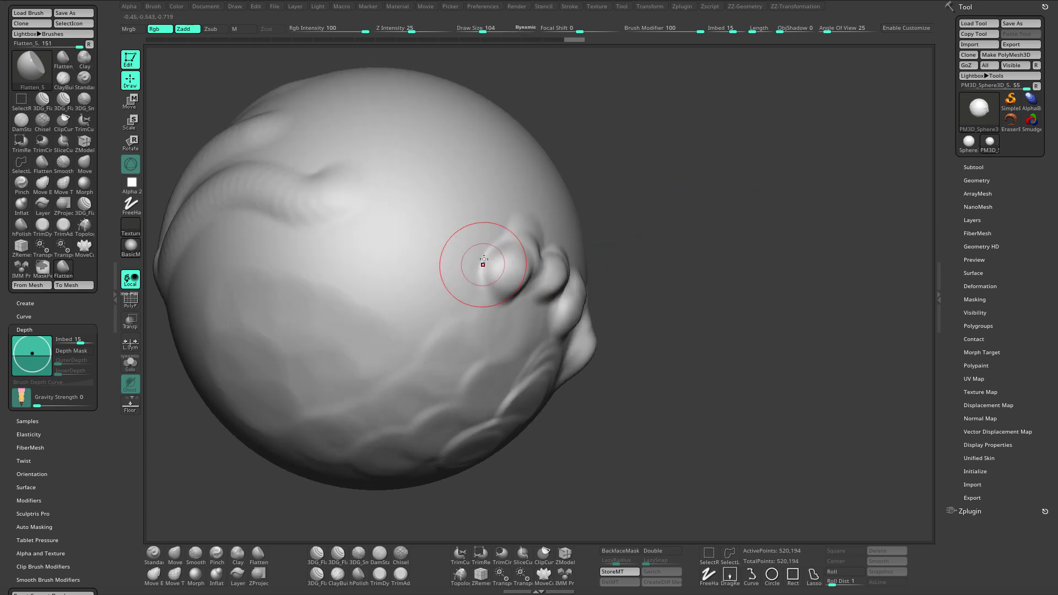
left_click_drag(472, 274, 444, 293)
left_click_drag(733, 250, 655, 255)
Step: Add separate round bumps on the smooth surface above the row, using draw sizes 99 and 81
left_click_drag(582, 236, 602, 227)
mouse_move(805, 270)
left_mouse_down("alt")
mouse_move(800, 250)
mouse_move(787, 303)
mouse_move(793, 338)
mouse_move(774, 274)
left_mouse_up("alt")
left_click(496, 315)
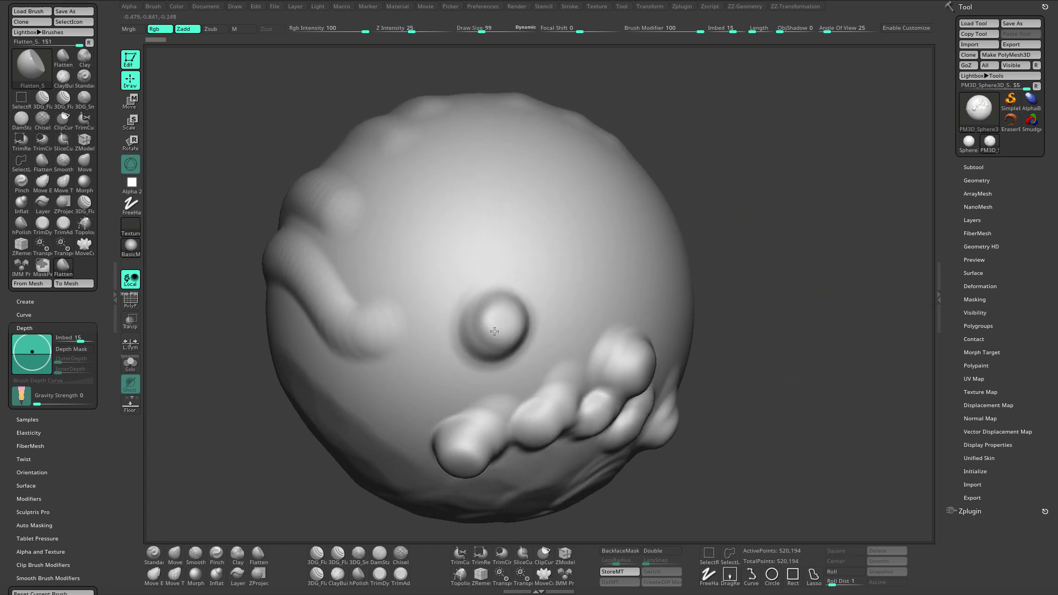
mouse_move(773, 226)
left_mouse_down()
mouse_move(795, 241)
mouse_move(711, 253)
left_mouse_up()
left_click(606, 262)
left_click_drag(772, 225, 643, 267)
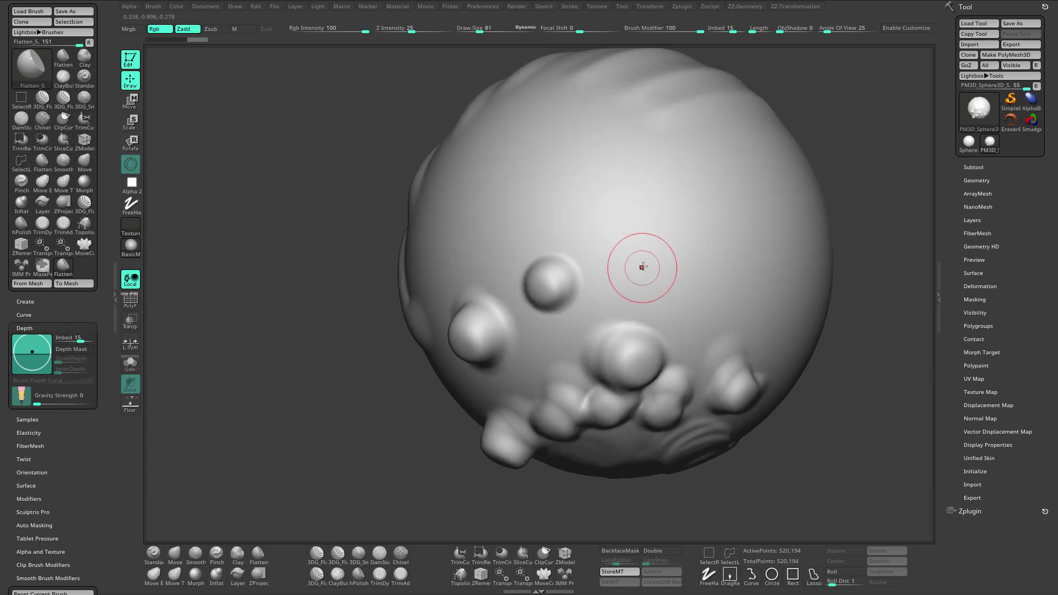
left_click(638, 264)
left_click_drag(314, 457, 396, 427)
left_click_drag(738, 281, 806, 293)
Step: Open the brush's Samples settings and sculpt broad flat-topped discs above the round bumps at draw size 114
left_click(40, 420)
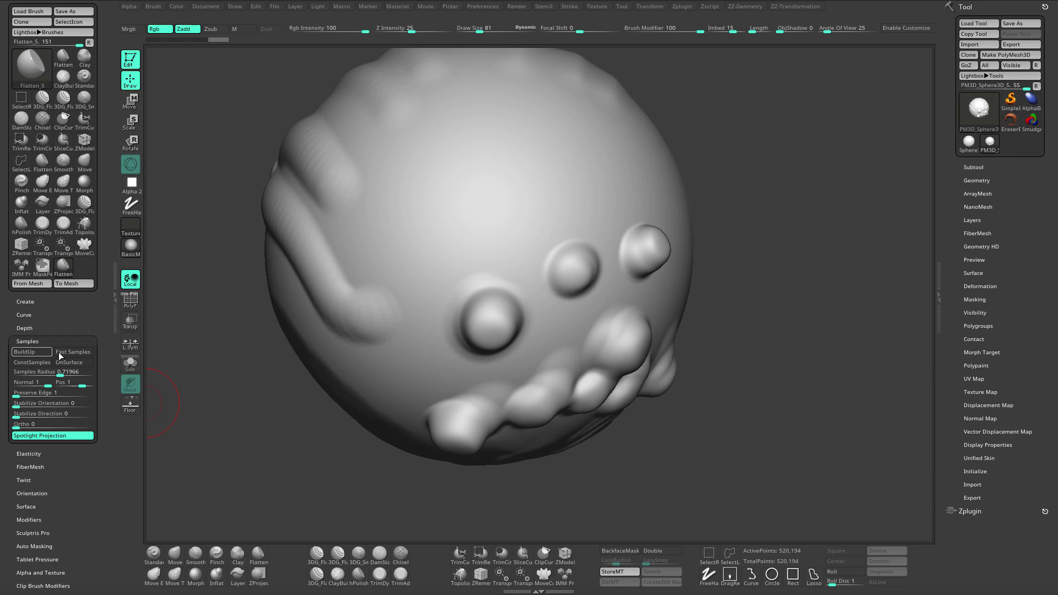
left_click(34, 352)
mouse_move(756, 248)
left_mouse_down()
mouse_move(760, 276)
mouse_move(744, 297)
left_mouse_up()
mouse_move(472, 274)
left_mouse_down()
mouse_move(502, 288)
mouse_move(510, 313)
left_mouse_up()
left_click_drag(794, 199, 771, 237)
mouse_move(570, 226)
left_mouse_down()
mouse_move(560, 253)
mouse_move(573, 263)
left_mouse_up()
left_click_drag(838, 198, 796, 242)
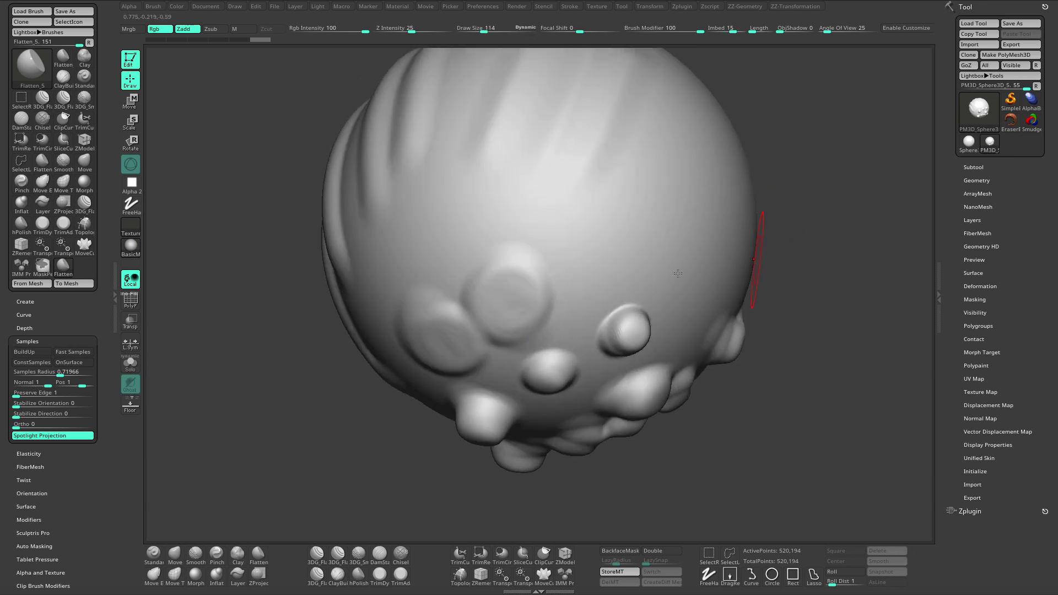
left_click_drag(586, 270, 617, 265)
mouse_move(798, 251)
left_mouse_down()
mouse_move(619, 276)
mouse_move(647, 288)
left_mouse_up()
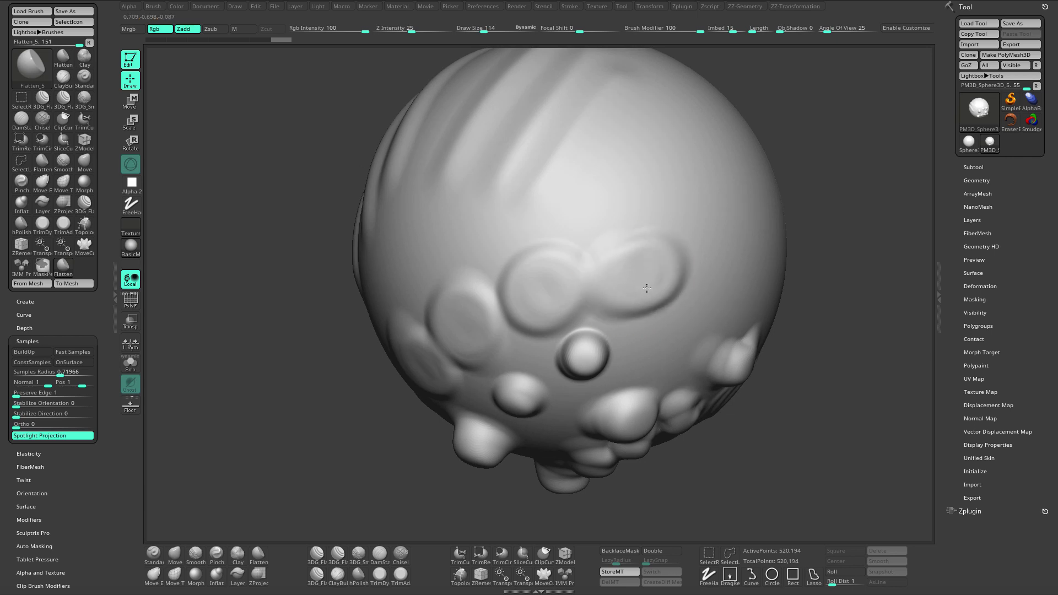
left_click_drag(257, 433, 311, 391)
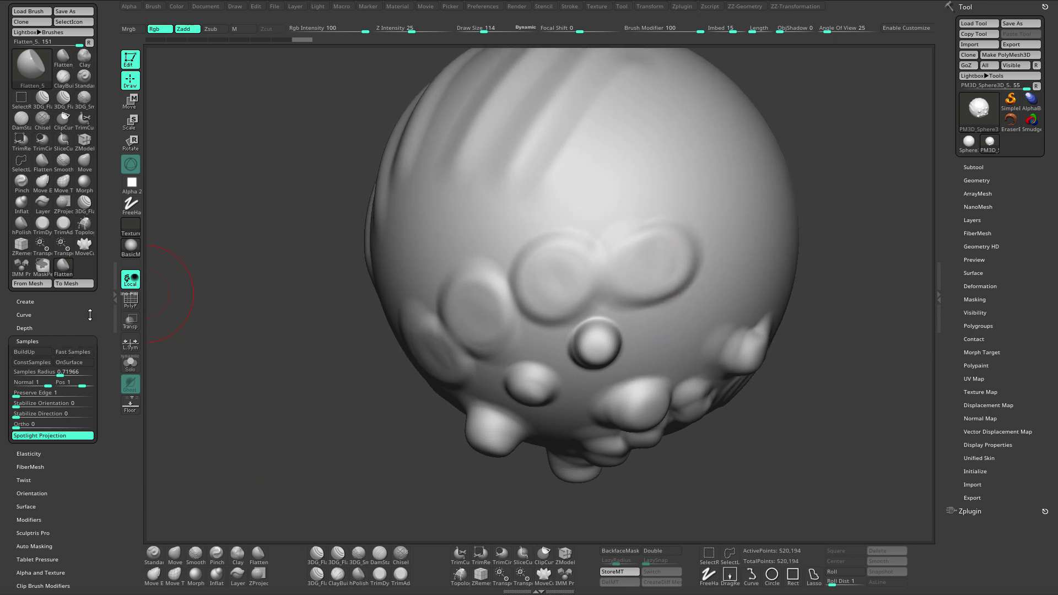
Step: Enable Fast Samples and sculpt more flat-topped discs beside and above the existing ones at draw size 151
scroll(90, 315, "down", 1)
key("ctrl")
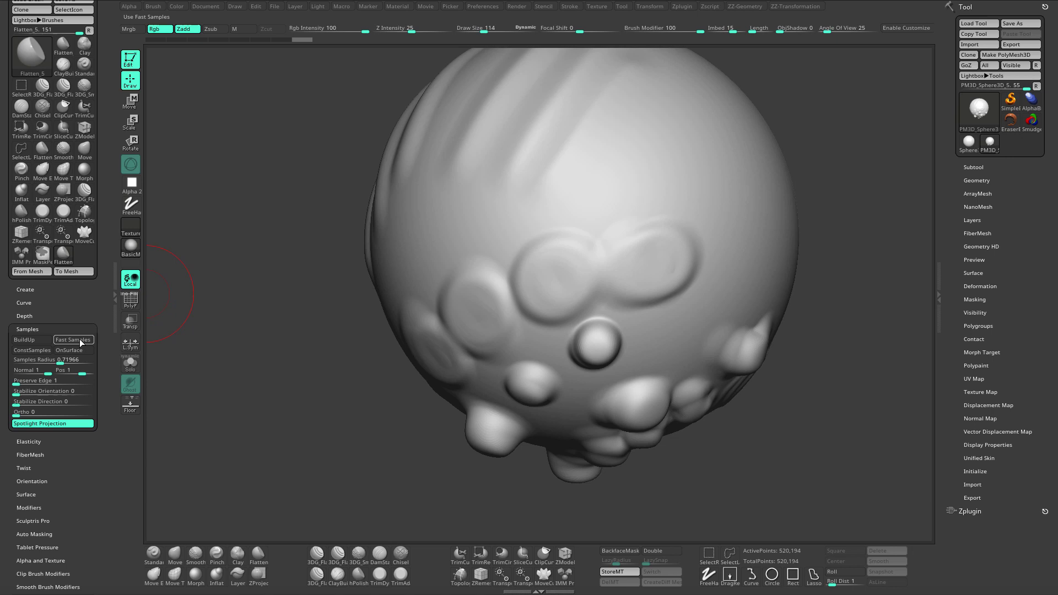
mouse_move(256, 350)
left_mouse_down()
mouse_move(810, 326)
mouse_move(876, 274)
mouse_move(823, 277)
mouse_move(831, 272)
mouse_move(808, 245)
left_mouse_up()
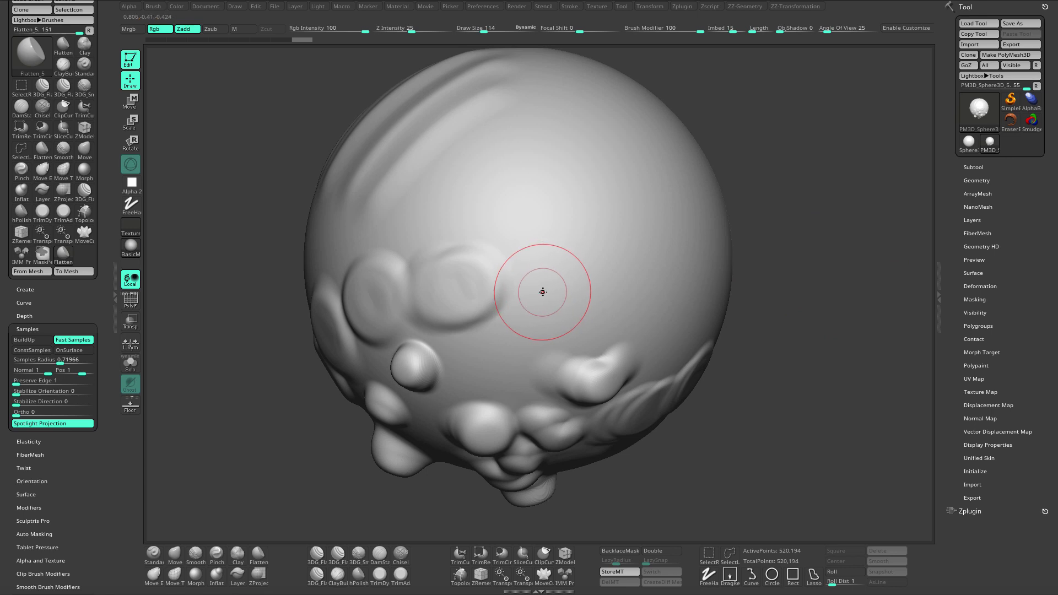
key("bracketright")
mouse_move(547, 293)
left_mouse_down()
mouse_move(551, 282)
mouse_move(629, 288)
mouse_move(598, 316)
left_mouse_up()
mouse_move(757, 334)
left_mouse_down()
mouse_move(680, 267)
mouse_move(689, 298)
left_mouse_up()
mouse_move(848, 293)
left_mouse_down()
mouse_move(857, 267)
mouse_move(716, 272)
left_mouse_up()
mouse_move(545, 212)
left_mouse_down()
mouse_move(543, 203)
mouse_move(554, 214)
left_mouse_up()
left_click_drag(799, 259, 816, 253)
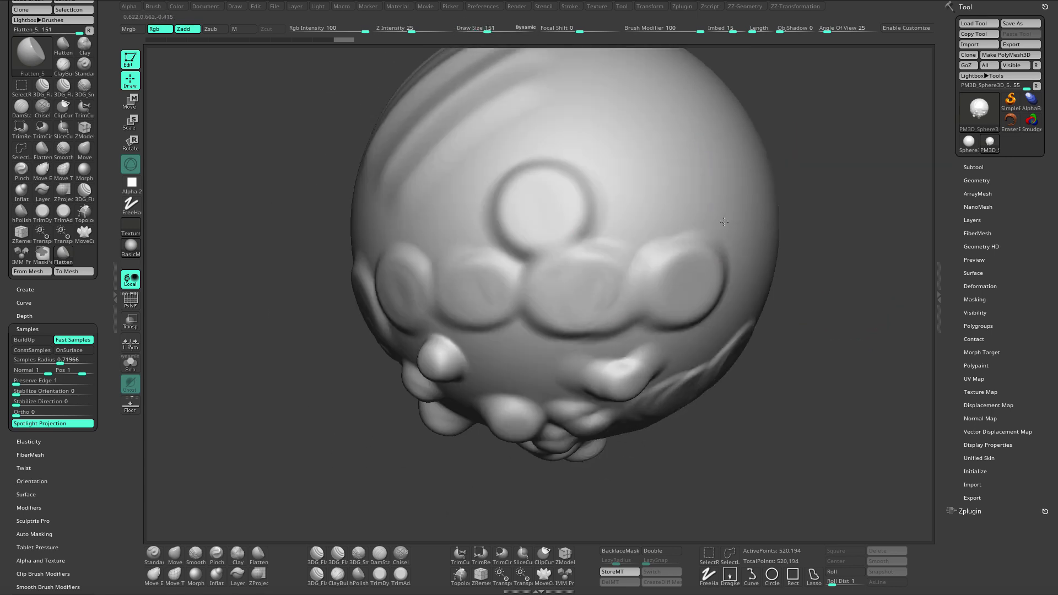
left_click_drag(622, 196, 639, 226)
Step: Switch to the 3DG_Flatten brush with Alpha 28 and sculpt a diagonal ridged stroke at draw size 114
mouse_move(825, 256)
left_mouse_down("alt")
mouse_move(820, 268)
mouse_move(832, 249)
mouse_move(841, 264)
left_mouse_up("alt")
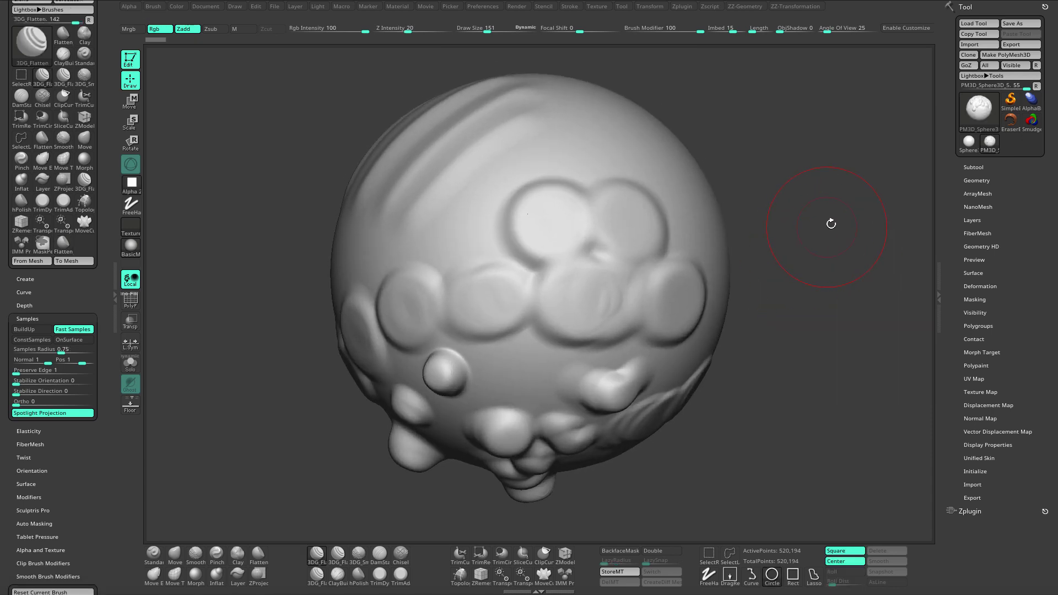
mouse_move(831, 223)
left_mouse_down()
mouse_move(803, 274)
mouse_move(824, 248)
mouse_move(818, 230)
left_mouse_up()
left_click(132, 185)
mouse_move(441, 291)
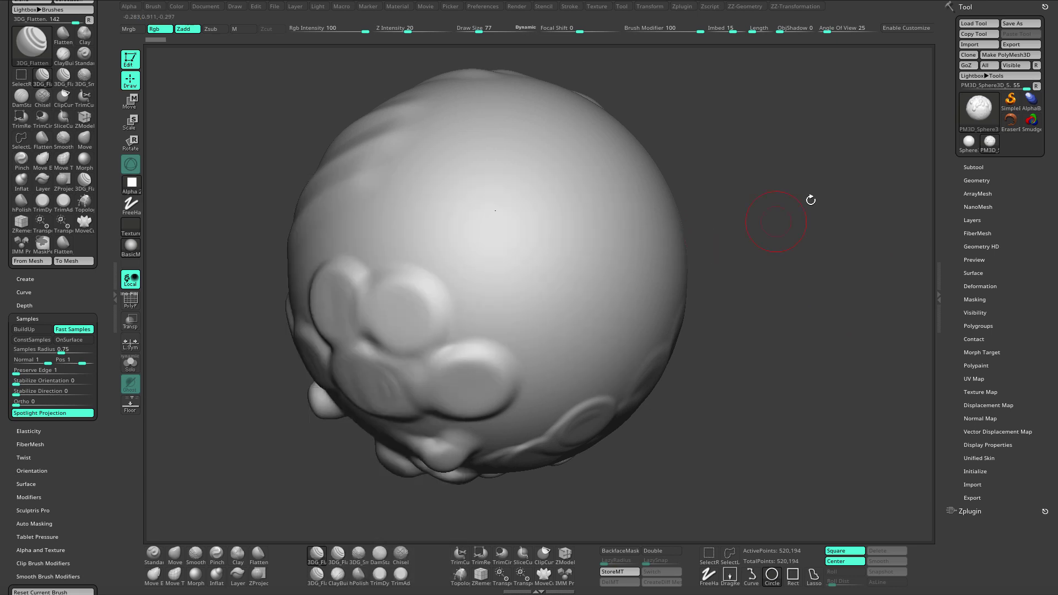
left_click_drag(811, 200, 802, 231)
left_click_drag(212, 435, 258, 435)
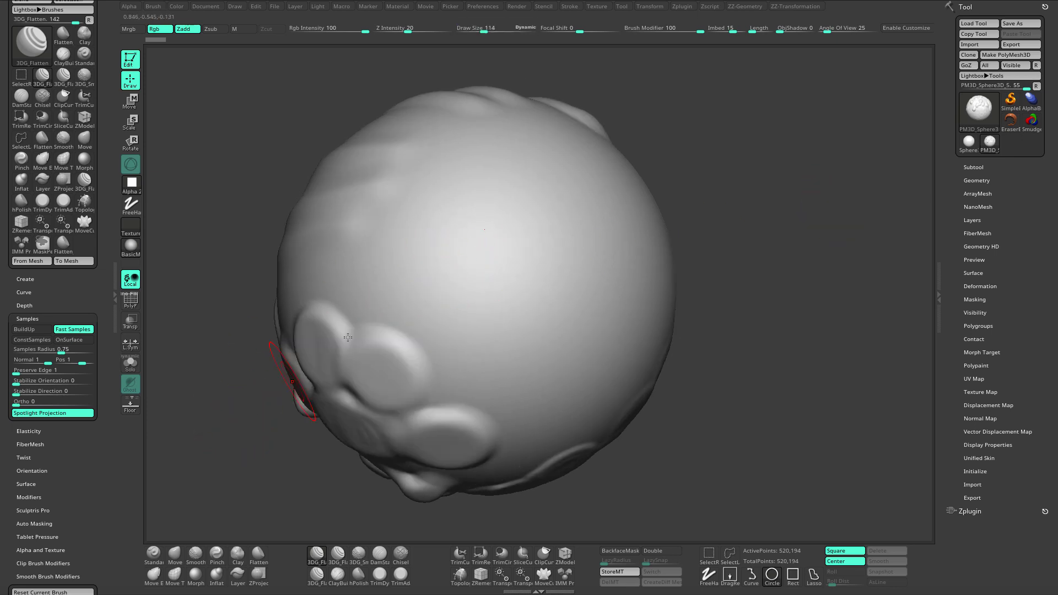
mouse_move(474, 221)
left_mouse_down()
mouse_move(483, 251)
mouse_move(562, 286)
left_mouse_up()
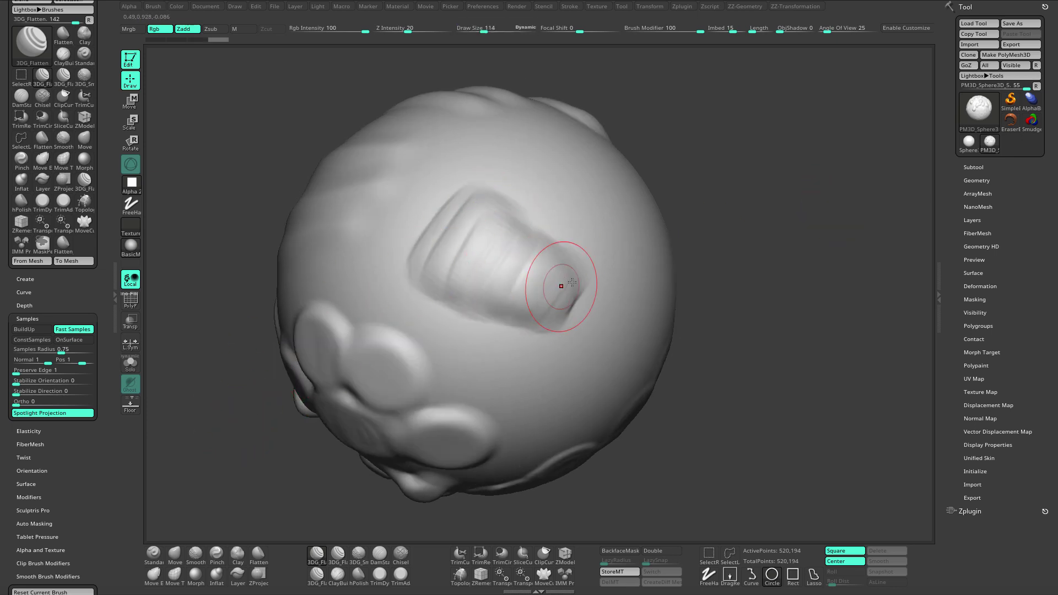
Step: Sculpt a second, shorter patch above the ridged stroke with the 3DG_Flatten brush
left_click_drag(756, 211, 732, 243)
left_click_drag(756, 188, 714, 226)
key("s")
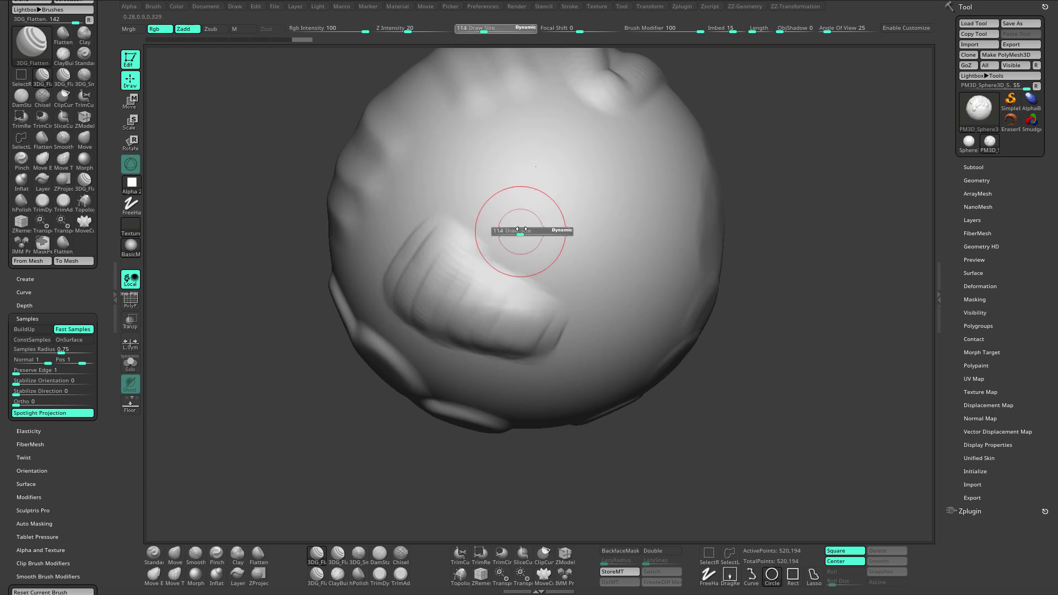
left_click_drag(349, 403, 342, 447, "alt")
left_click_drag(520, 234, 532, 290)
right_click_drag(531, 291, 778, 246)
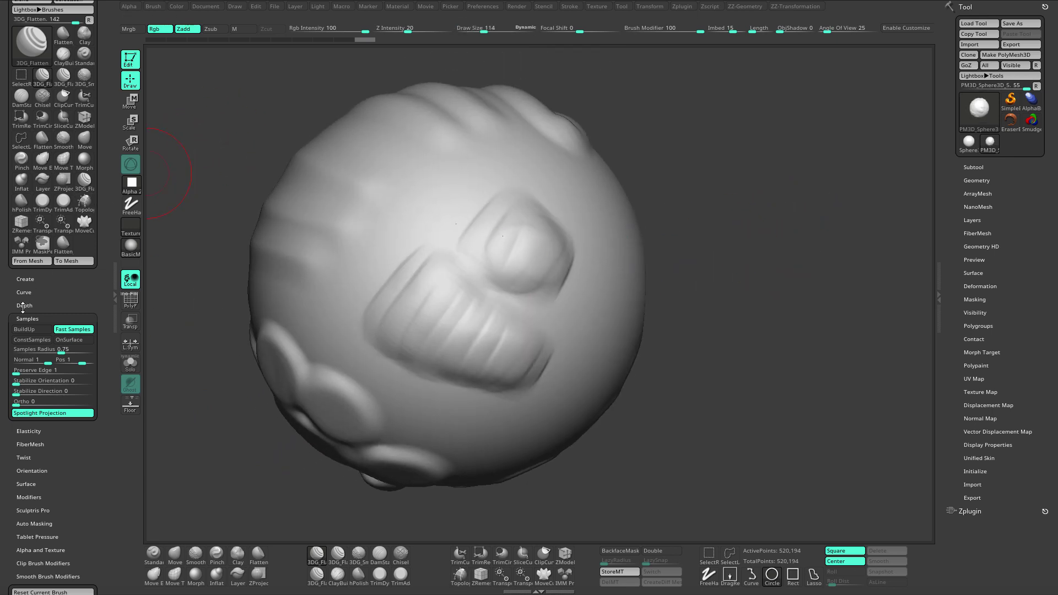
Step: Set the Blur of Alpha 28 to 15 and sculpt a softer patch below the ridged stroke at draw size 90
left_click(33, 21)
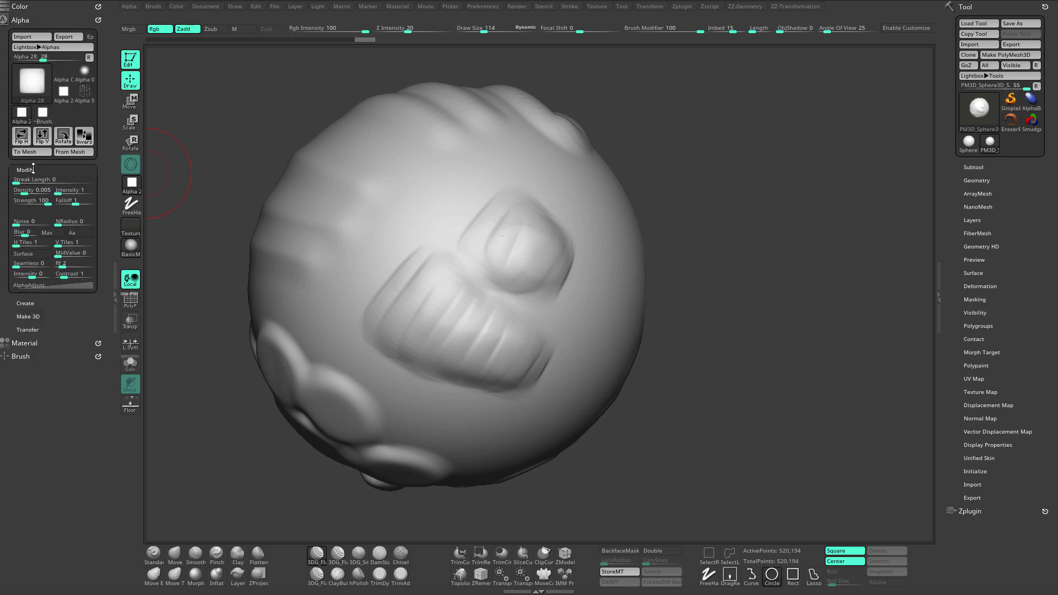
left_click_drag(24, 232, 34, 232)
mouse_move(757, 267)
left_mouse_down()
mouse_move(772, 281)
mouse_move(803, 236)
mouse_move(488, 349)
mouse_move(513, 345)
left_mouse_up()
left_click_drag(777, 209, 717, 203, "alt")
key("bracketleft")
key("bracketleft")
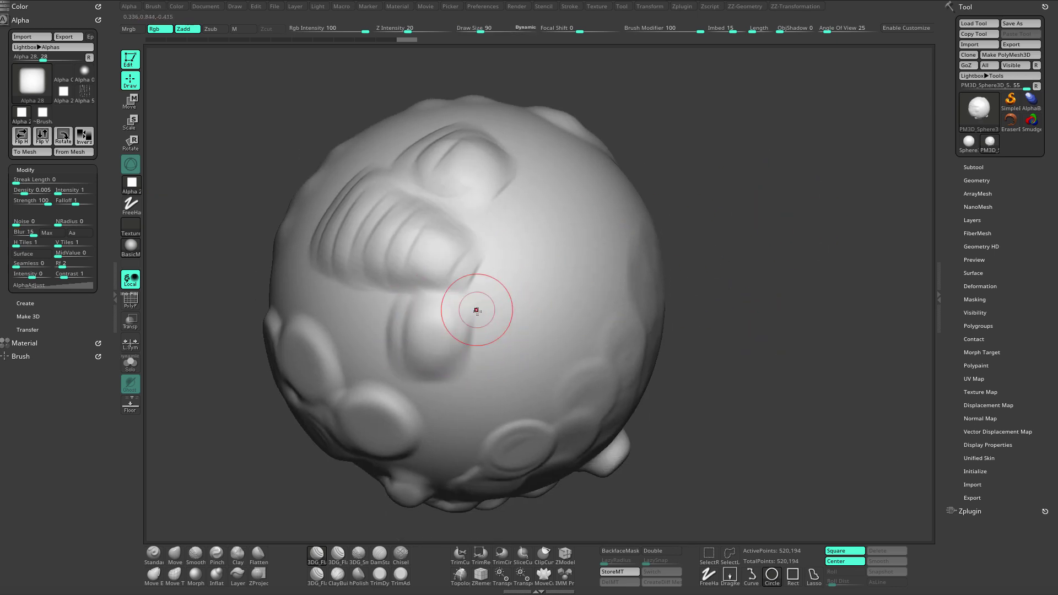
left_click_drag(477, 309, 483, 347)
left_click_drag(702, 304, 692, 288, "alt")
Step: Select the 3DG flatten brush with Z Intensity 5, assign Alpha 28 to it and set the alpha's Blur to 15
left_click(316, 575)
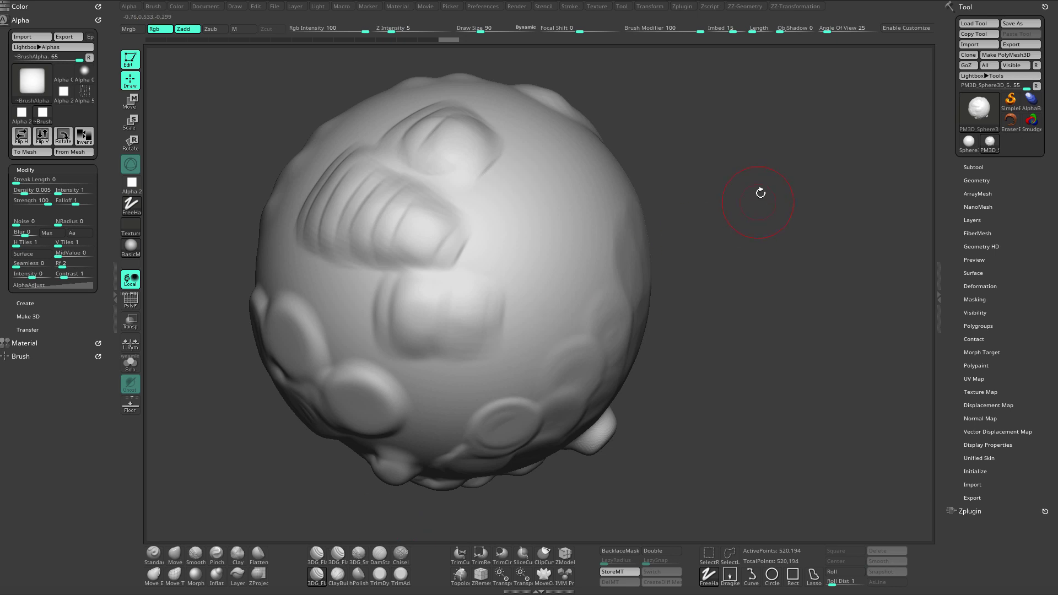
left_click_drag(761, 193, 719, 152)
key("ctrl+shift+z")
left_click(131, 183)
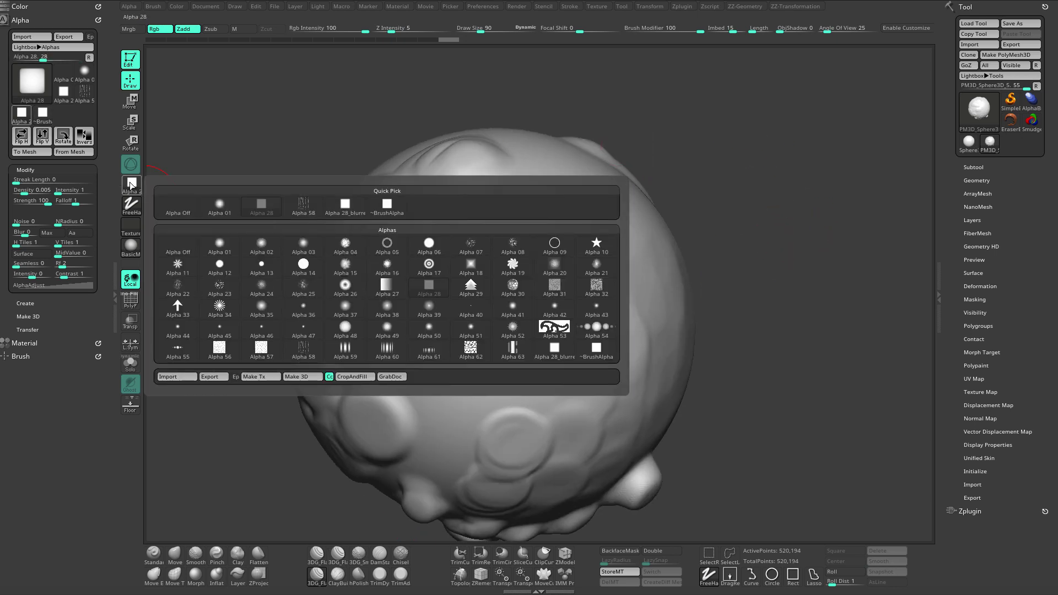
left_click(433, 285)
left_click_drag(24, 234, 34, 234)
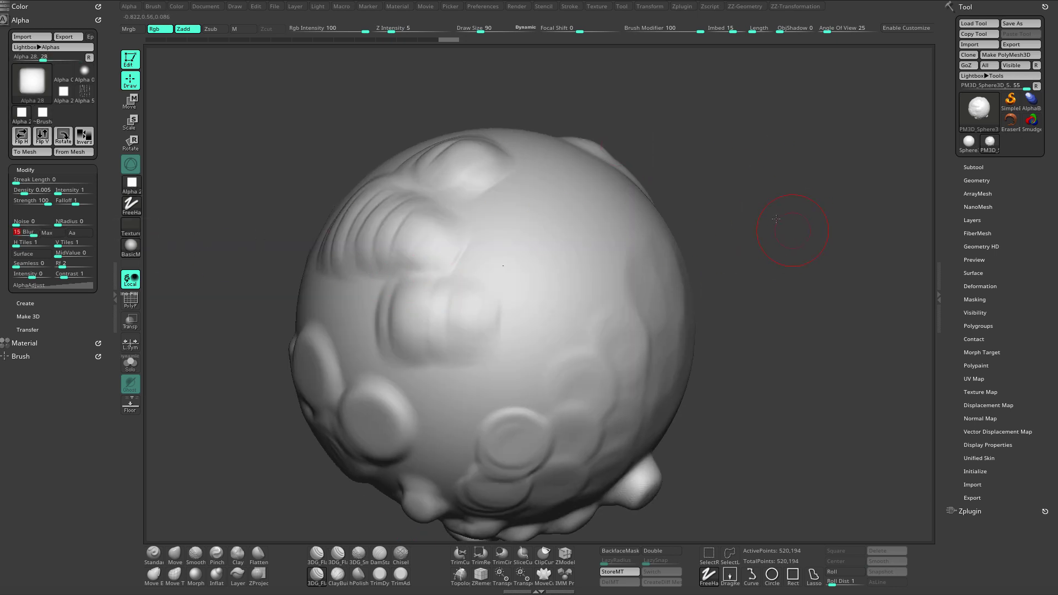
Step: Flatten the surface beside the ridged patches with the low-intensity 3DG flatten brush at draw sizes 90, 129 and 124
left_click_drag(792, 231, 766, 206)
key("ctrl+shift+z")
key("ctrl+shift+z")
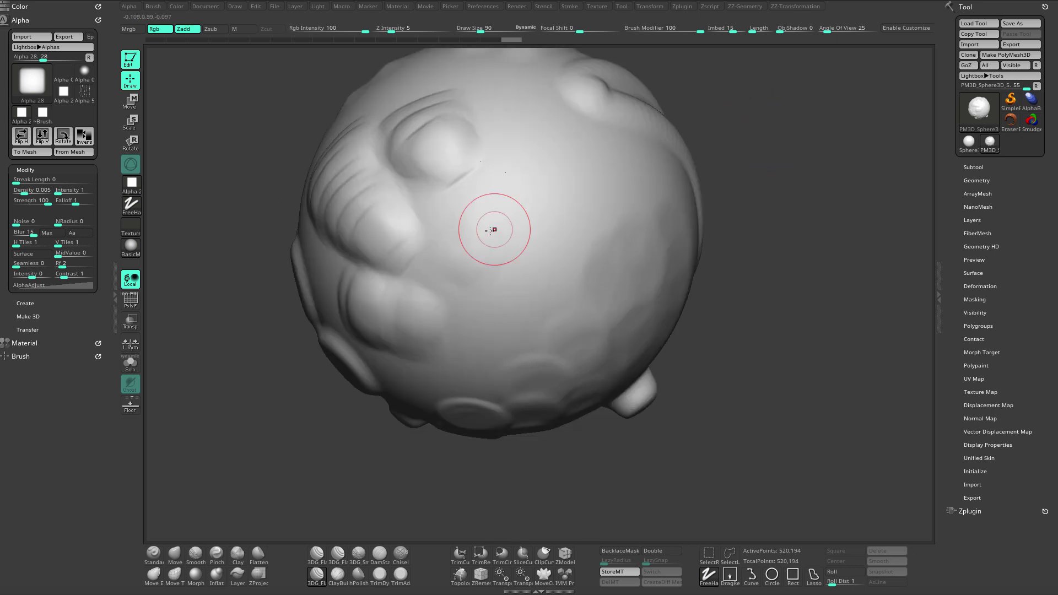
key("ctrl+shift+z")
key("ctrl+shift+z")
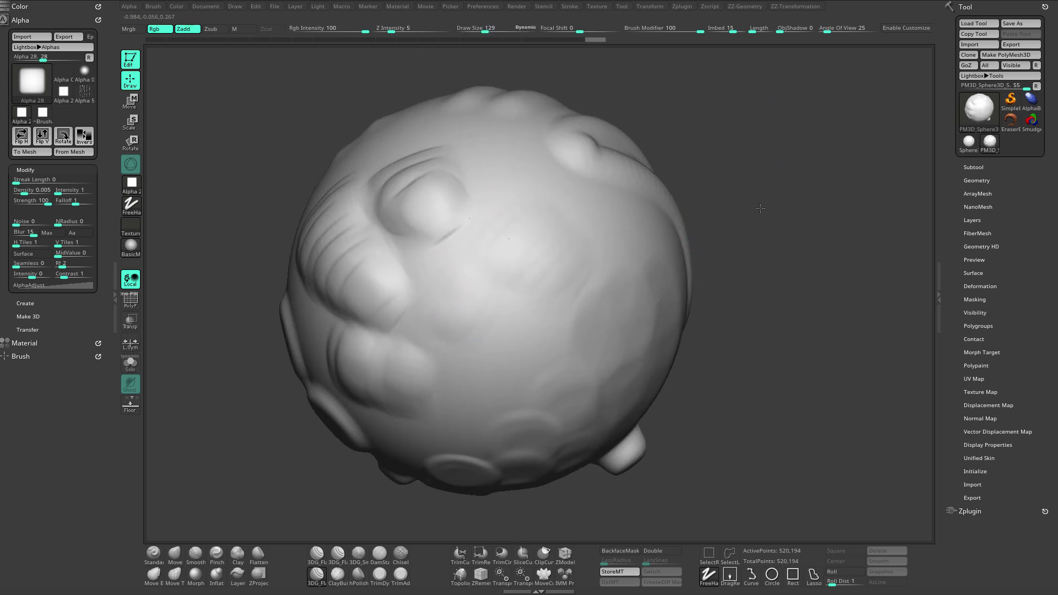
key("ctrl+shift+z")
key("ctrl+shift+z")
key("ctrl+shift+z")
key("ctrl+shift+z")
key("ctrl+shift+z")
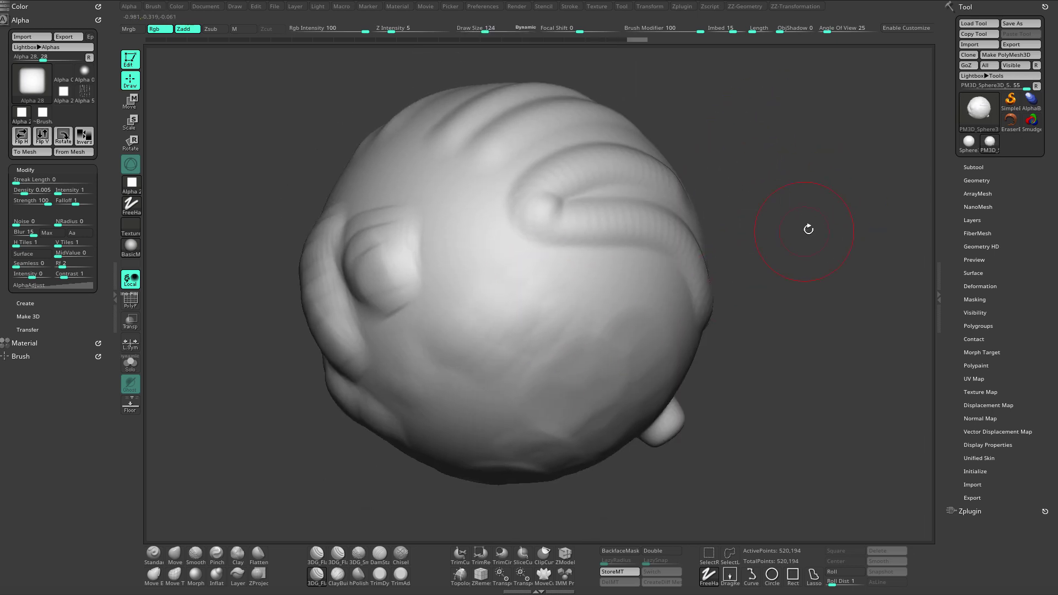
key("ctrl+z")
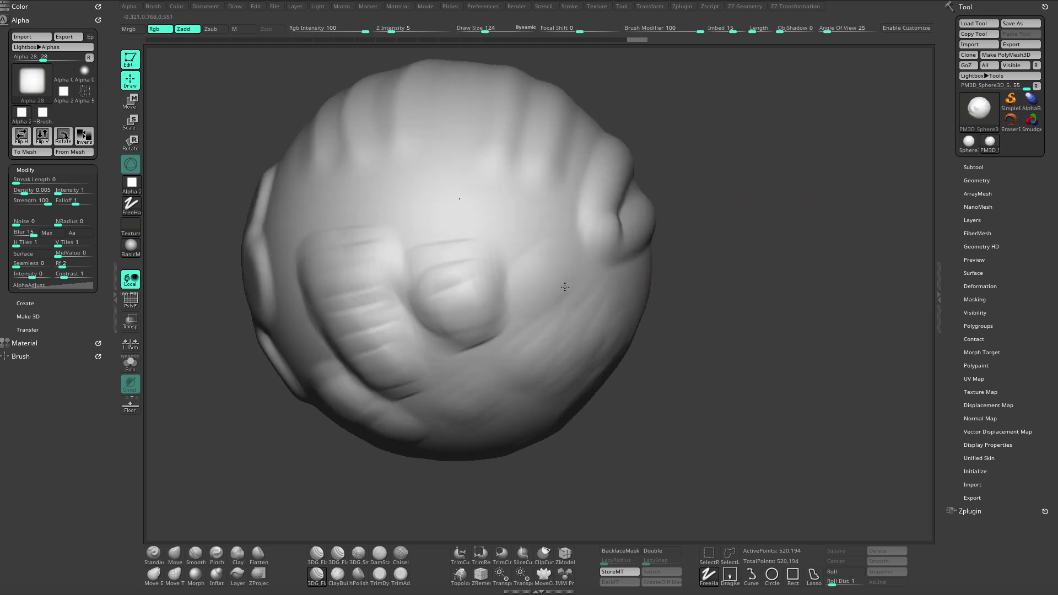
Step: Select the 3DG_Flatten brush, assign Alpha 28 to it and set the alpha's Blur to 0
key("ctrl+z")
left_click(317, 557)
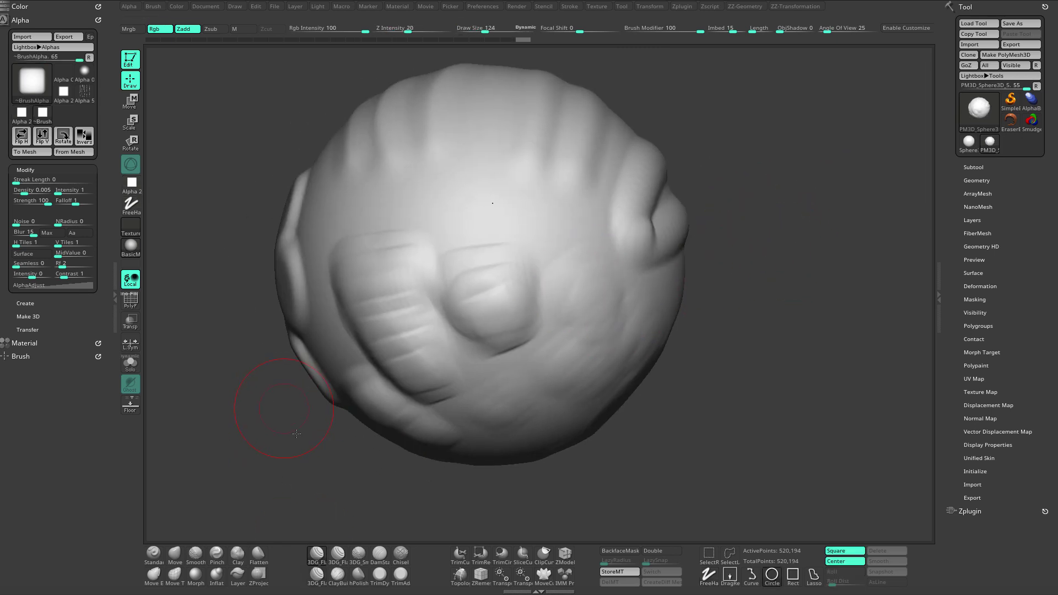
left_click(131, 184)
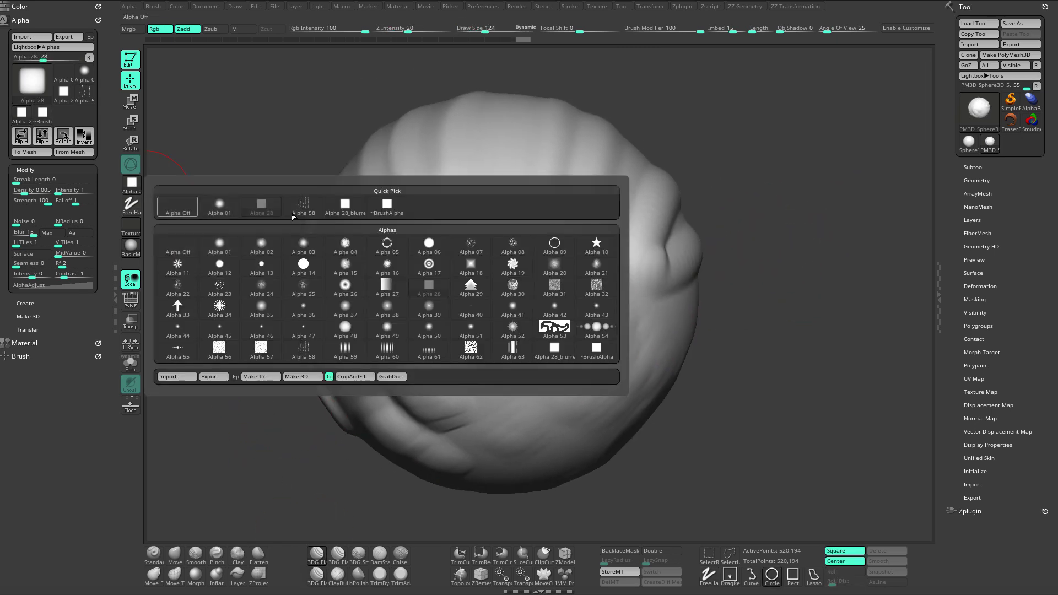
left_click(429, 287)
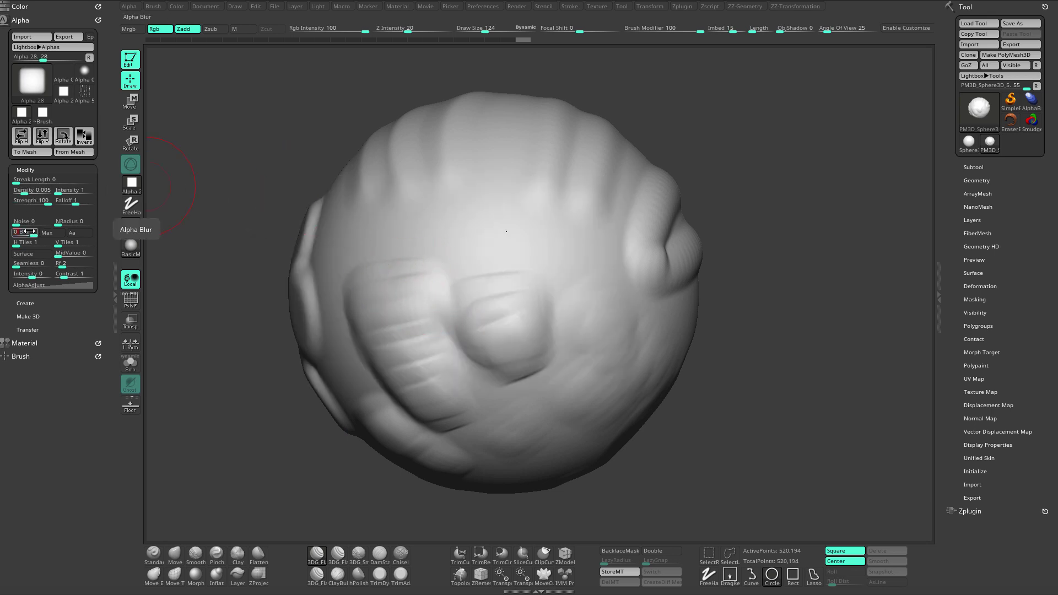
key("Return")
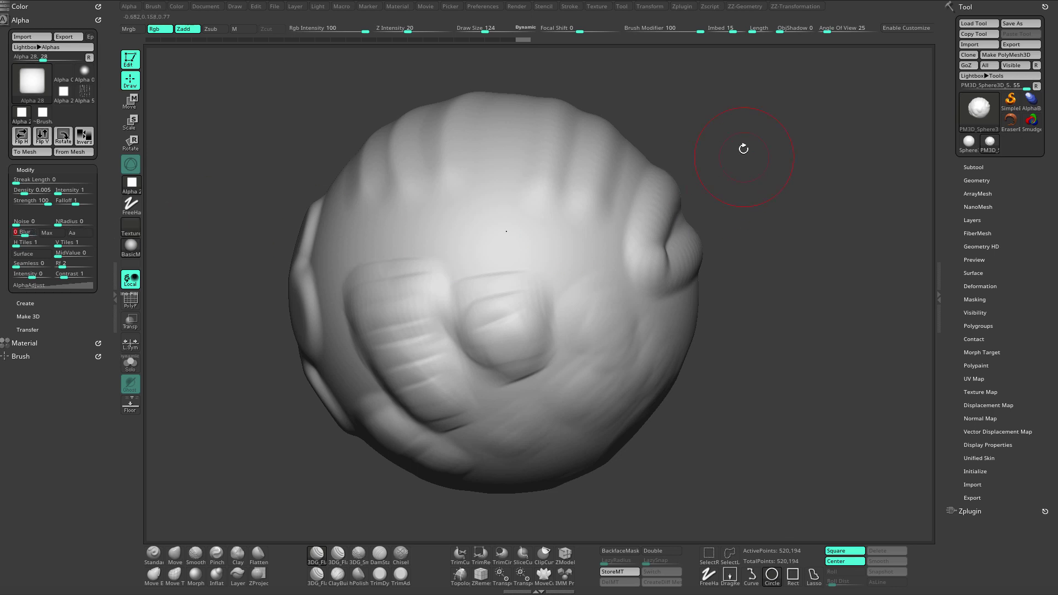
Step: Set the draw size to 81 and replace the brush's alpha with Alpha 28_blurred
key("s")
mouse_move(744, 149)
left_mouse_down()
mouse_move(769, 167)
mouse_move(727, 144)
left_mouse_up()
left_click(748, 168)
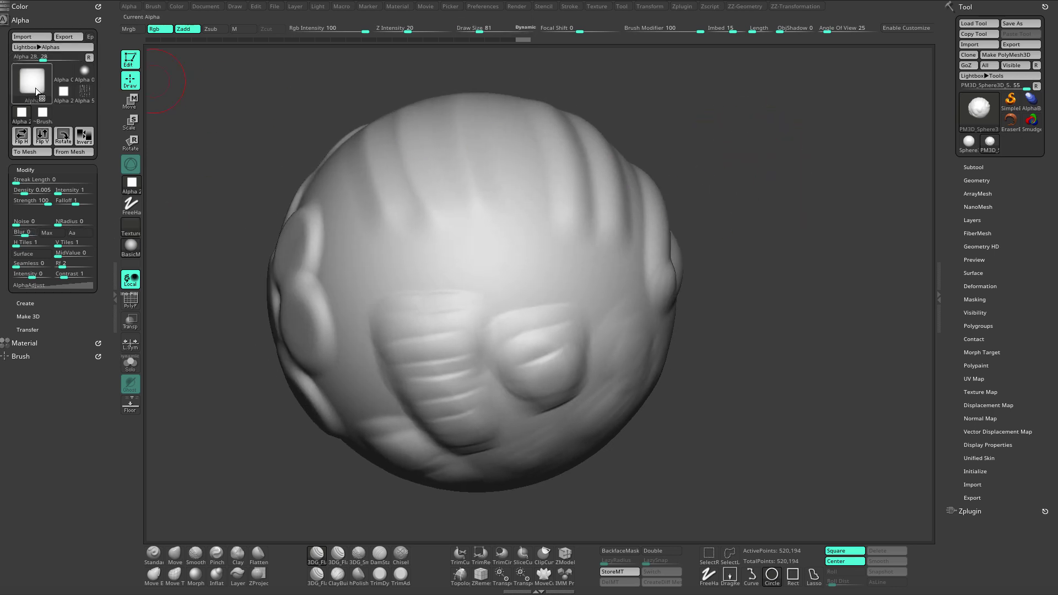
mouse_move(31, 92)
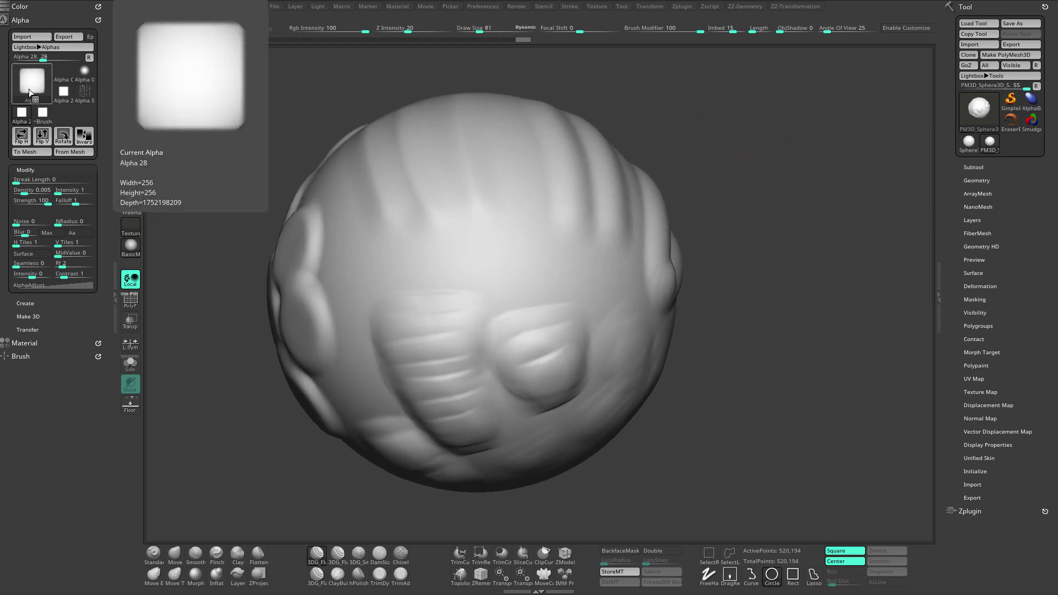
left_click_drag(774, 227, 779, 236, "alt")
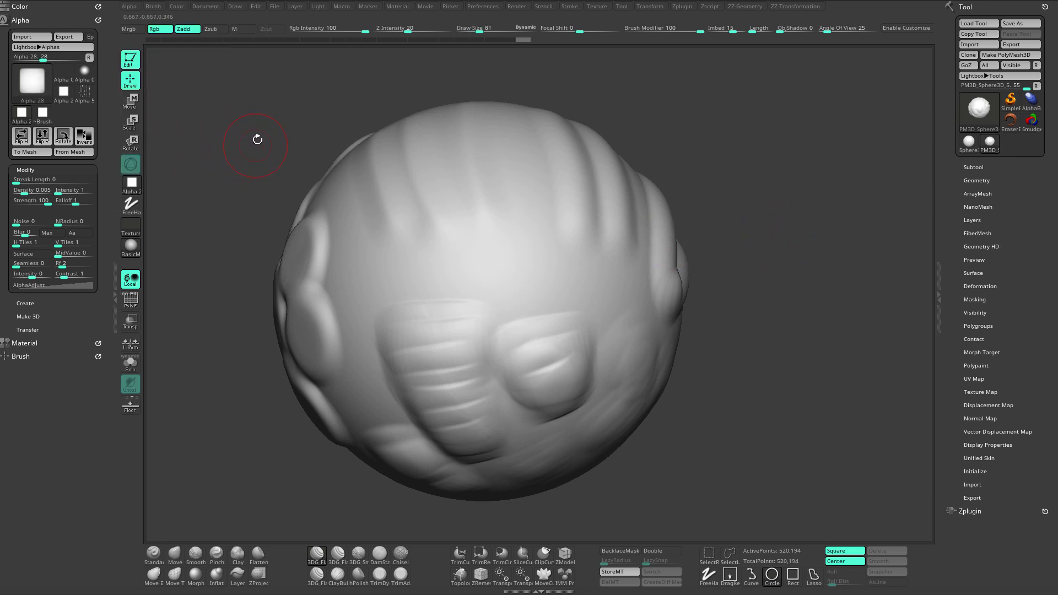
left_click_drag(207, 140, 214, 152)
left_click(133, 185)
mouse_move(559, 360)
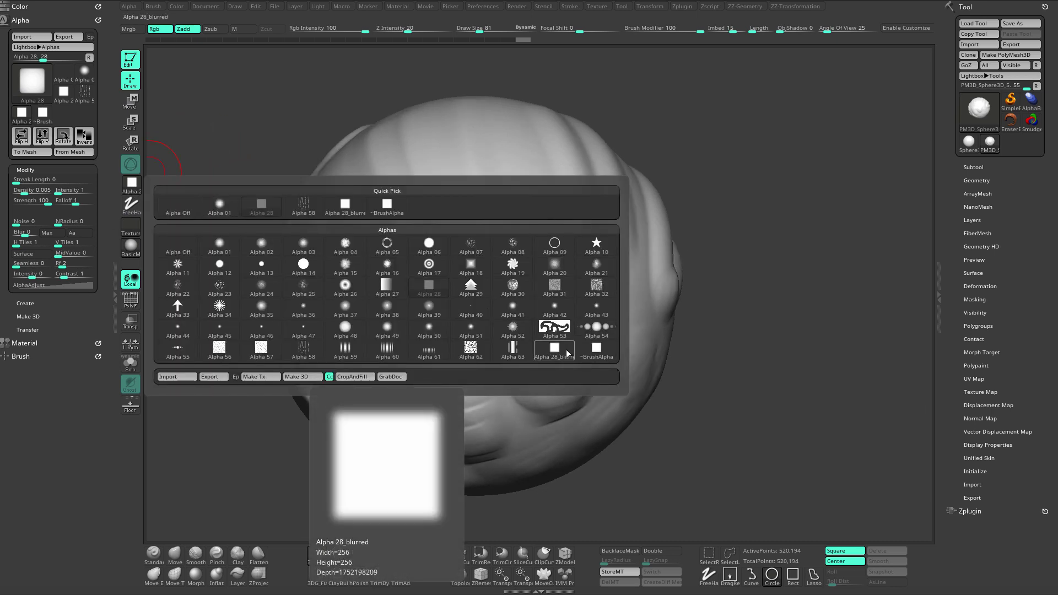
left_click(558, 351)
Step: Select the 3DG_Flatten_fine brush and set its draw size to 95
left_click_drag(750, 208, 750, 241)
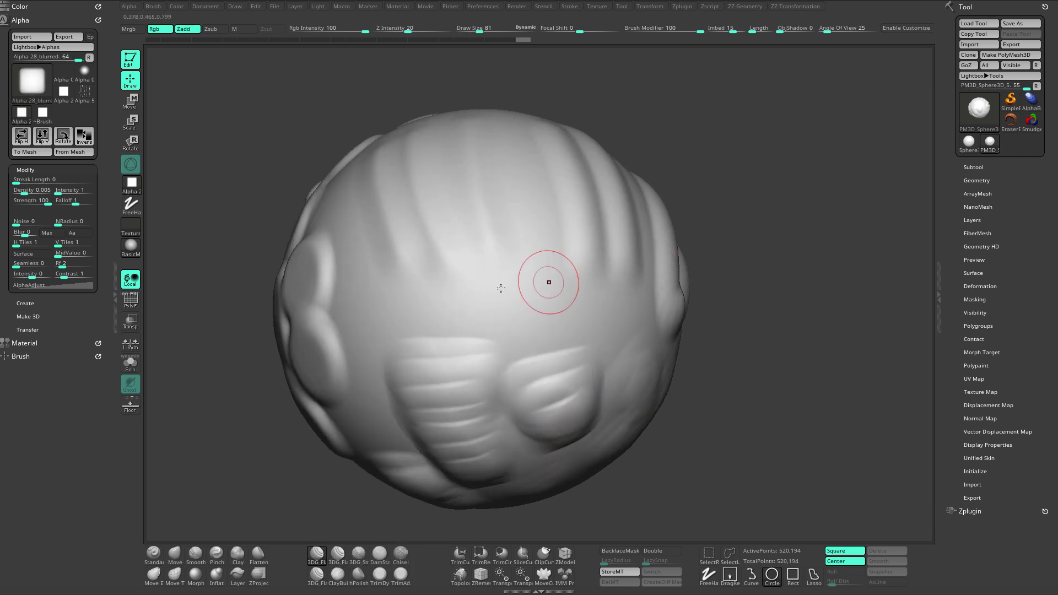
left_click_drag(517, 231, 539, 298)
right_click_drag(539, 298, 535, 268)
left_click(316, 575)
mouse_move(628, 220)
right_mouse_down()
mouse_move(630, 257)
mouse_move(432, 397)
right_mouse_up()
key("s")
mouse_move(432, 397)
left_mouse_down("alt")
mouse_move(495, 238)
mouse_move(649, 293)
left_mouse_up("alt")
left_click(495, 239)
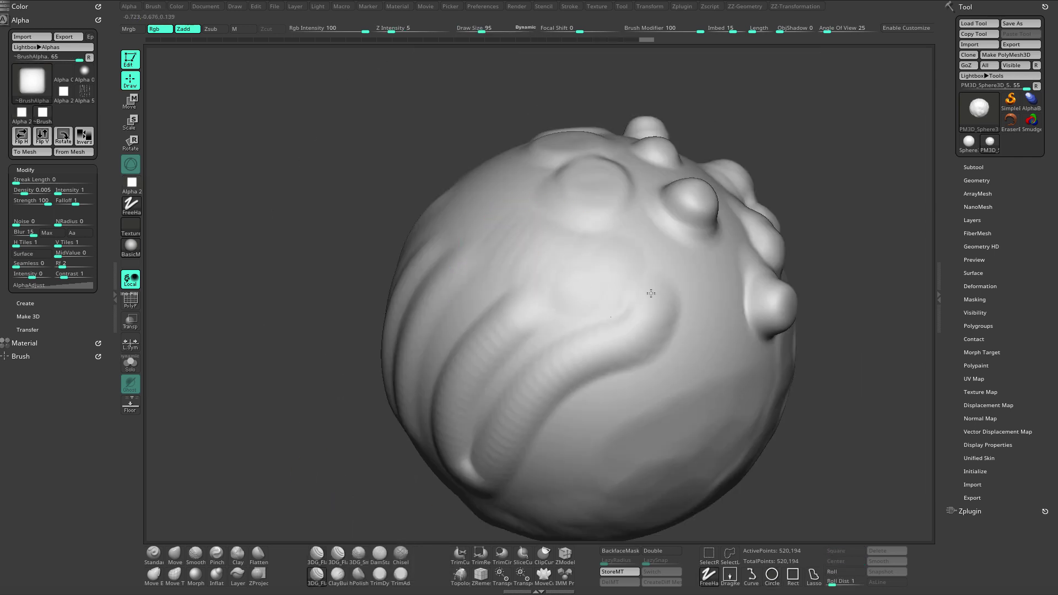
right_click_drag(649, 293, 717, 308)
right_click_drag(716, 309, 800, 178, "ctrl")
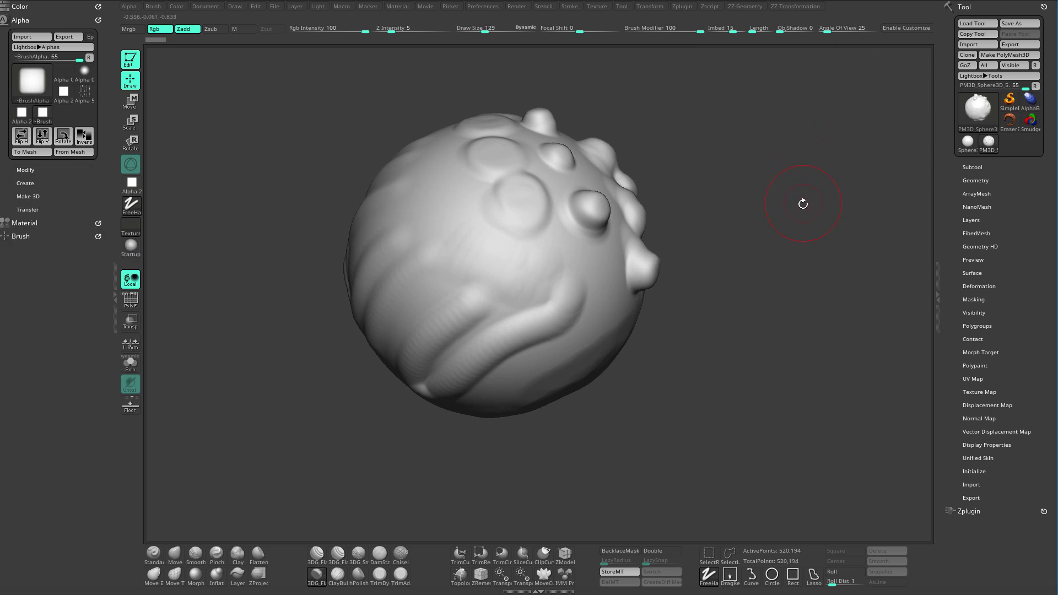
right_click_drag(799, 182, 810, 228)
right_click_drag(810, 228, 810, 218, "alt")
mouse_move(810, 203)
left_mouse_down()
mouse_move(817, 193)
mouse_move(821, 220)
left_mouse_up()
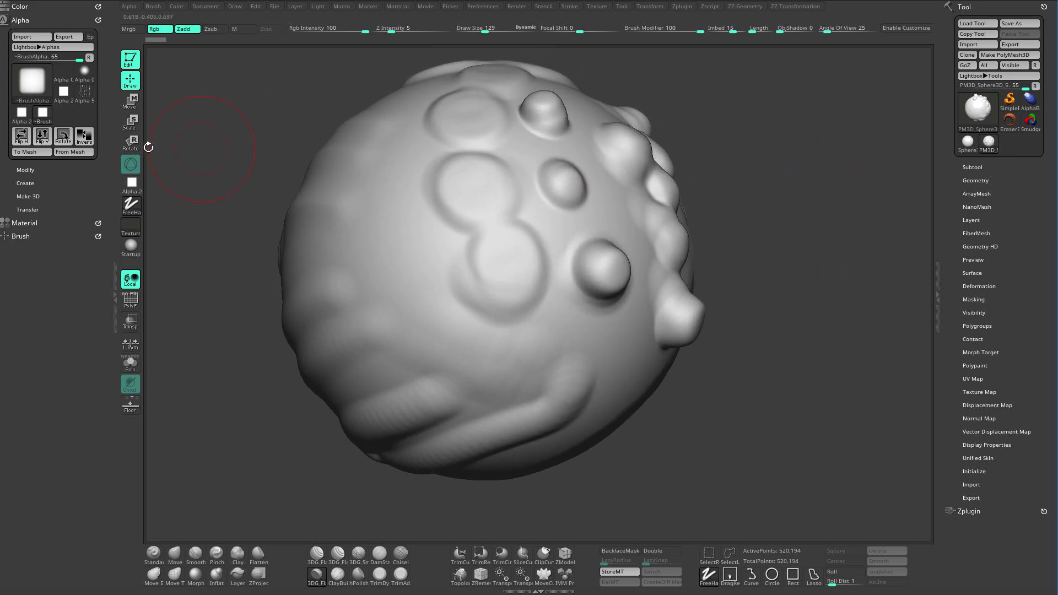
key("bracketleft")
right_click_drag(245, 175, 253, 166, "alt")
Step: Open the icon file selection for the 3DG_Flatten_fine brush, check the supported image formats and cancel
left_click(37, 235)
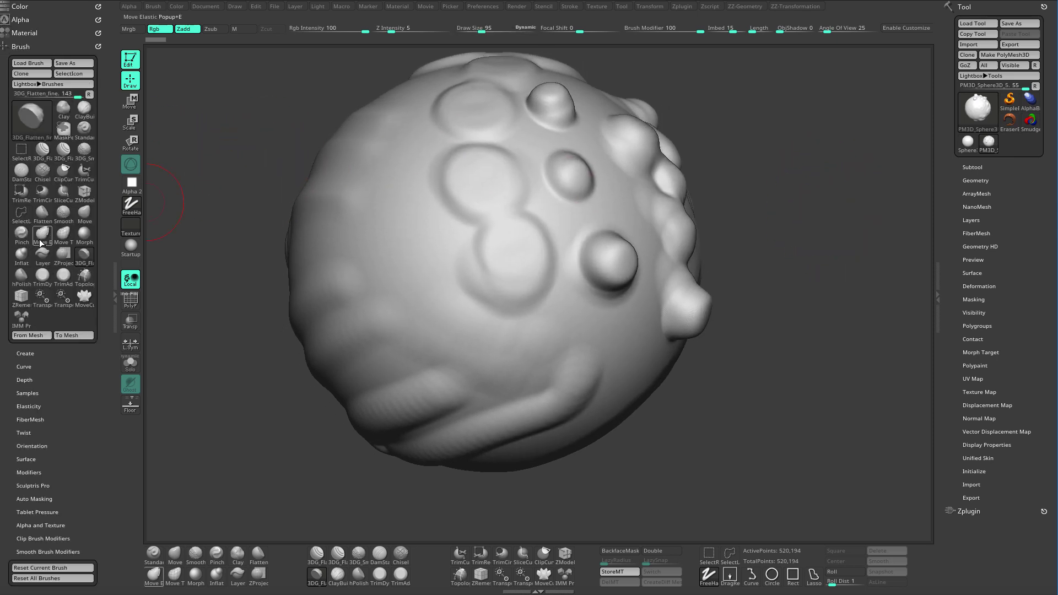
left_click(77, 75)
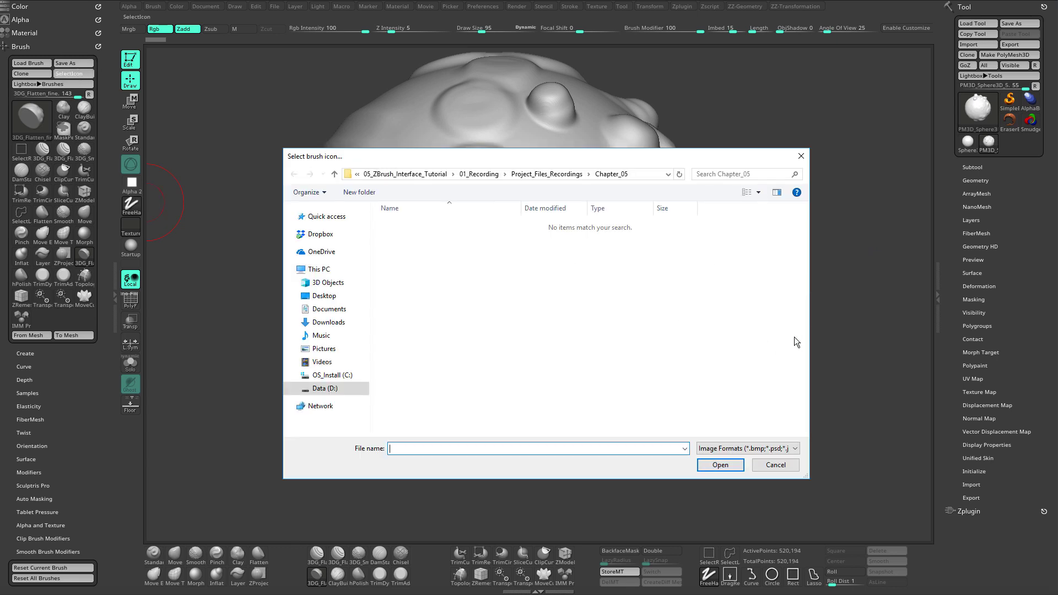
left_click(724, 447)
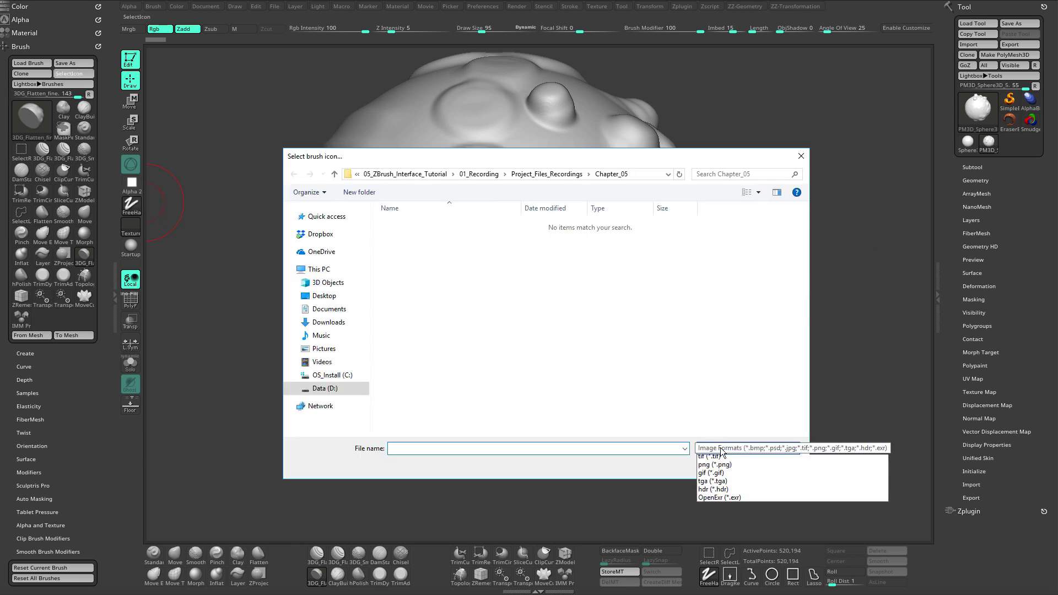
left_click(736, 447)
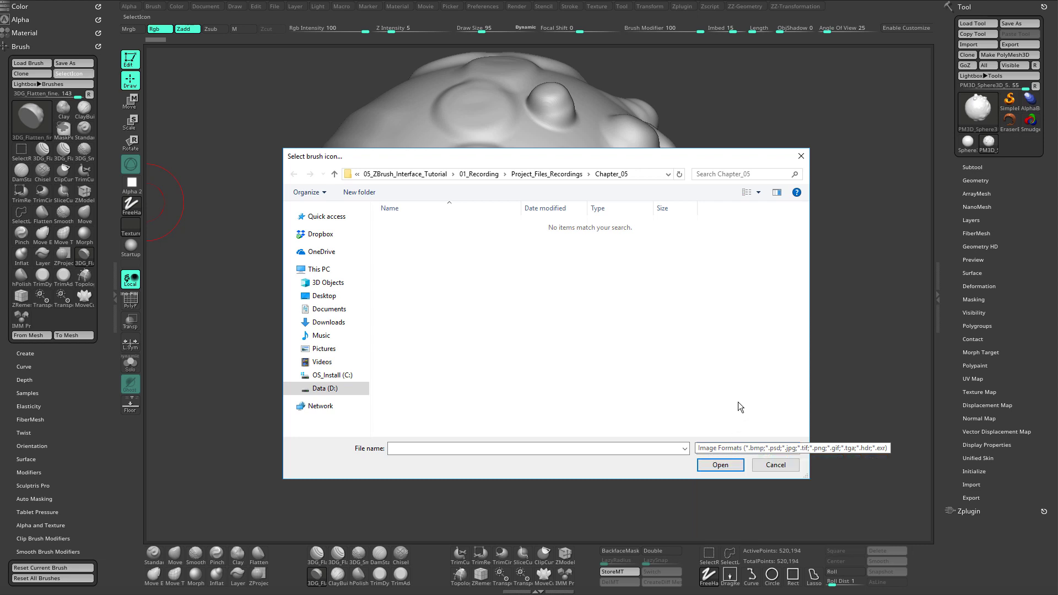
left_click(776, 464)
Step: Set the draw size of the 3DG_Flatten_fine brush to 77
key("s")
left_click_drag(802, 317, 800, 318)
left_click_drag(800, 344, 792, 349, "alt")
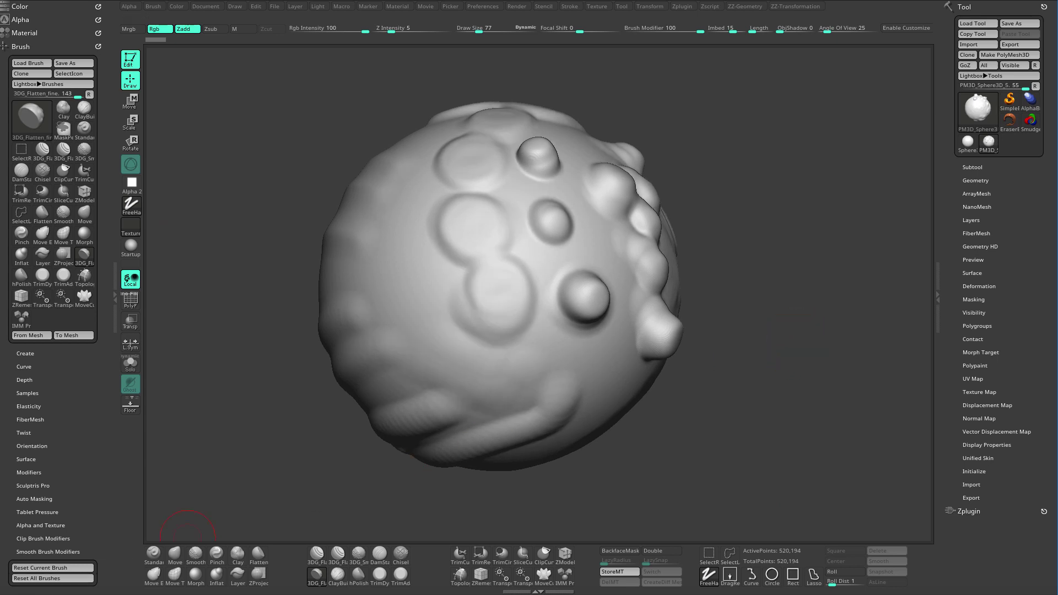
Step: Open BrushIconSample.psd from the BrushPresets folder in Photoshop, examine its layers and compare it with 3DGladiator_Flatten_Brush.psd
key("alt+Tab")
left_click_drag(586, 65, 587, 79)
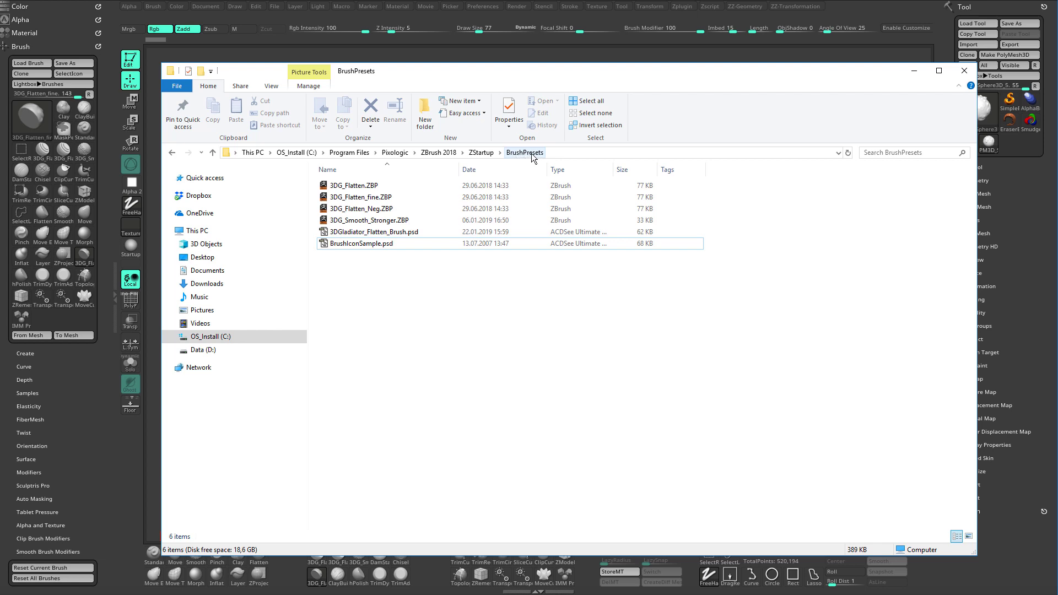
left_click(355, 247)
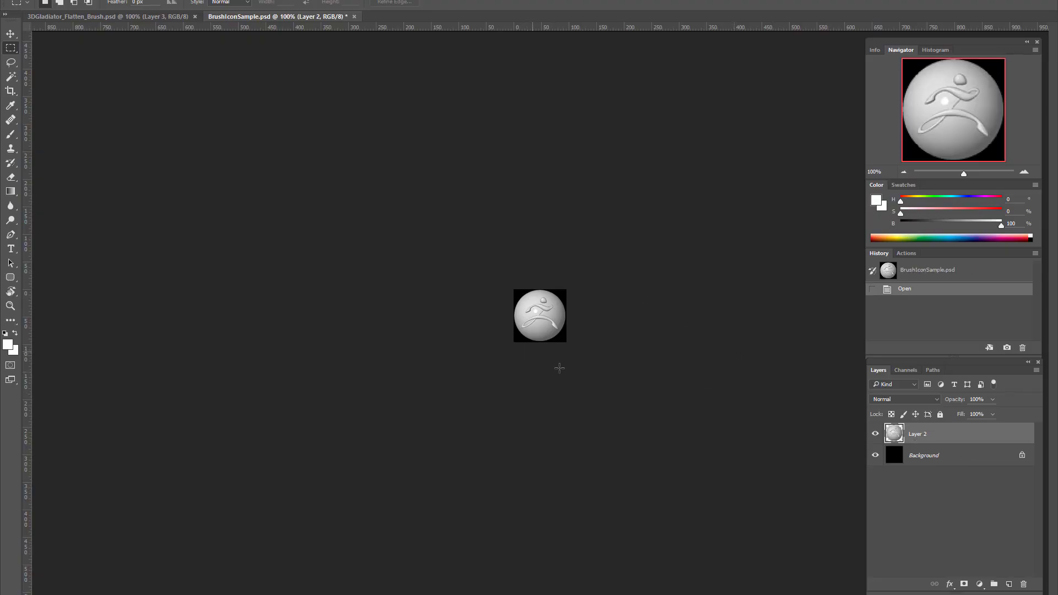
left_click(876, 436)
left_click(875, 435)
key("ctrl+Tab")
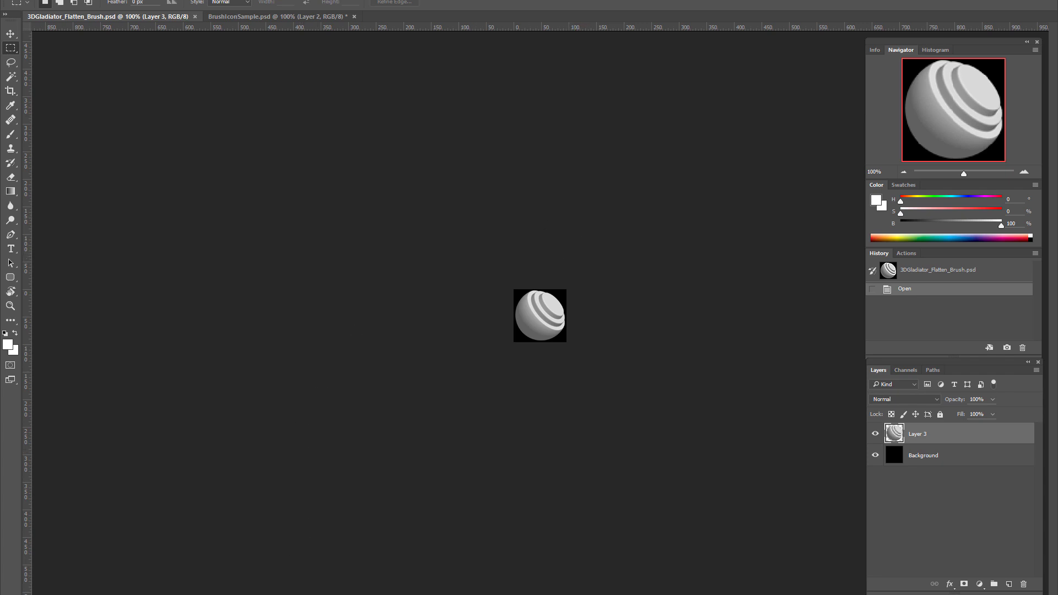
key("alt+Tab")
Step: Delete the lower subdivision levels of the sculpted sphere
mouse_move(779, 276)
left_mouse_down()
mouse_move(756, 256)
mouse_move(763, 279)
left_mouse_up()
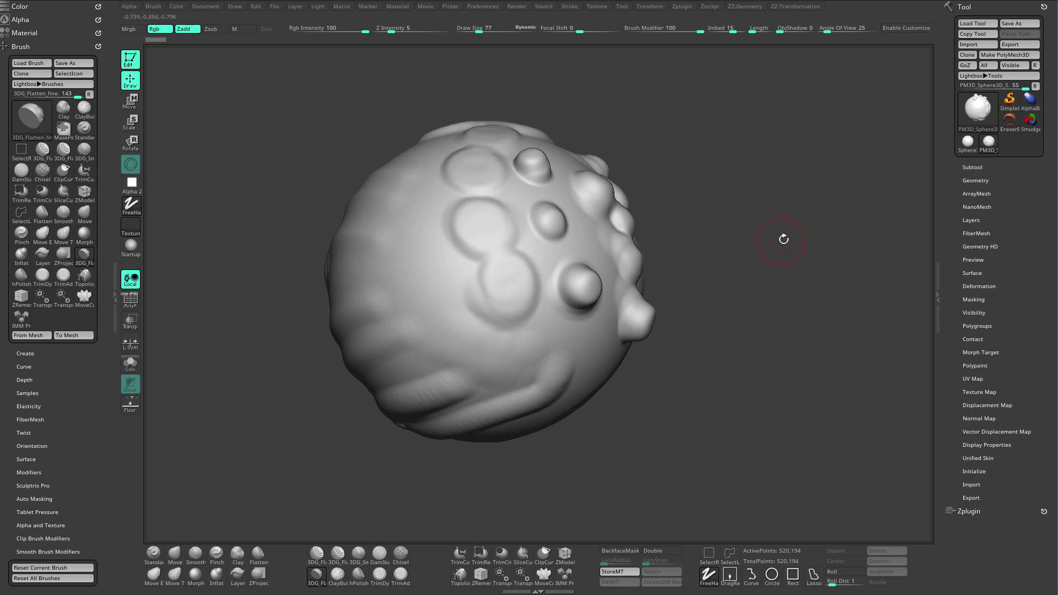
left_click_drag(784, 239, 784, 254, "alt")
left_click_drag(389, 138, 354, 141)
left_click_drag(784, 272, 738, 316, "alt")
key("ctrl+2")
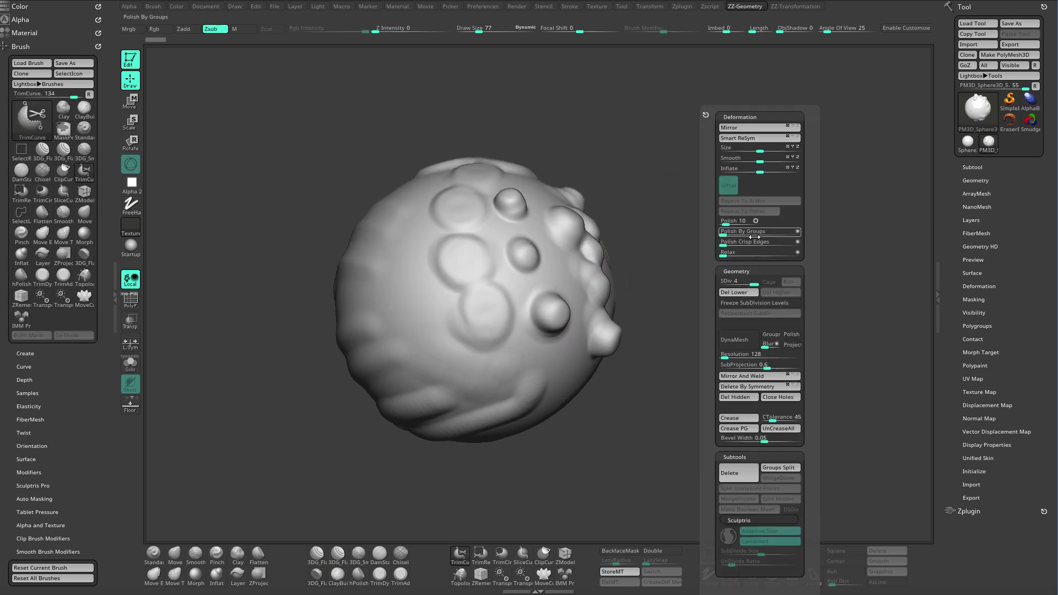
left_click(736, 298)
mouse_move(669, 305)
left_mouse_down("alt")
mouse_move(687, 316)
mouse_move(687, 287)
mouse_move(677, 303)
left_mouse_up("alt")
Step: Cut away the sphere's bumpy side along a diagonal line with the TrimCurve brush
left_click(459, 555)
mouse_move(381, 132)
left_mouse_down("ctrl+shift")
mouse_move(617, 392)
mouse_move(619, 422)
left_mouse_up("ctrl+shift")
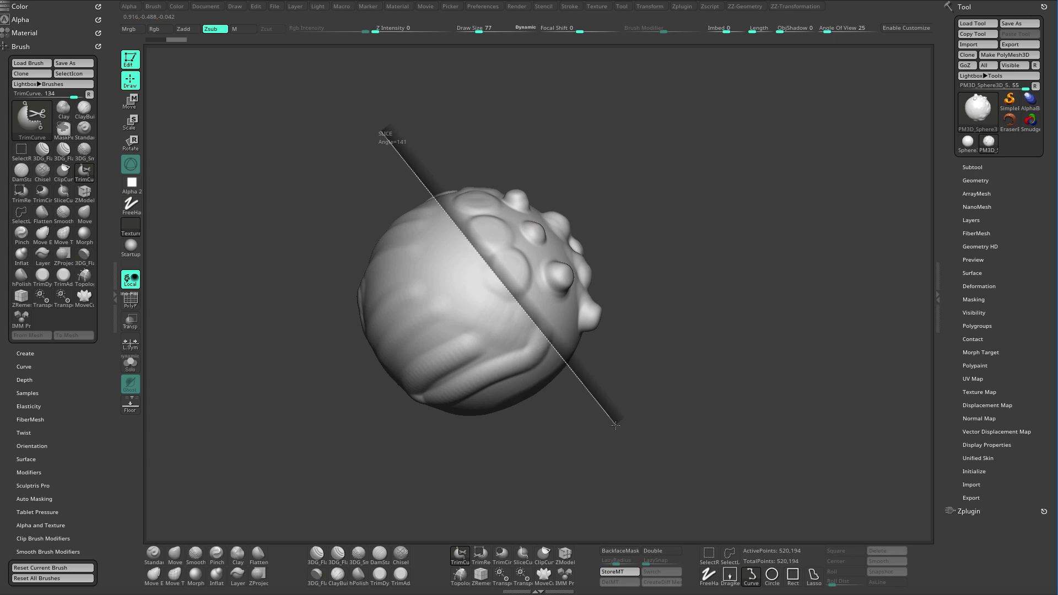
mouse_move(799, 270)
left_mouse_down()
mouse_move(760, 294)
mouse_move(762, 345)
mouse_move(794, 304)
mouse_move(794, 331)
mouse_move(809, 333)
mouse_move(782, 326)
mouse_move(776, 289)
left_mouse_up()
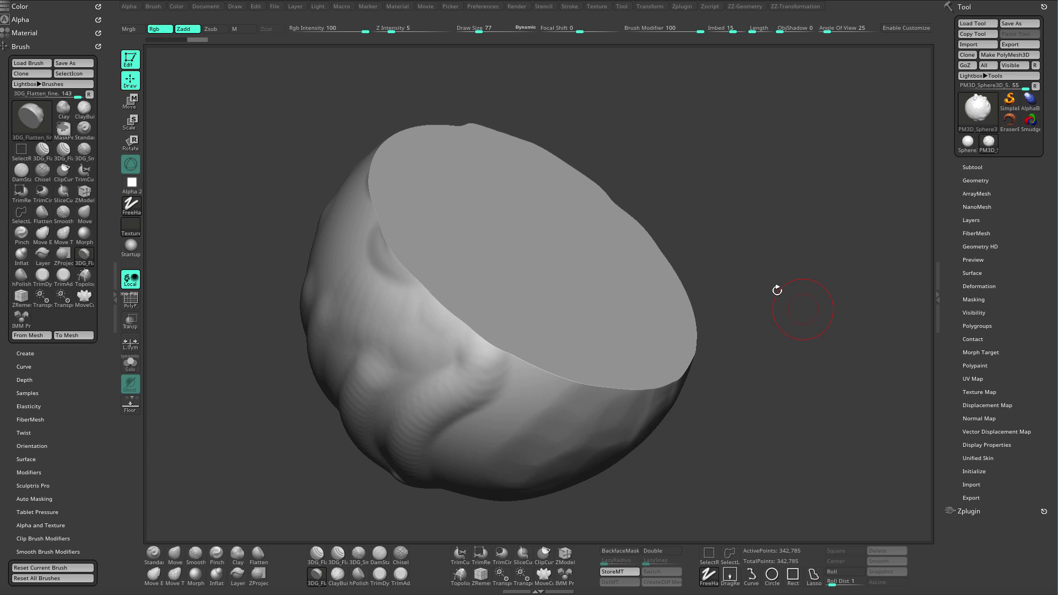
Step: Capture the trimmed sphere on the canvas as the 3DG_Flatten_fine brush's icon, retaking it from different viewing angles
left_click(80, 73)
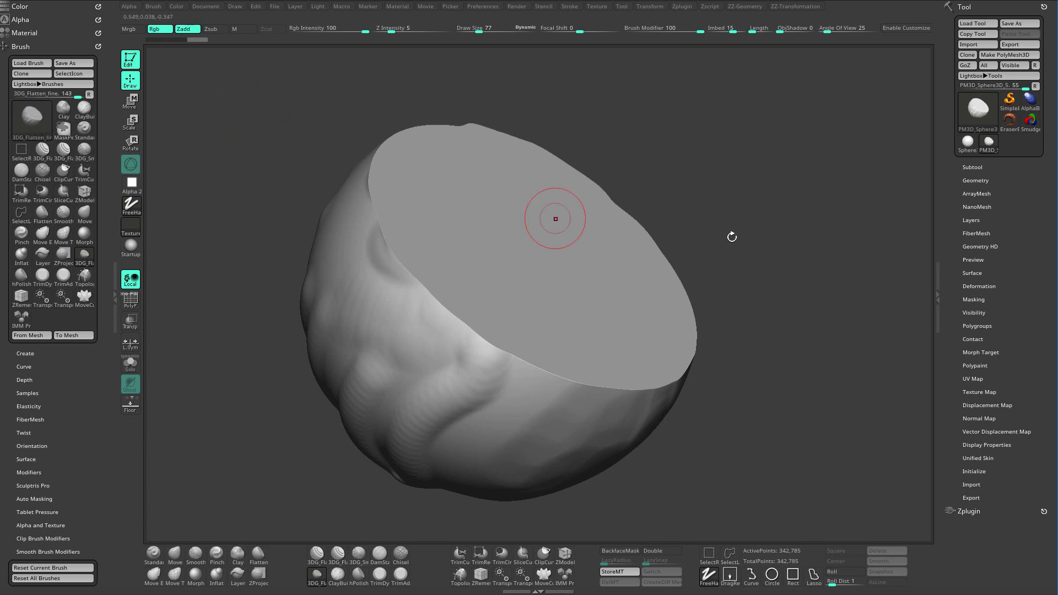
left_click_drag(732, 236, 827, 224)
right_click_drag(826, 223, 638, 216, "ctrl")
left_click_drag(639, 216, 512, 236)
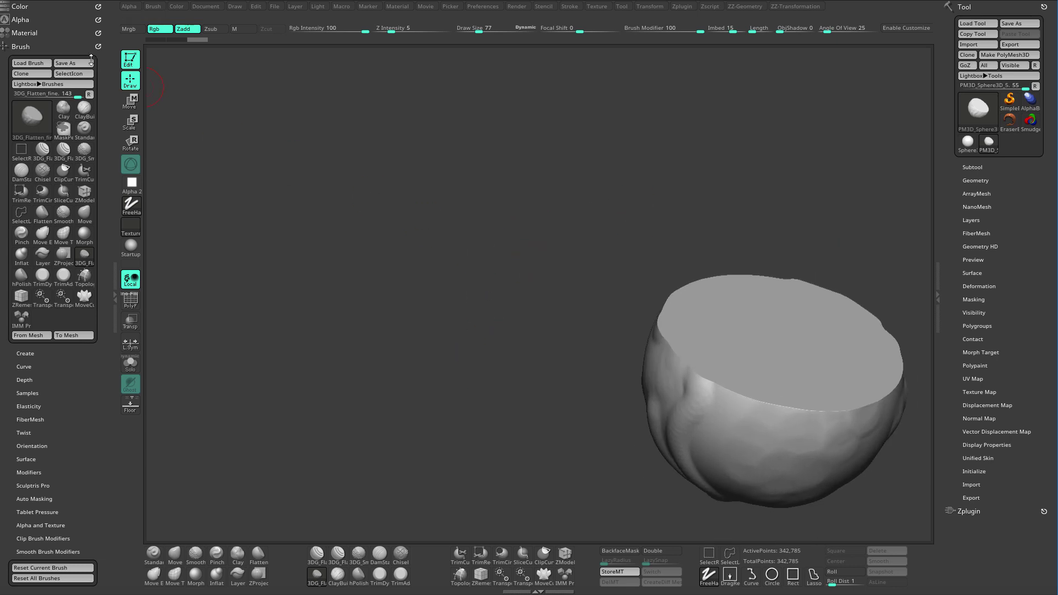
left_click(81, 74)
mouse_move(33, 116)
mouse_move(532, 184)
left_mouse_down()
mouse_move(500, 255)
mouse_move(312, 200)
mouse_move(332, 204)
mouse_move(248, 224)
mouse_move(253, 236)
mouse_move(149, 204)
left_mouse_up()
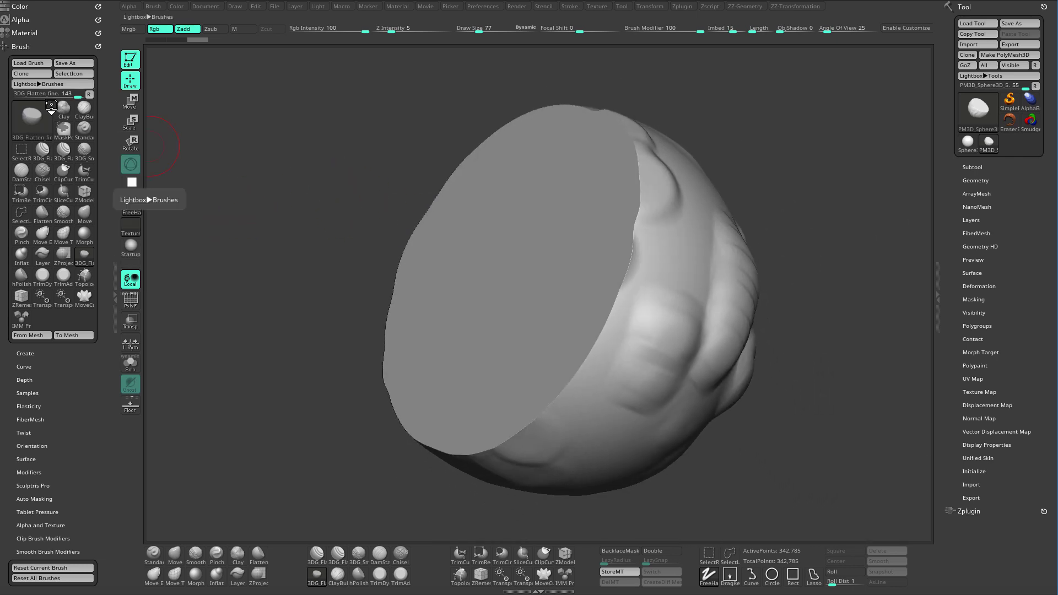
left_click(74, 74)
left_click_drag(248, 147, 262, 161)
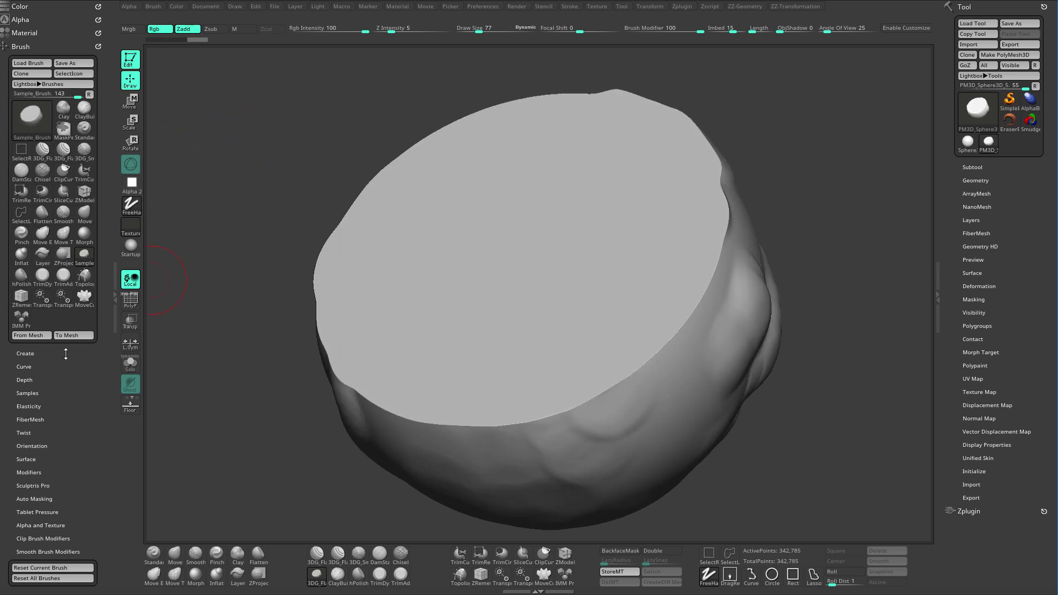
left_click(31, 354)
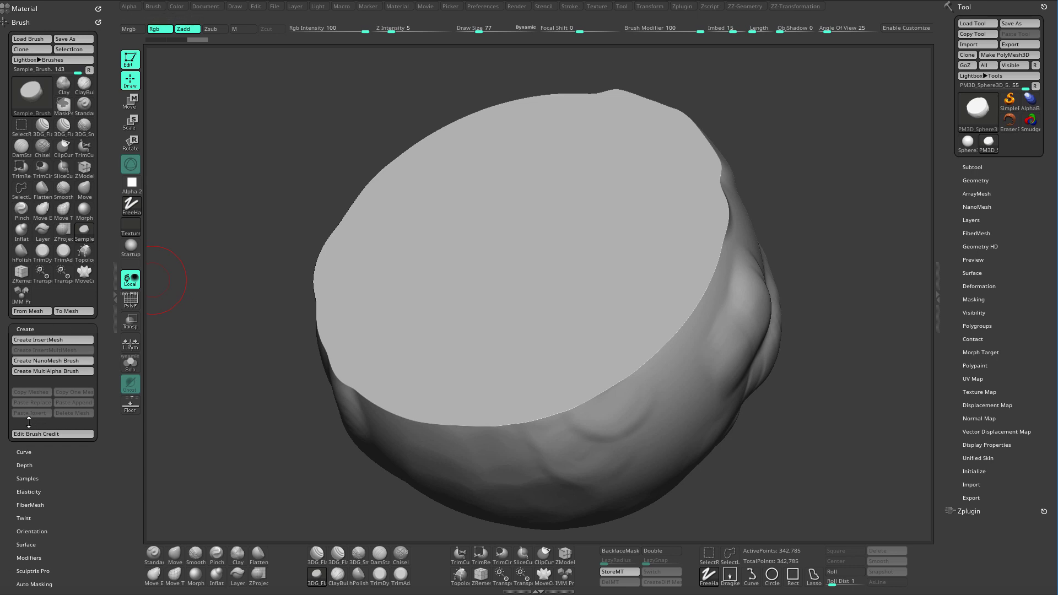
left_click(55, 433)
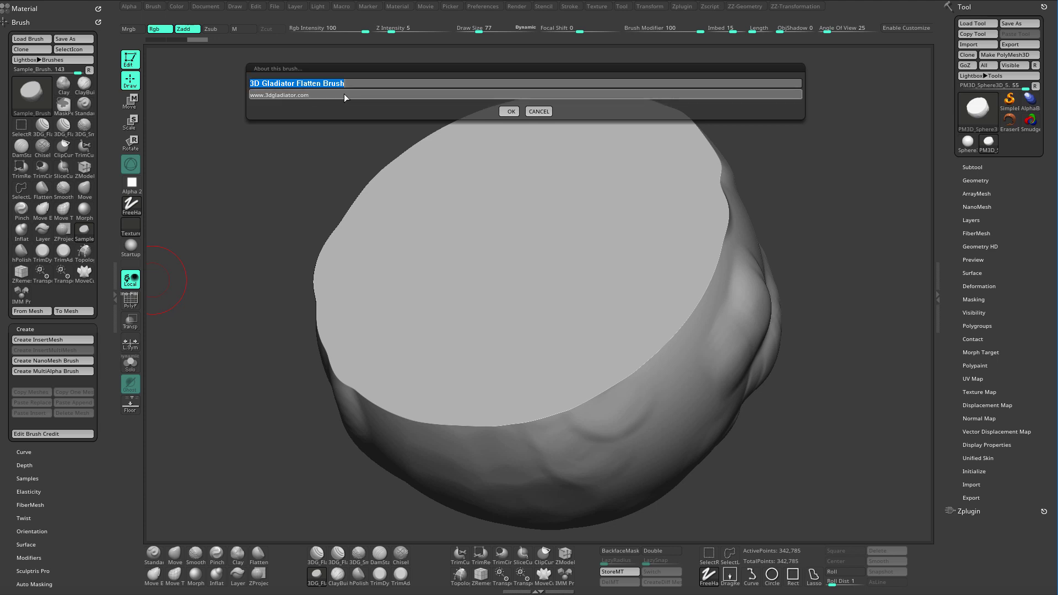
left_click(509, 111)
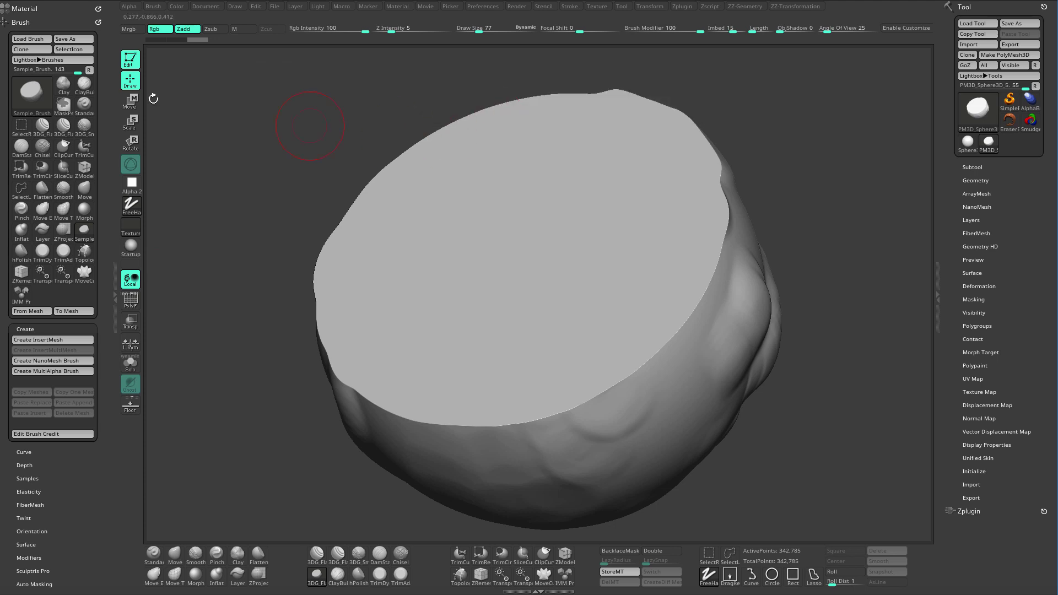
Step: Check the BrushPresets folder as the brush's save location and cancel saving
left_click(74, 38)
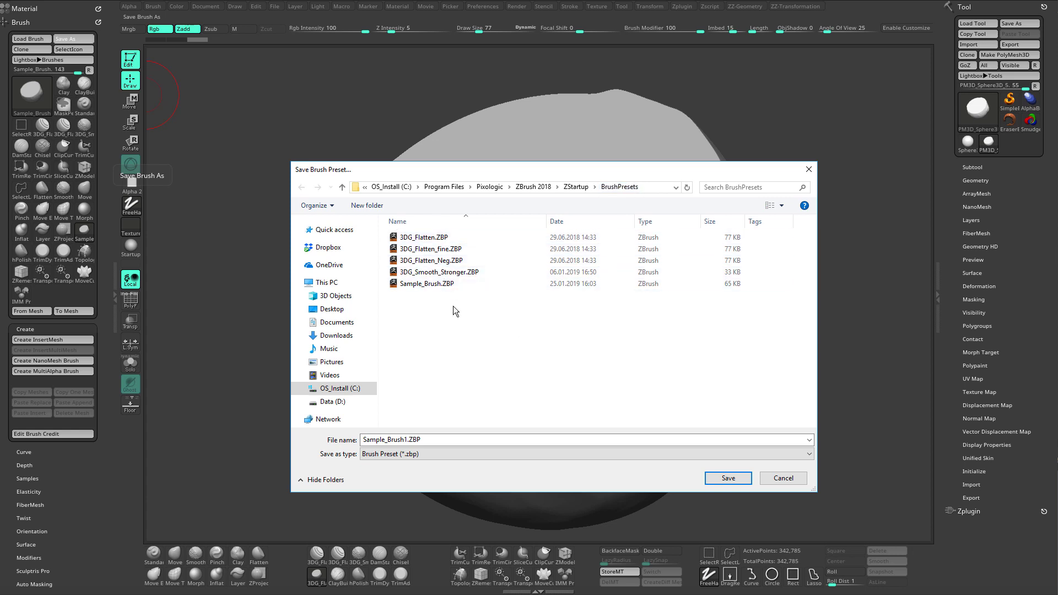
left_click(794, 480)
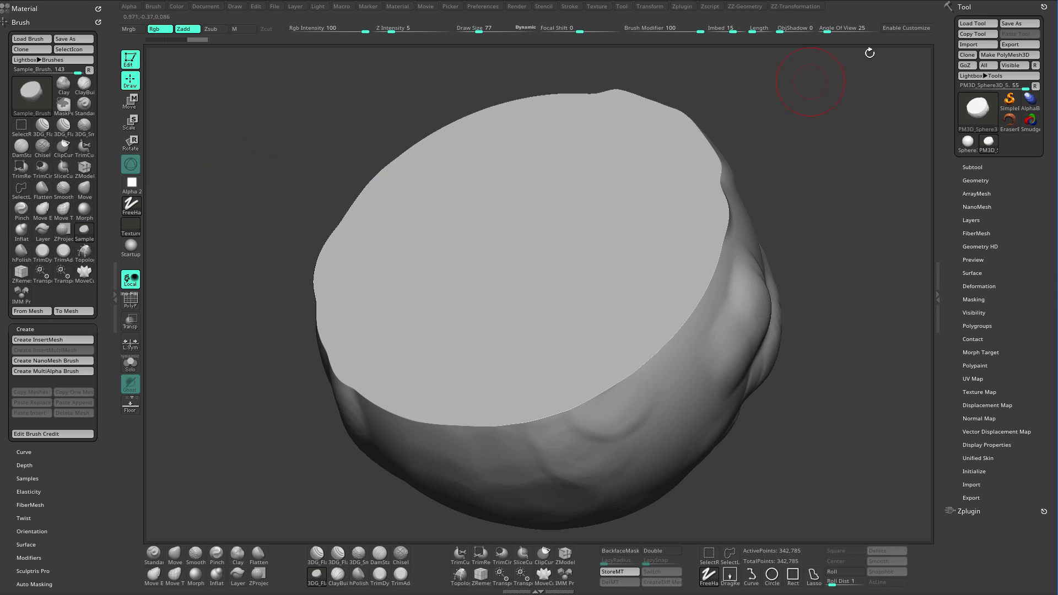
Step: Add Sample_Brush to the custom interface's brush row beside Chisel, enabling customization for the change and disabling it again
left_click(906, 28)
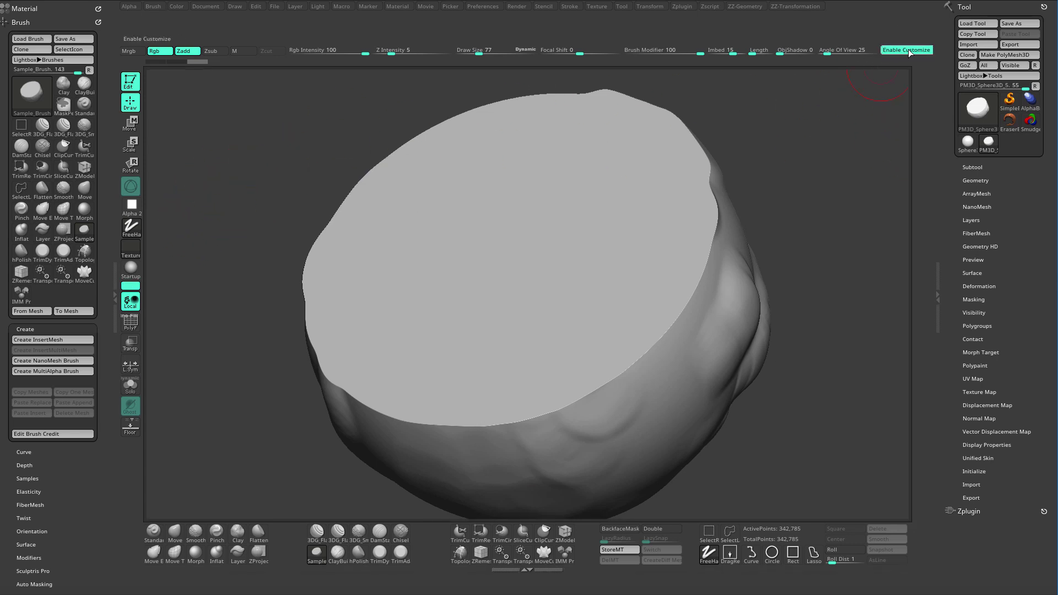
mouse_move(86, 232)
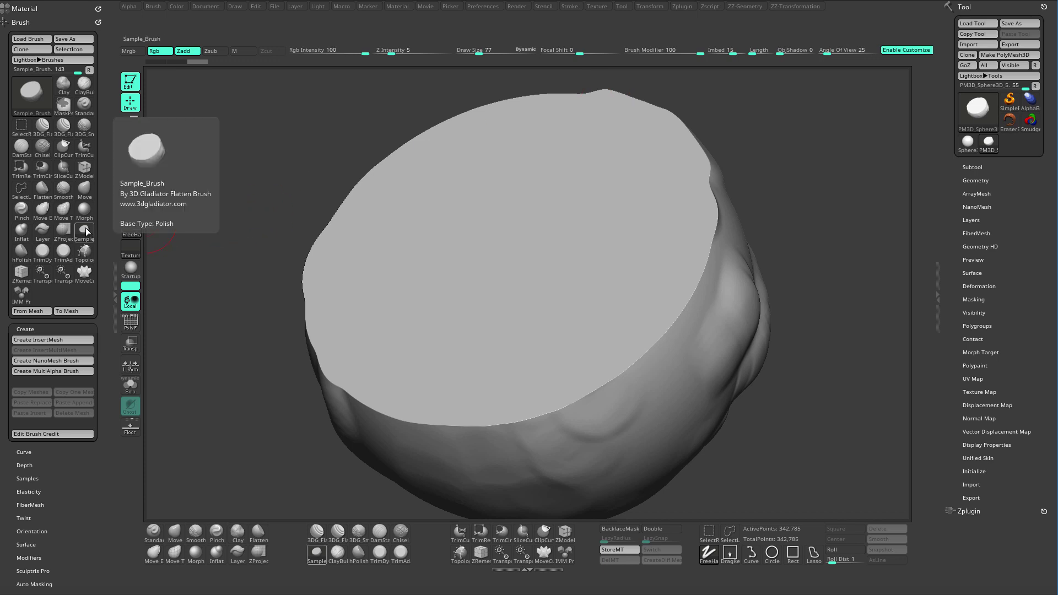
key("ctrl")
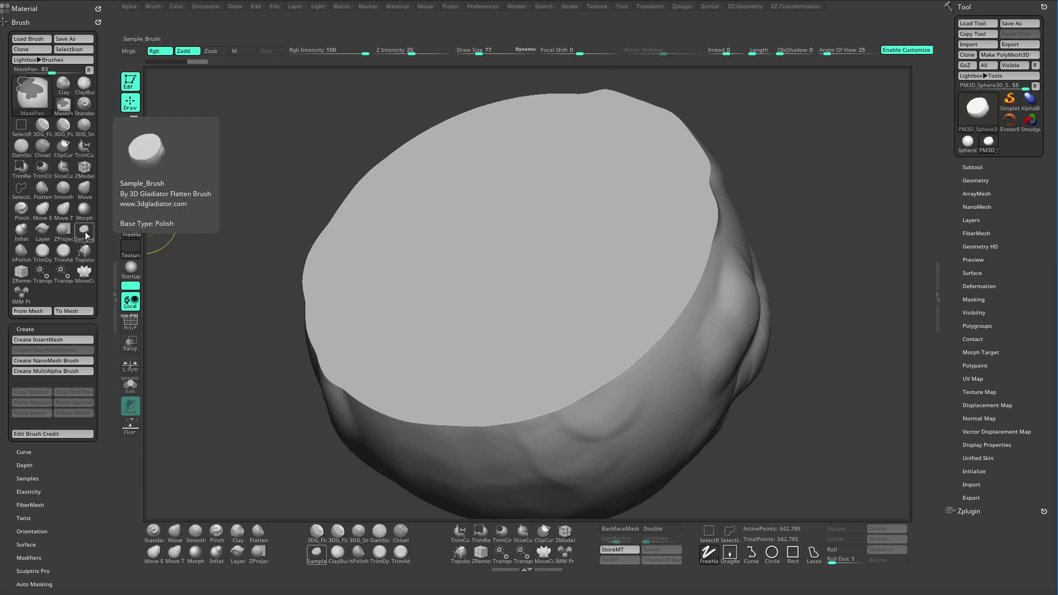
mouse_move(86, 236)
left_mouse_down("ctrl+alt")
mouse_move(356, 496)
mouse_move(422, 534)
left_mouse_up("ctrl+alt")
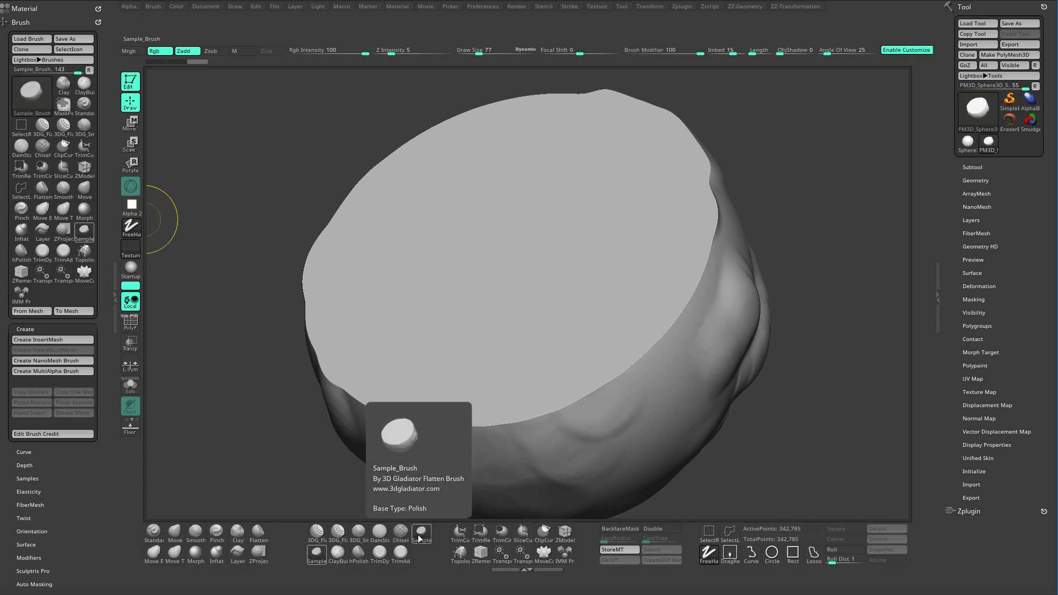
left_click(417, 535)
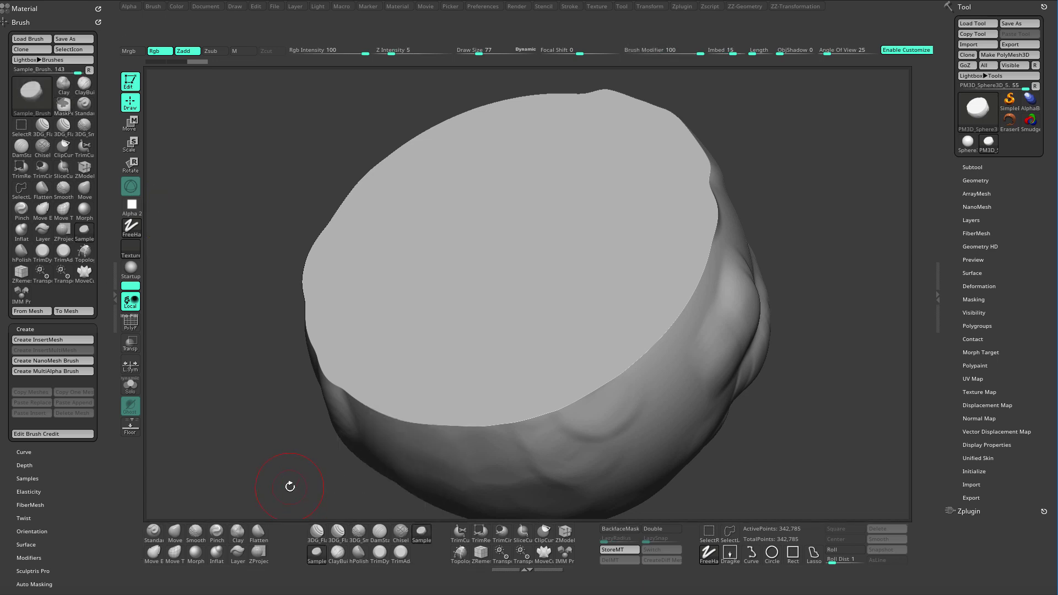
left_click(907, 51)
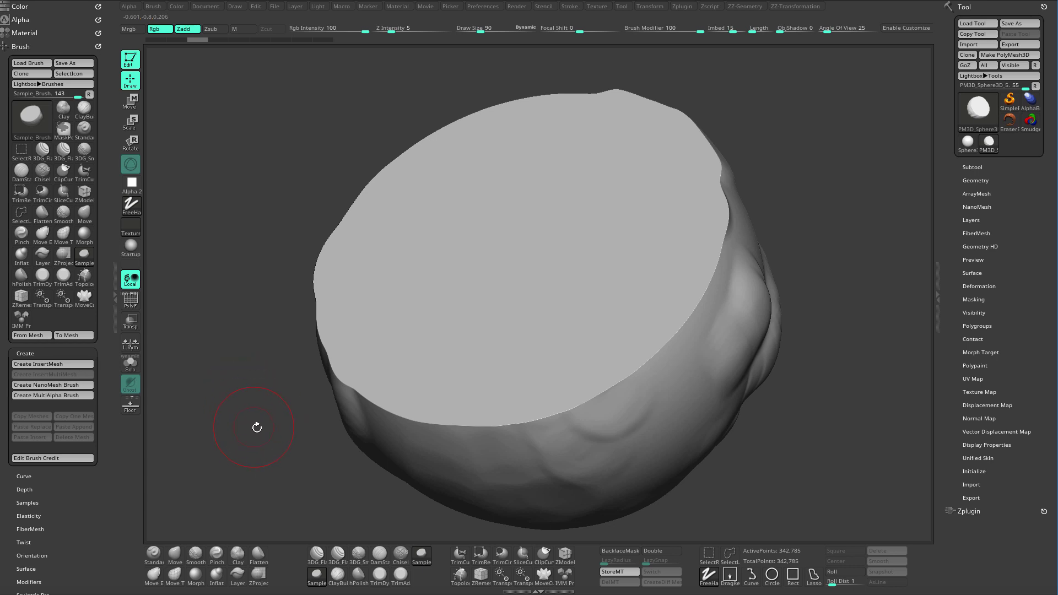
Step: Look through the Lightbox brush library and open its Smooth folder to examine the available smoothing brushes
mouse_move(263, 441)
left_mouse_down()
mouse_move(267, 456)
mouse_move(276, 437)
mouse_move(273, 452)
mouse_move(270, 443)
left_mouse_up()
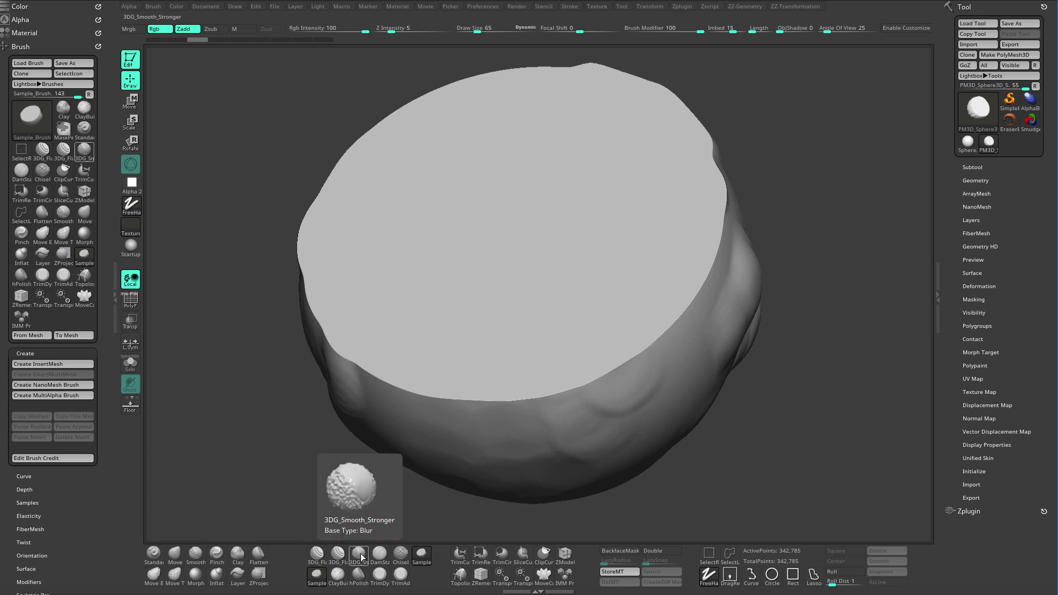
mouse_move(276, 473)
left_mouse_down()
mouse_move(278, 482)
mouse_move(277, 470)
left_mouse_up()
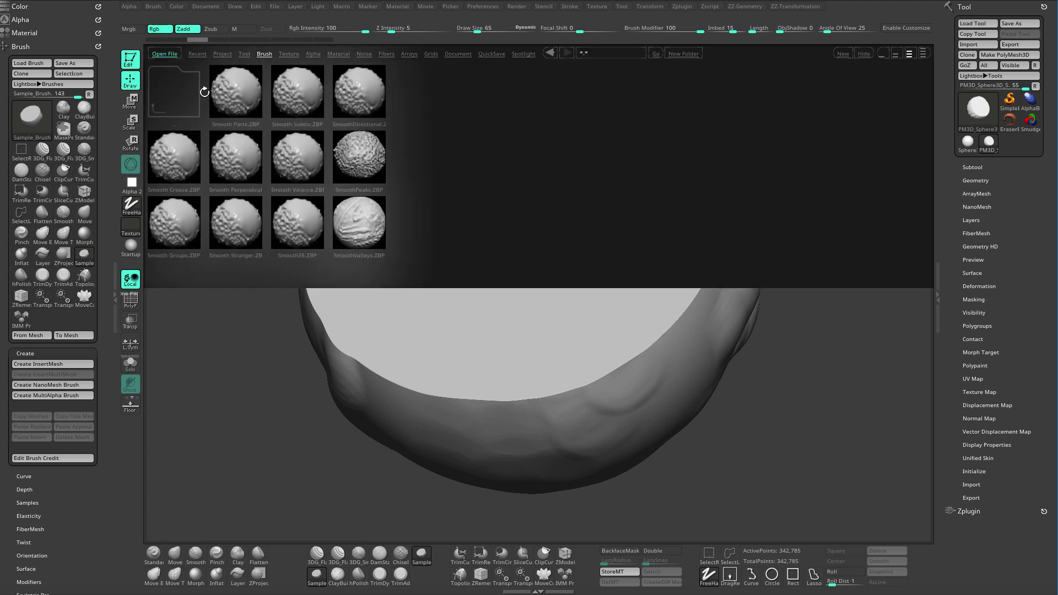
left_click(265, 54)
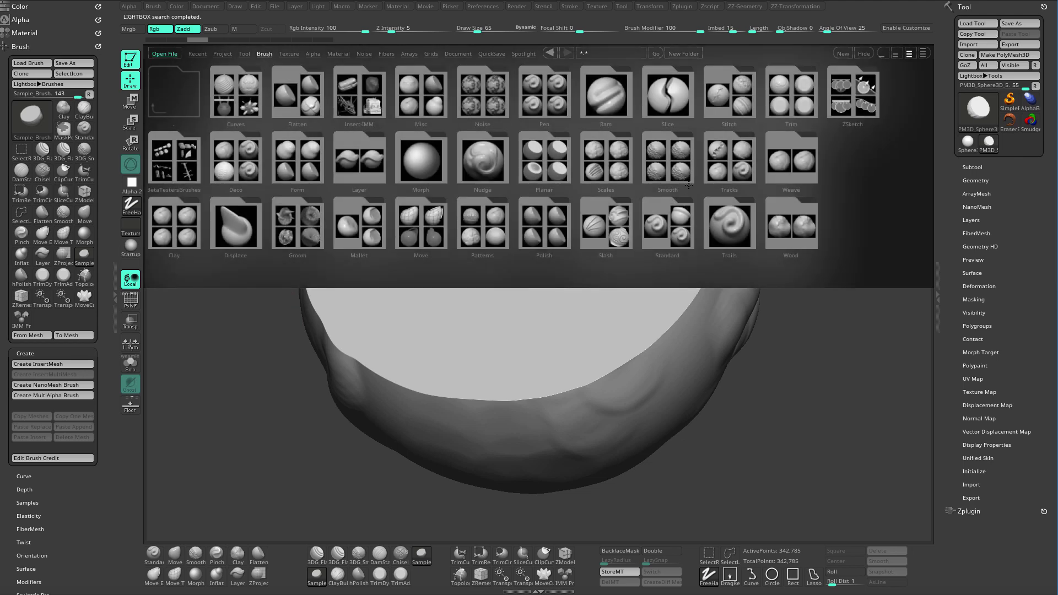
left_click(668, 175)
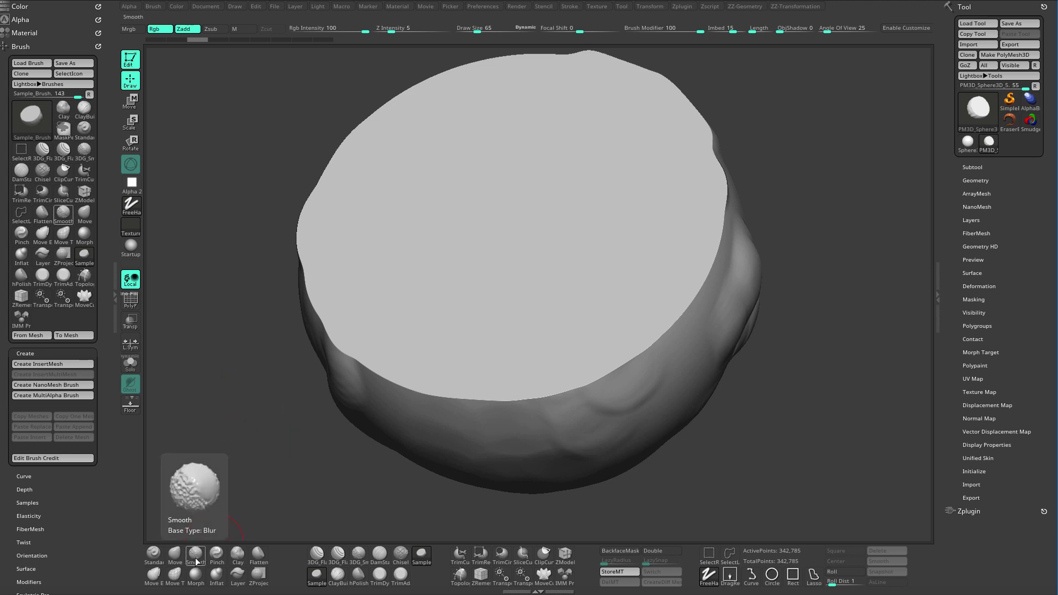
Step: Read the Weighted Smooth Mode description in the Smooth Brush Modifiers and set the smooth brush's mode to 1 (Stronger)
mouse_move(243, 456)
left_mouse_down()
mouse_move(251, 461)
mouse_move(112, 479)
left_mouse_up()
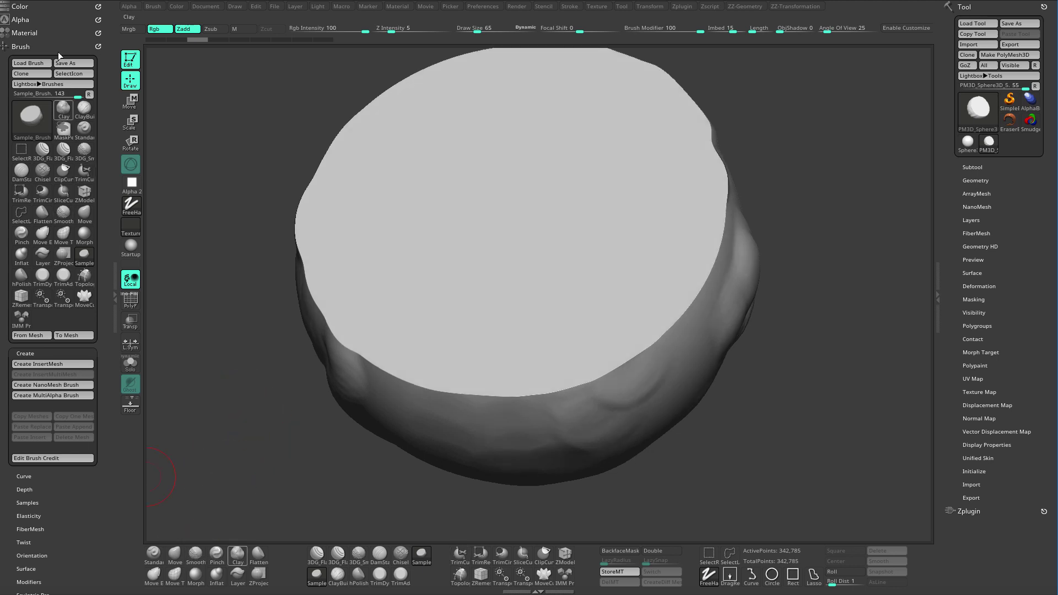
left_click_drag(71, 526, 73, 437)
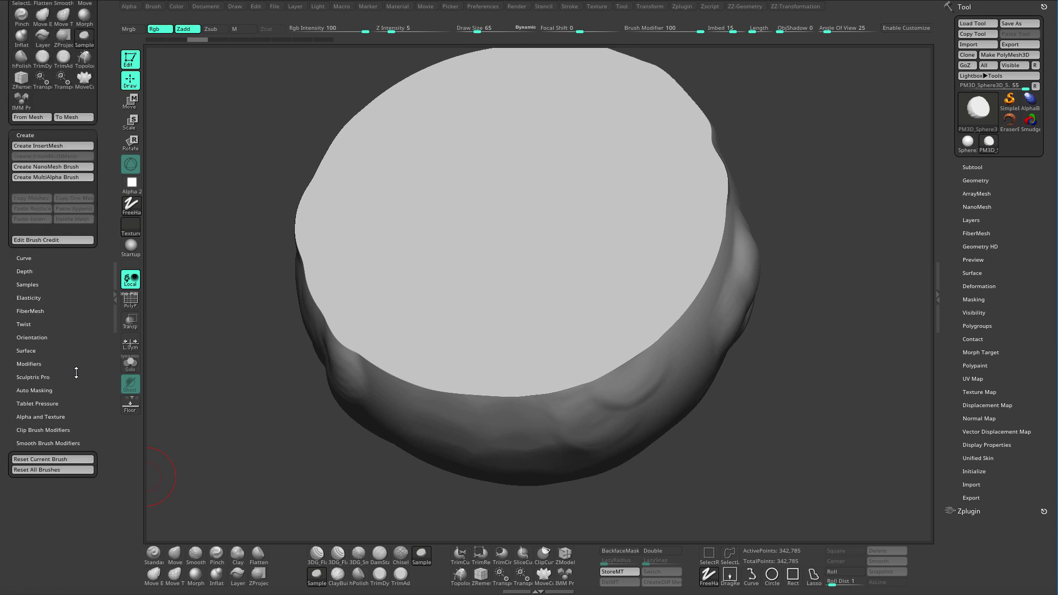
left_click_drag(76, 373, 84, 386)
left_click(68, 436)
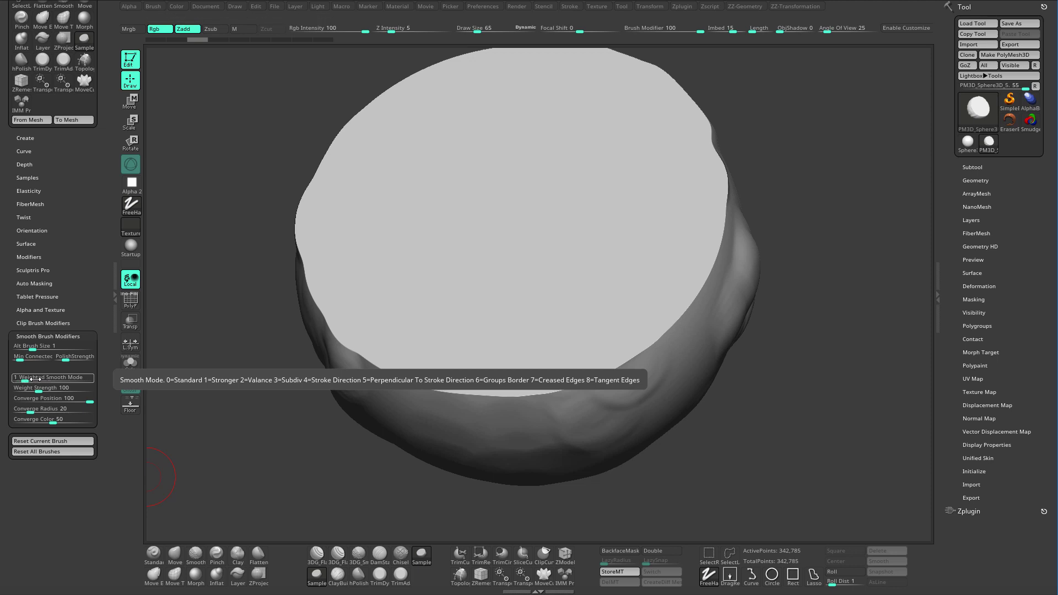
left_click(34, 380)
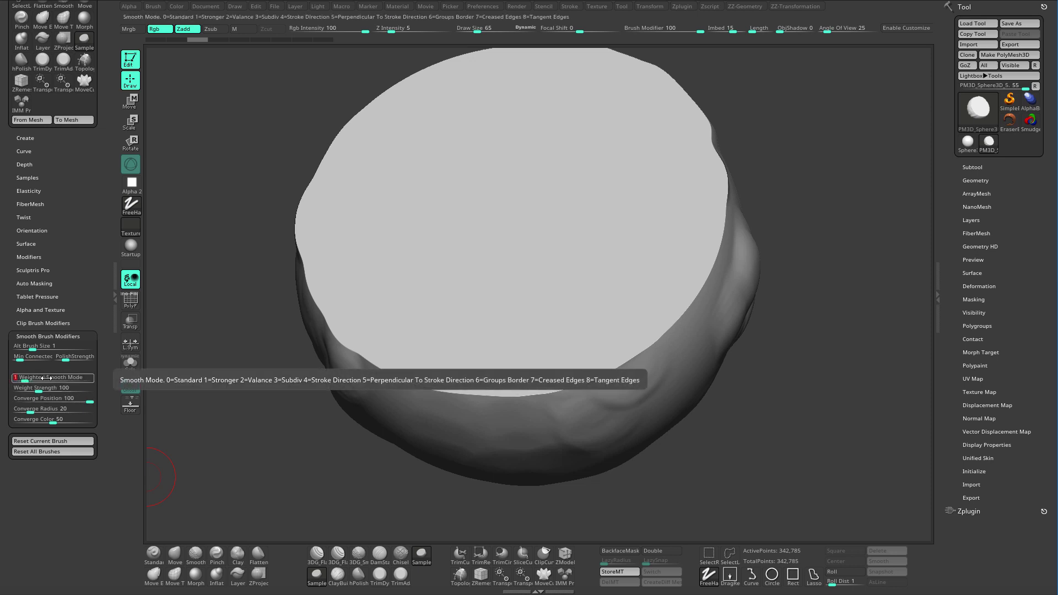
key("ctrl")
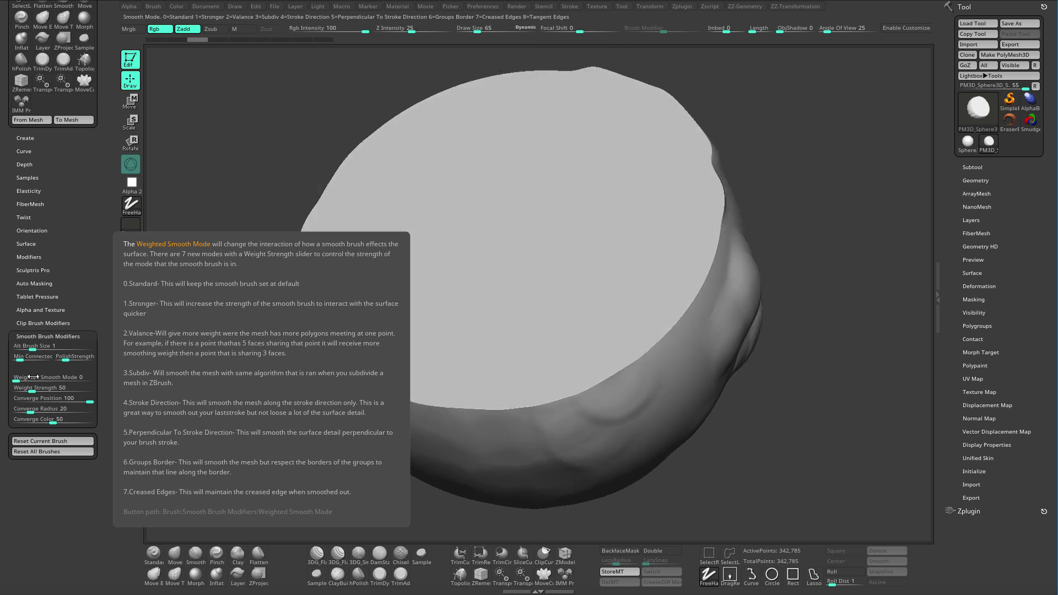
left_click(26, 380, "shift")
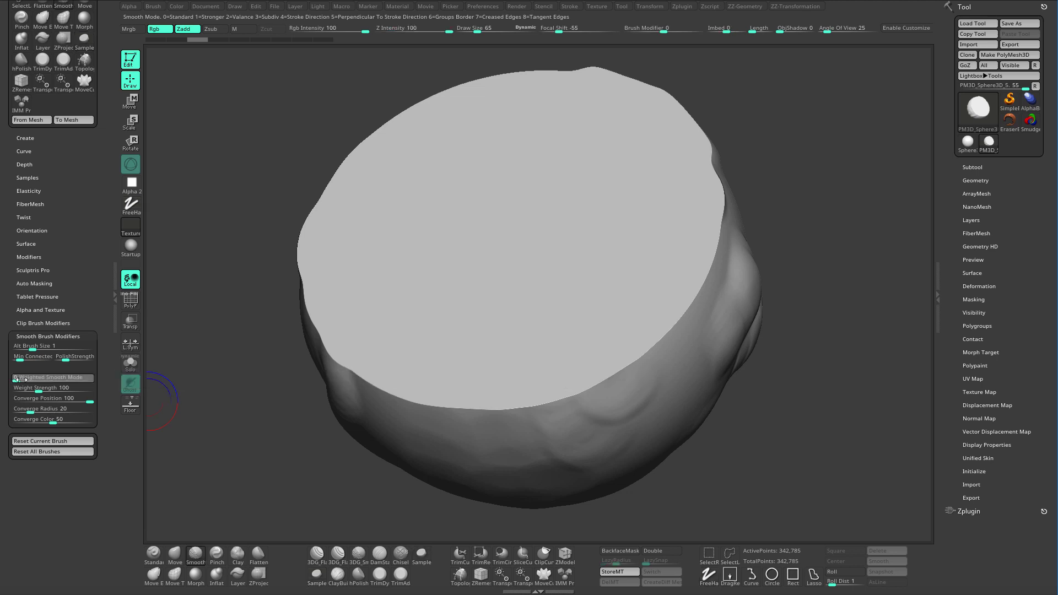
Step: Smooth the sharp rim between the trimmed flat face and the sphere's lower side with the Smooth brush
mouse_move(251, 459)
left_mouse_down()
mouse_move(243, 453)
mouse_move(270, 449)
left_mouse_up()
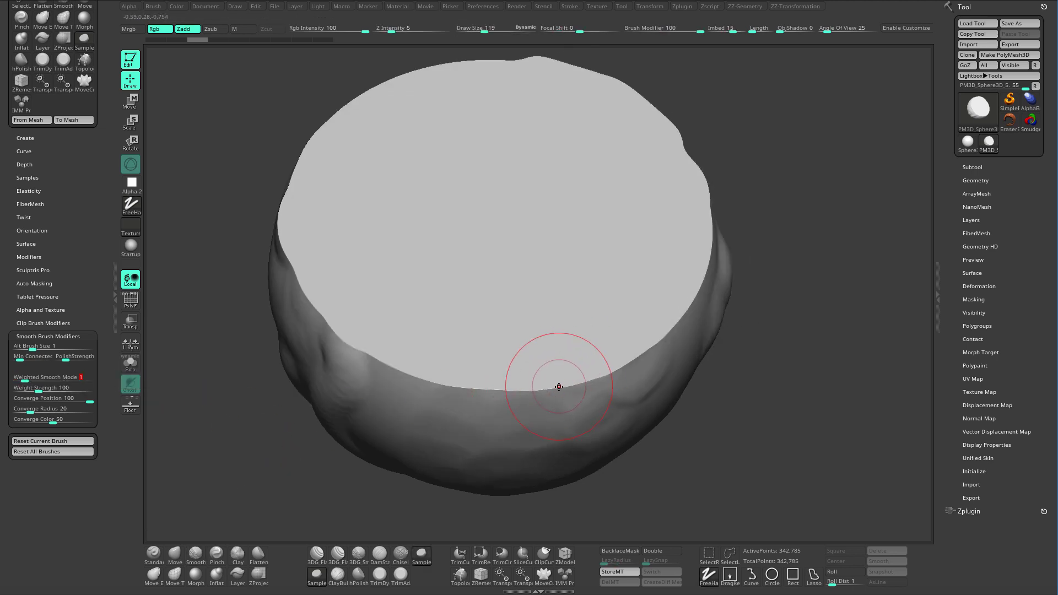
left_click_drag(557, 386, 660, 343, "shift")
mouse_move(743, 351)
left_mouse_down()
mouse_move(781, 340)
mouse_move(743, 353)
left_mouse_up()
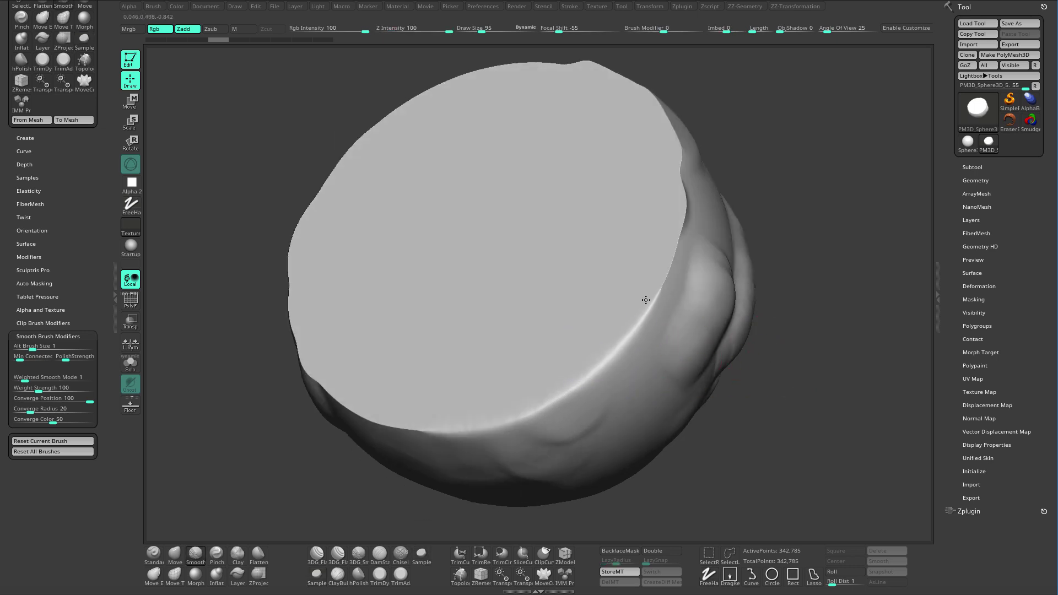
mouse_move(716, 309)
left_mouse_down()
mouse_move(799, 257)
mouse_move(787, 311)
left_mouse_up()
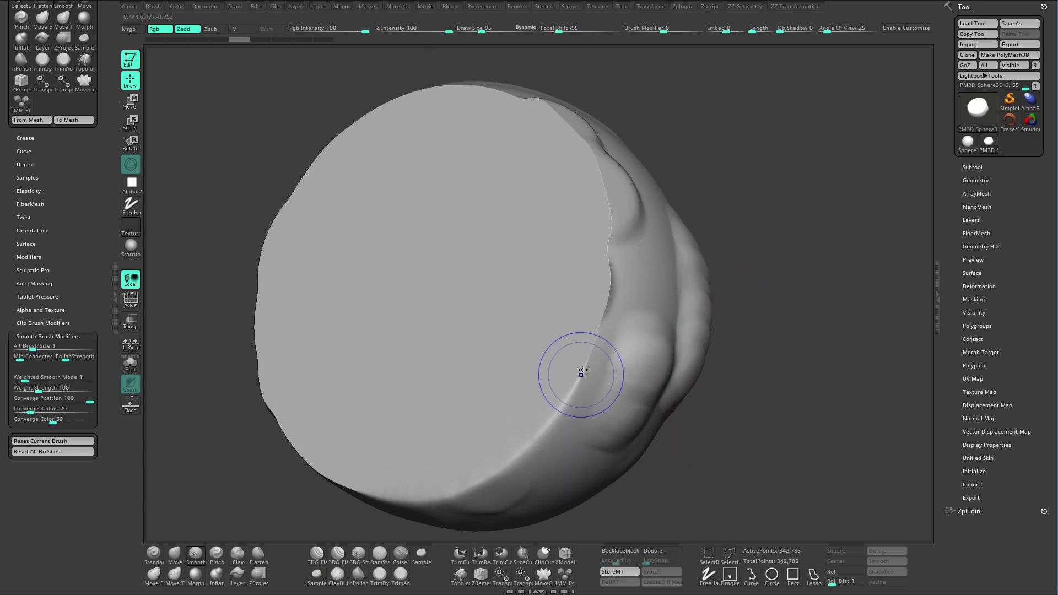
left_click_drag(581, 373, 616, 289, "shift")
Step: Continue smoothing the trimmed face's rim up along the bulging side and around the model
mouse_move(738, 248)
left_mouse_down()
mouse_move(733, 232)
mouse_move(753, 218)
mouse_move(774, 233)
mouse_move(771, 259)
left_mouse_up()
left_click_drag(600, 268, 602, 226, "shift")
mouse_move(732, 224)
left_mouse_down()
mouse_move(727, 232)
mouse_move(786, 232)
mouse_move(741, 242)
left_mouse_up()
mouse_move(527, 187)
left_mouse_down("shift")
mouse_move(516, 180)
mouse_move(551, 210)
mouse_move(489, 177)
left_mouse_up("shift")
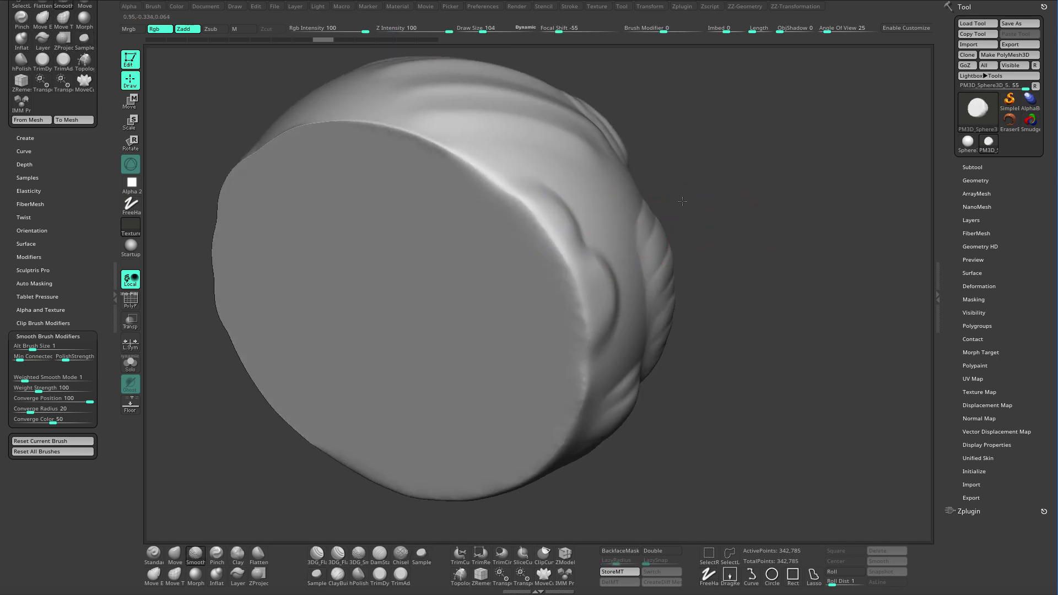
mouse_move(682, 202)
left_mouse_down()
mouse_move(775, 208)
mouse_move(744, 184)
mouse_move(817, 201)
mouse_move(817, 232)
left_mouse_up()
mouse_move(590, 310)
left_mouse_down("shift")
mouse_move(466, 267)
mouse_move(341, 260)
mouse_move(265, 286)
left_mouse_up("shift")
Step: Display the polyframe to examine the mesh along the smoothed rim, and hide it again
mouse_move(772, 232)
left_mouse_down("alt")
mouse_move(772, 202)
mouse_move(718, 210)
mouse_move(817, 184)
mouse_move(827, 193)
mouse_move(821, 186)
left_mouse_up("alt")
key("shift")
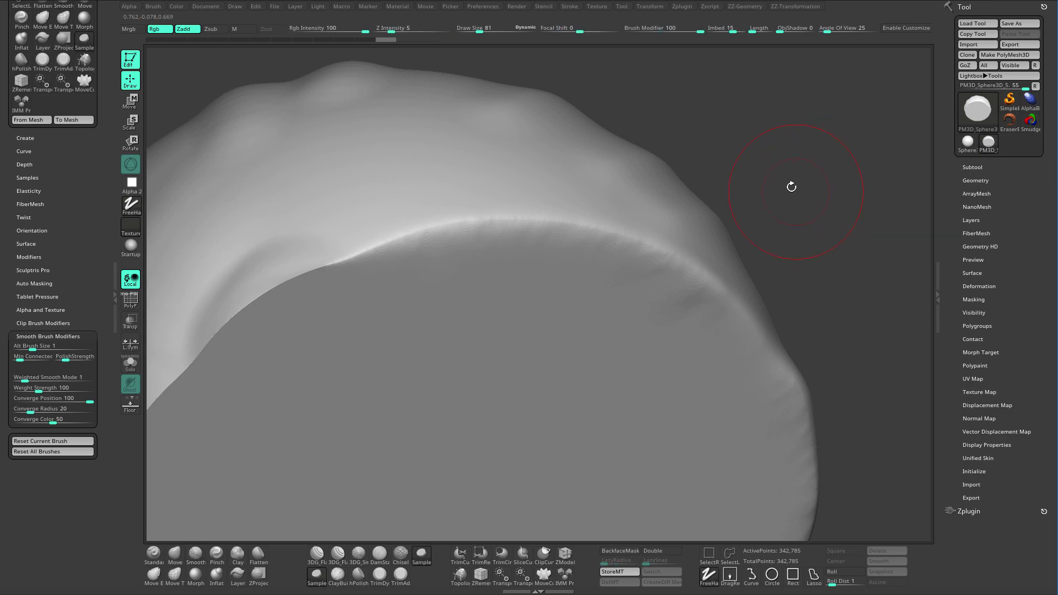
key("shift+f")
mouse_move(822, 175)
left_mouse_down()
mouse_move(833, 191)
mouse_move(834, 177)
mouse_move(844, 185)
mouse_move(749, 309)
left_mouse_up()
mouse_move(853, 239)
left_mouse_down()
mouse_move(849, 211)
mouse_move(846, 240)
mouse_move(840, 216)
mouse_move(843, 189)
mouse_move(827, 212)
mouse_move(846, 202)
mouse_move(843, 184)
mouse_move(861, 155)
left_mouse_up()
key("shift+f")
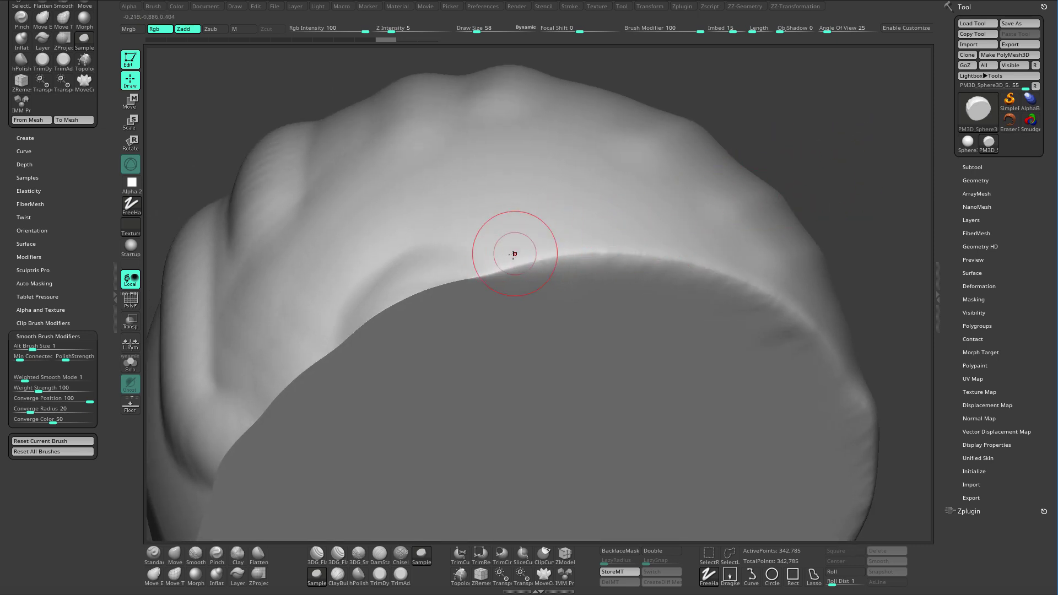
Step: Smooth the remaining sharp stretch of the rim next to the shallow dent with short Smooth brush strokes
key("shift")
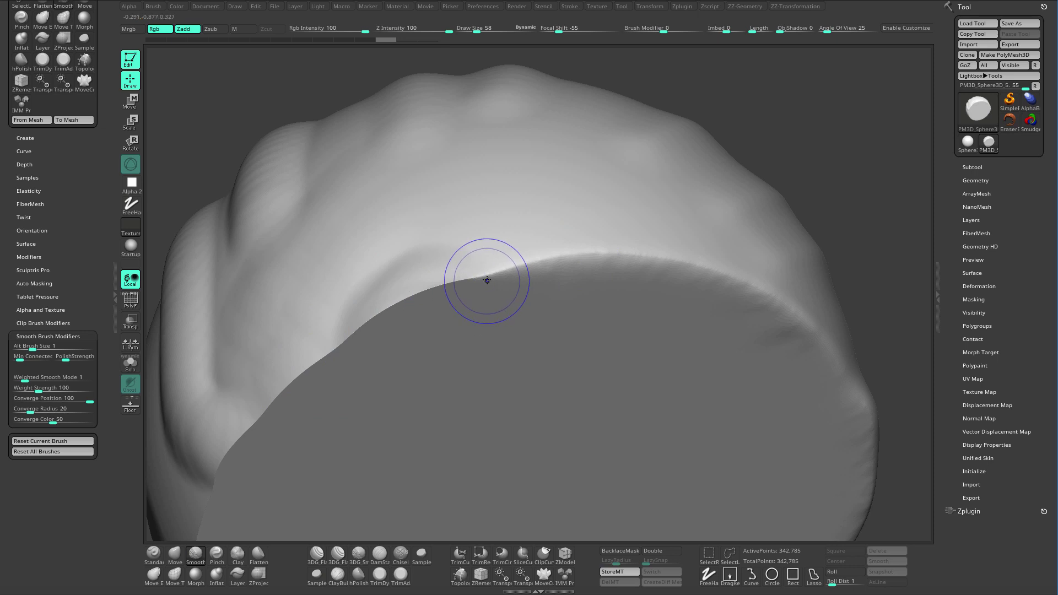
mouse_move(487, 280)
left_mouse_down("shift")
mouse_move(402, 294)
mouse_move(431, 285)
mouse_move(390, 307)
left_mouse_up("shift")
left_click_drag(442, 285, 527, 262, "shift")
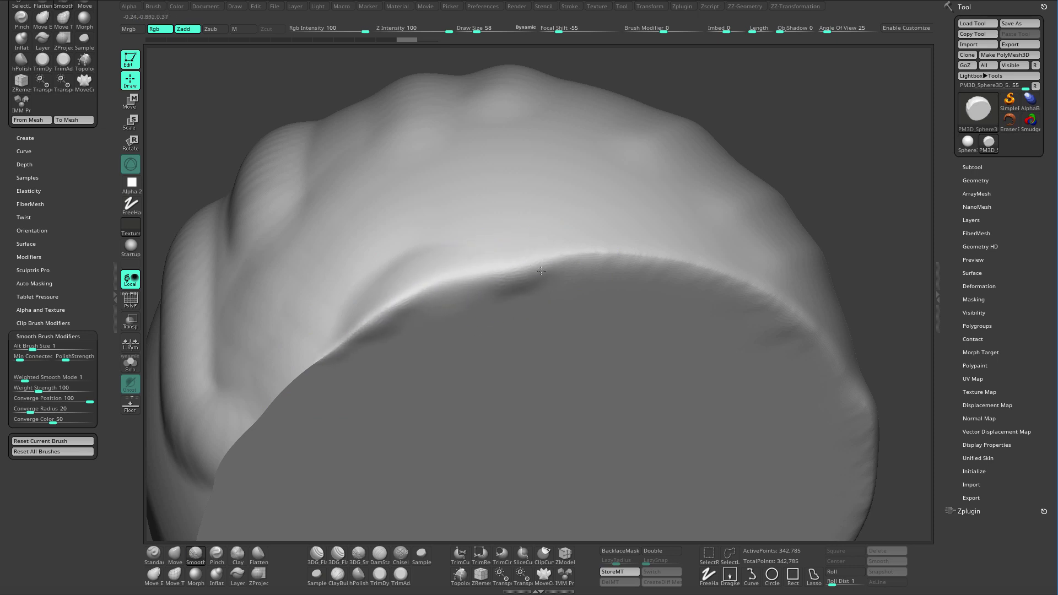
mouse_move(809, 187)
left_mouse_down()
mouse_move(752, 191)
mouse_move(920, 201)
mouse_move(770, 138)
mouse_move(786, 197)
mouse_move(914, 171)
mouse_move(895, 155)
left_mouse_up()
left_click_drag(621, 293, 641, 302, "shift")
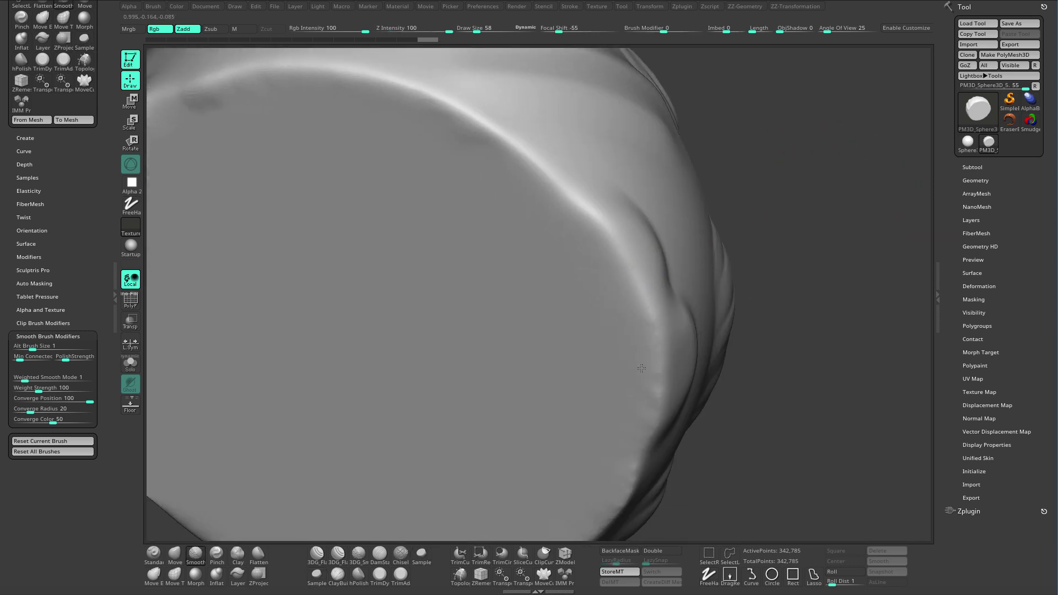
Step: Smooth further stretches of the cut rim, including the sharp section beside the two side bulges
mouse_move(641, 368)
left_mouse_down()
mouse_move(786, 402)
mouse_move(803, 279)
mouse_move(826, 243)
mouse_move(819, 225)
mouse_move(808, 253)
mouse_move(841, 246)
mouse_move(837, 257)
mouse_move(835, 240)
left_mouse_up()
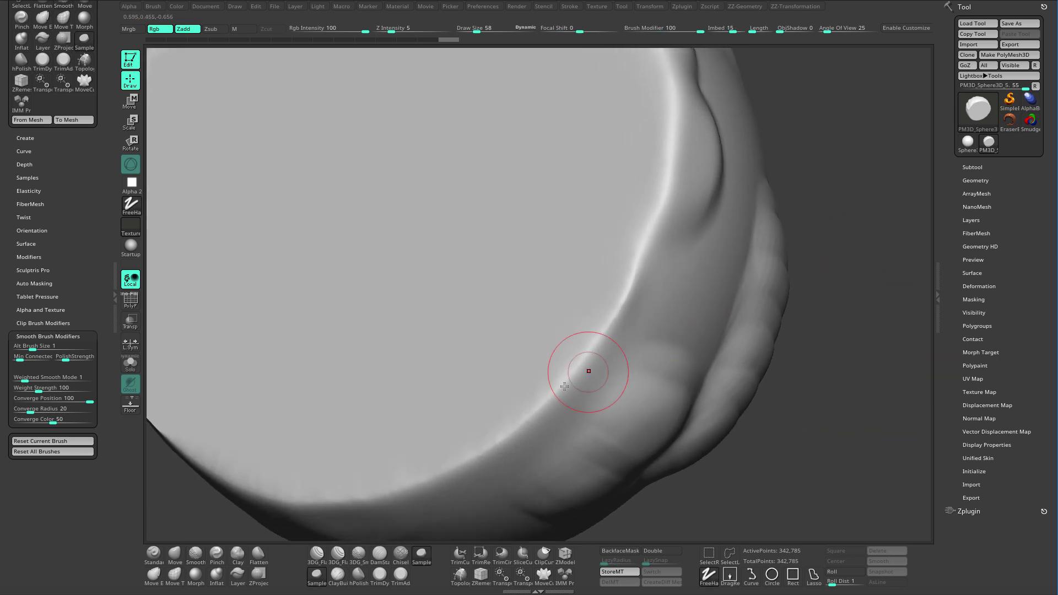
key("shift")
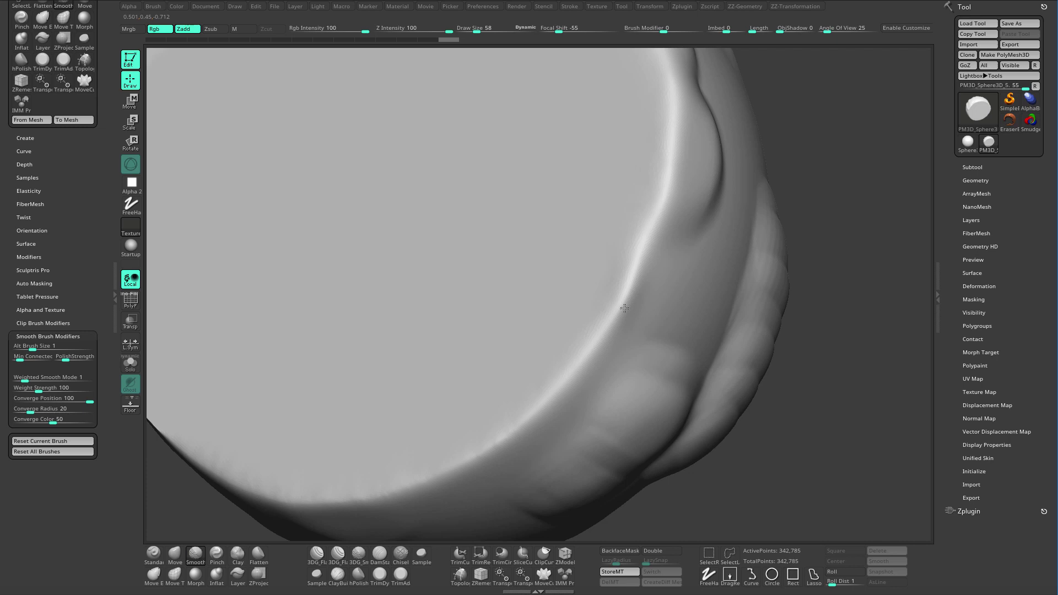
mouse_move(865, 347)
left_mouse_down()
mouse_move(850, 306)
mouse_move(792, 342)
mouse_move(849, 306)
mouse_move(798, 362)
mouse_move(931, 393)
mouse_move(833, 88)
mouse_move(890, 158)
left_mouse_up()
mouse_move(224, 283)
left_mouse_down()
mouse_move(213, 354)
mouse_move(436, 308)
mouse_move(396, 283)
mouse_move(490, 388)
mouse_move(587, 457)
mouse_move(220, 295)
mouse_move(223, 347)
left_mouse_up()
key("shift")
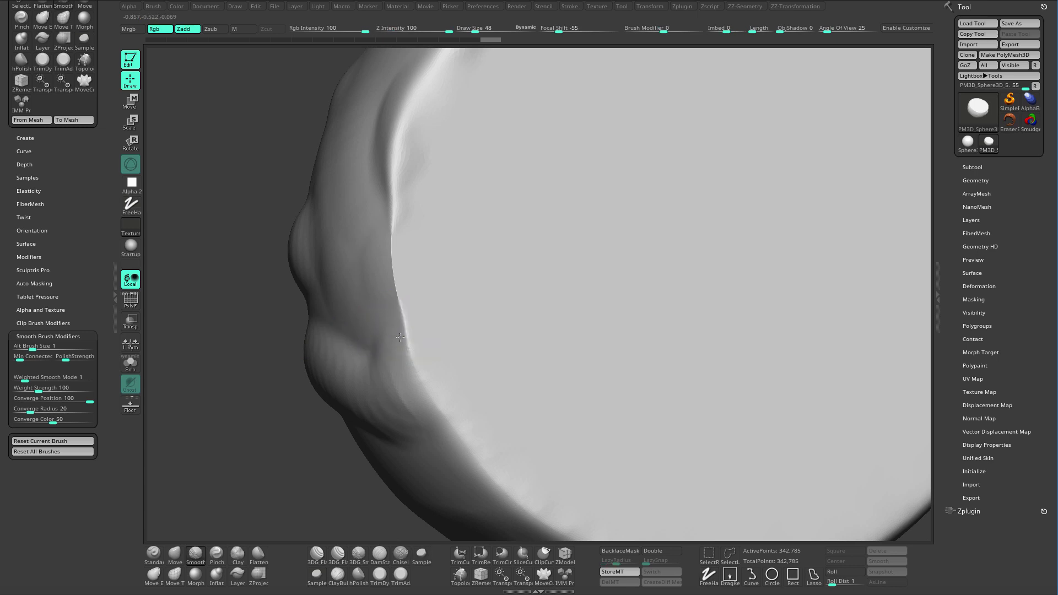
left_click_drag(400, 337, 391, 219, "shift")
Step: Smooth the rim transition below the side bulges and bring the whole trimmed sphere into view
left_click_drag(259, 237, 220, 167, "alt")
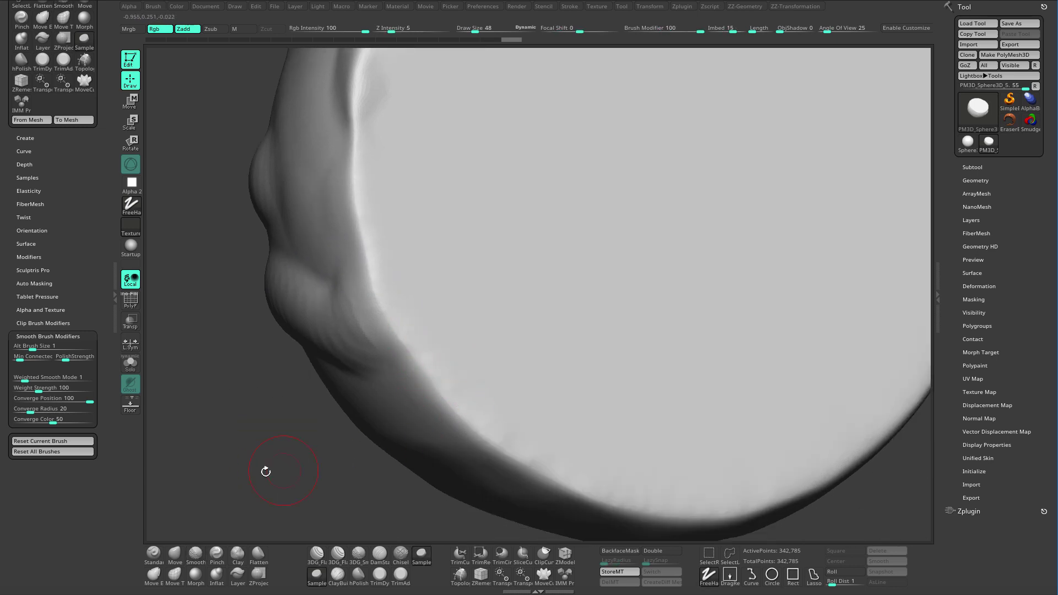
mouse_move(266, 472)
left_mouse_down()
mouse_move(255, 454)
mouse_move(293, 443)
mouse_move(263, 433)
left_mouse_up()
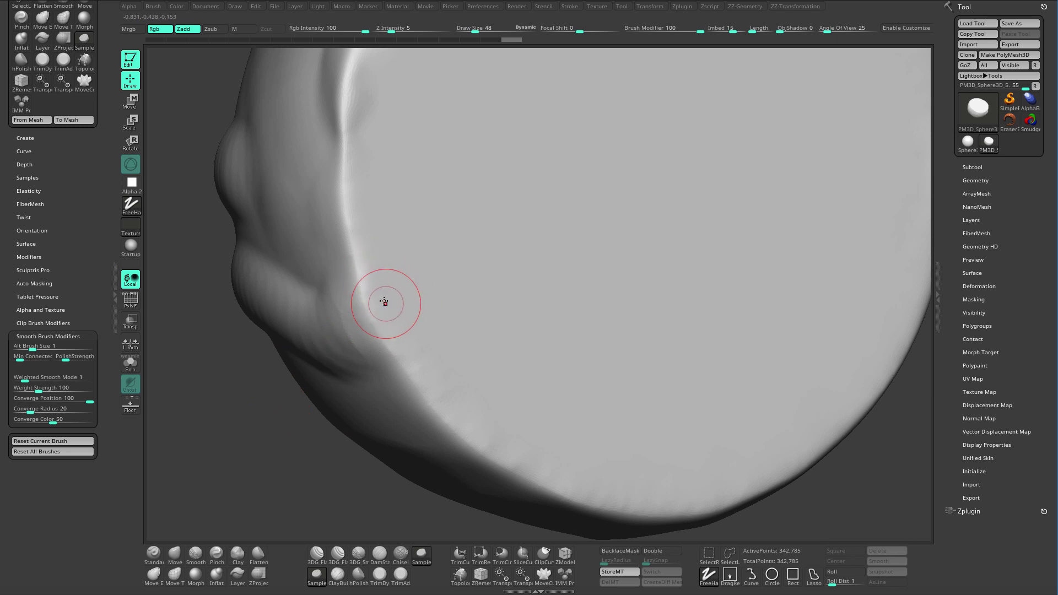
key("shift")
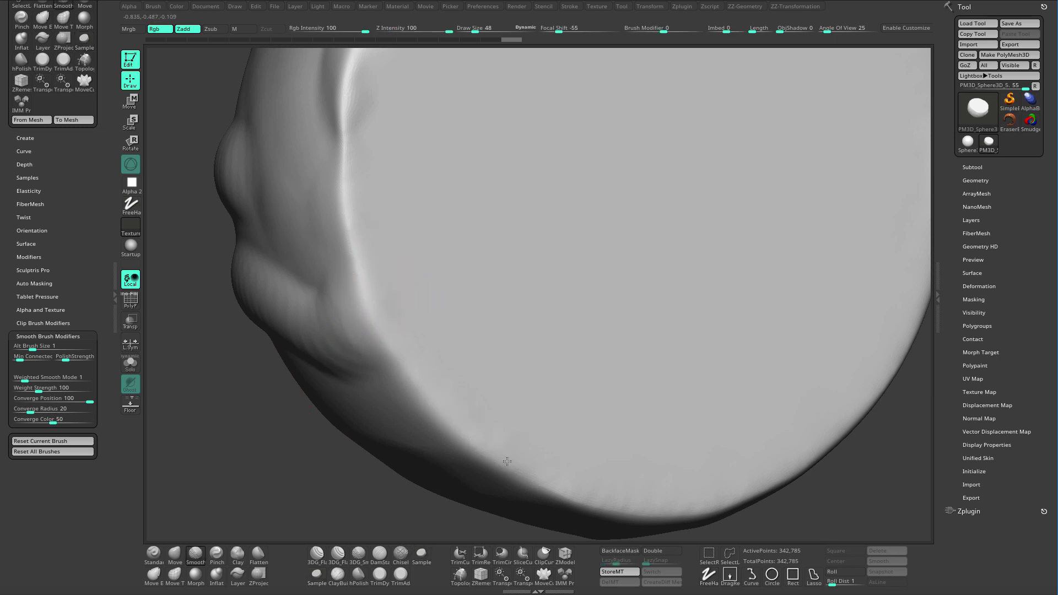
mouse_move(883, 394)
left_mouse_down("alt")
mouse_move(878, 434)
mouse_move(845, 358)
mouse_move(852, 313)
left_mouse_up("alt")
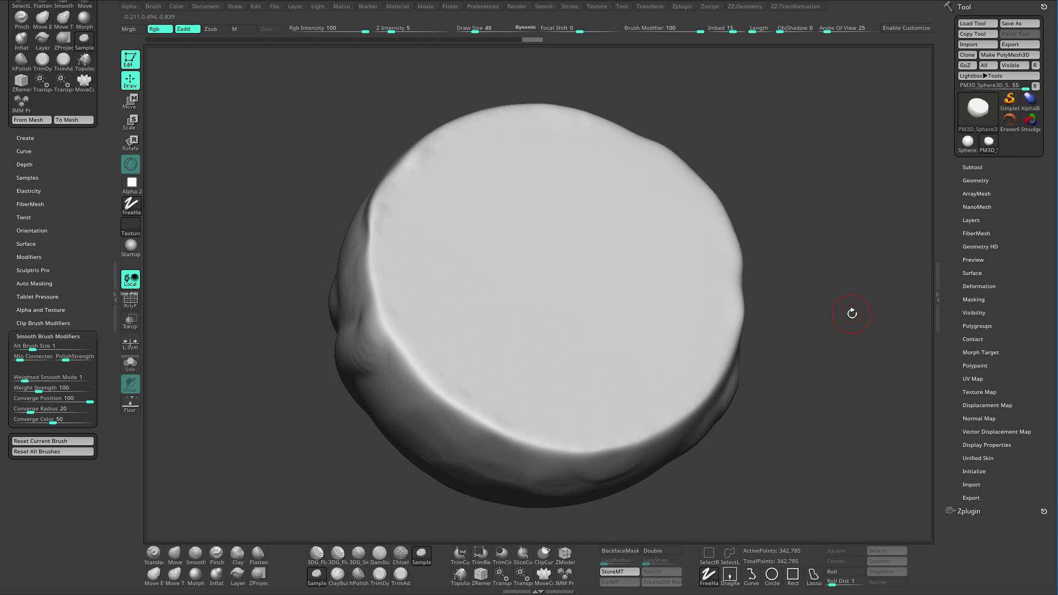